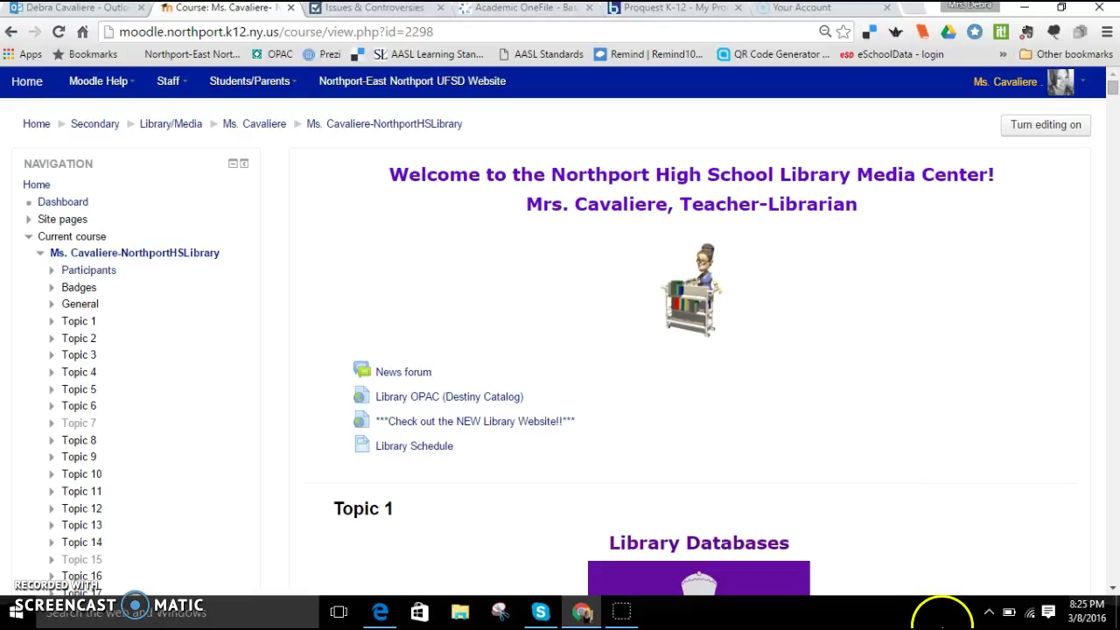
# Look through the library course page's database lists and find the Topic 3 databases for persuasive essays and I-Search papers.
pyautogui.scroll(-3, 1012, 540)
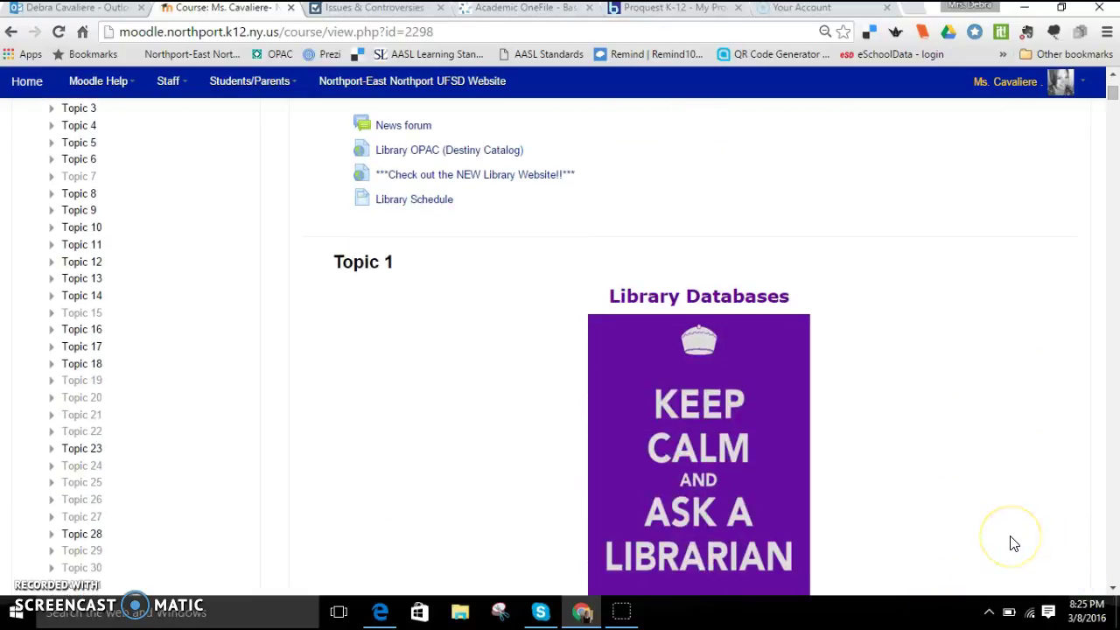
pyautogui.scroll(-3, 1013, 544)
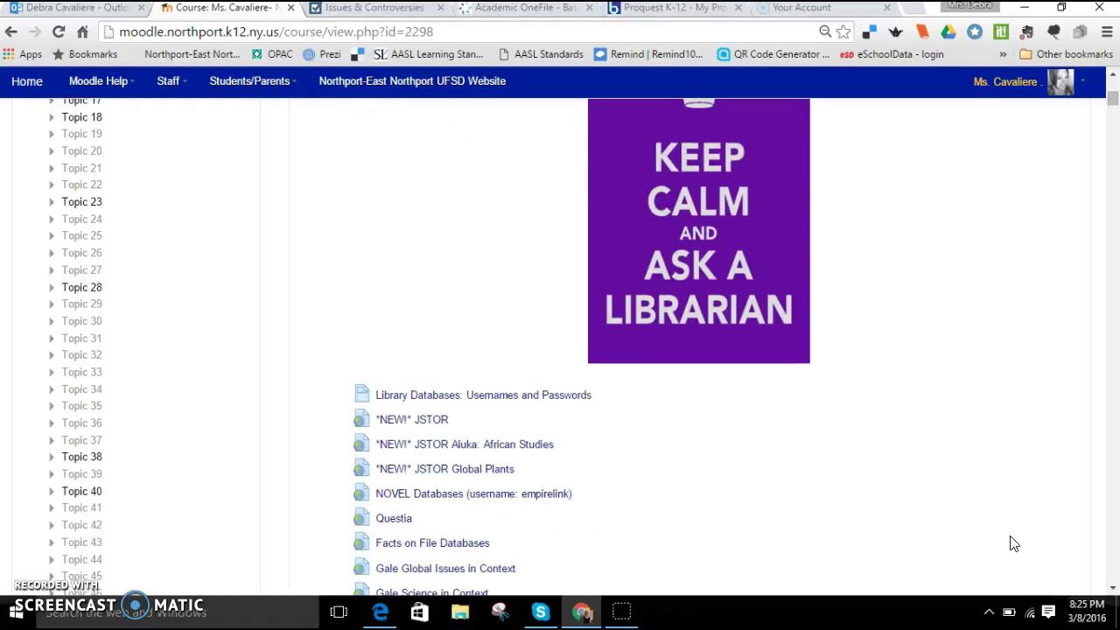
pyautogui.scroll(-1, 1013, 544)
pyautogui.scroll(-2, 1012, 544)
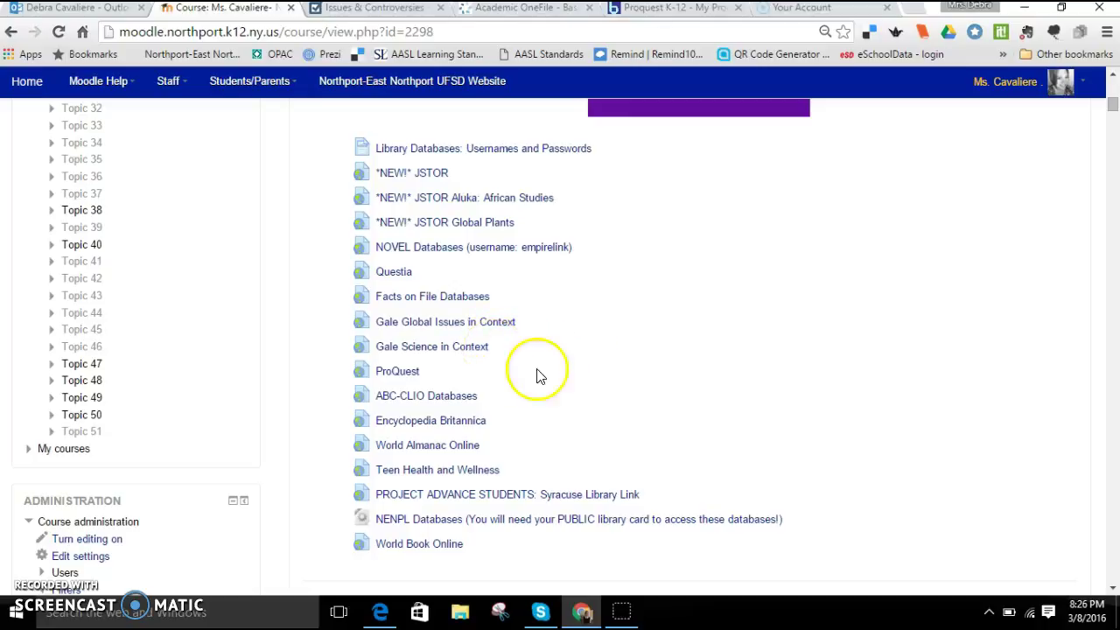
pyautogui.scroll(-12, 770, 399)
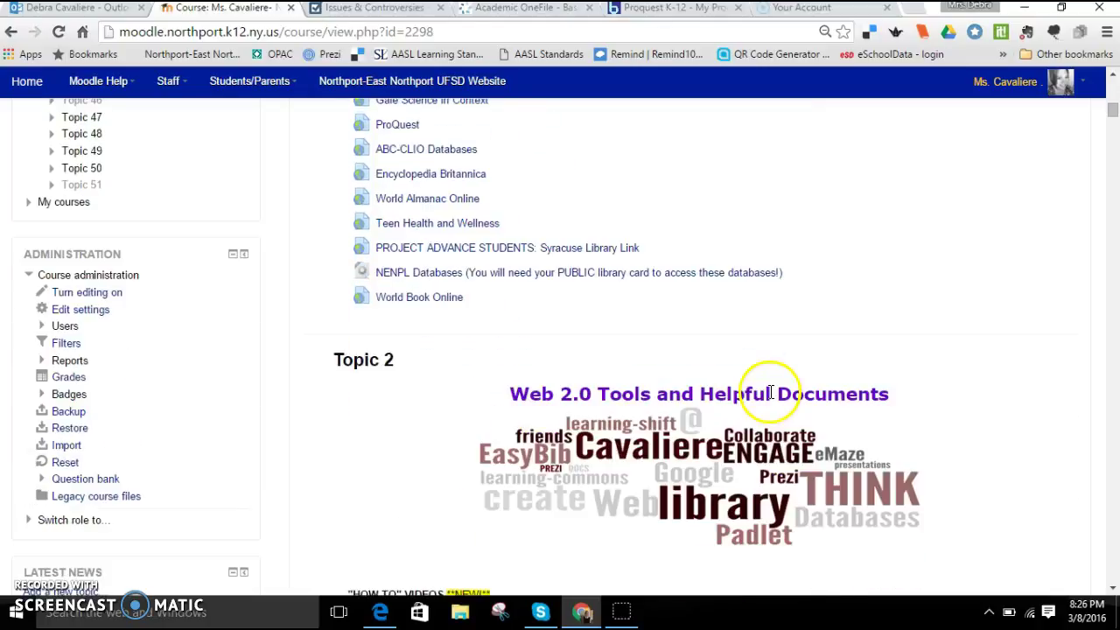
pyautogui.scroll(-4, 770, 399)
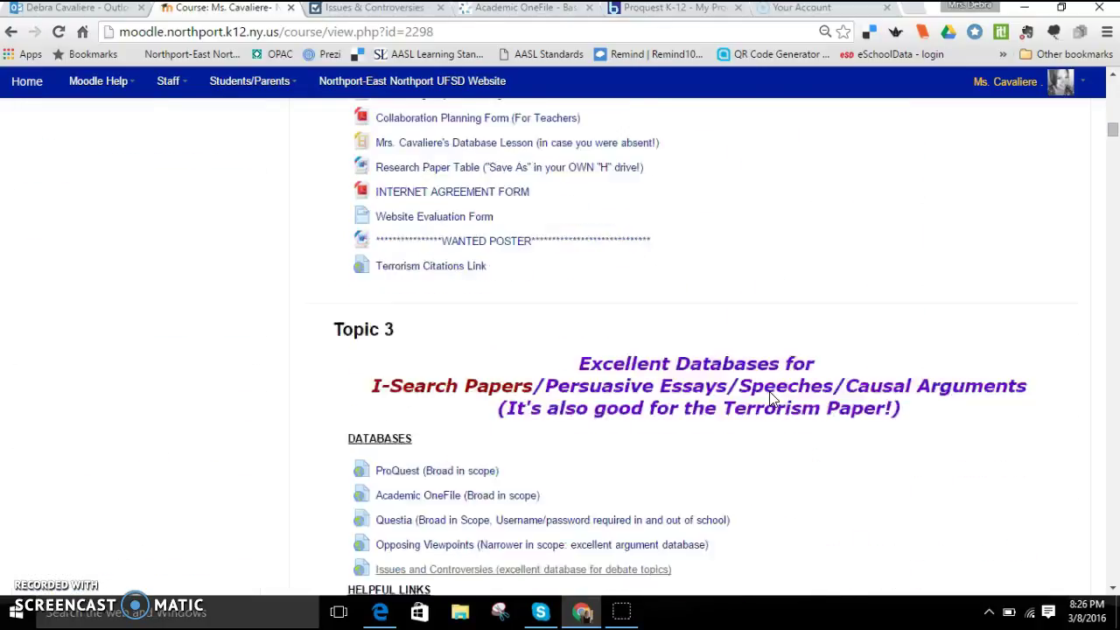
pyautogui.scroll(-1, 770, 399)
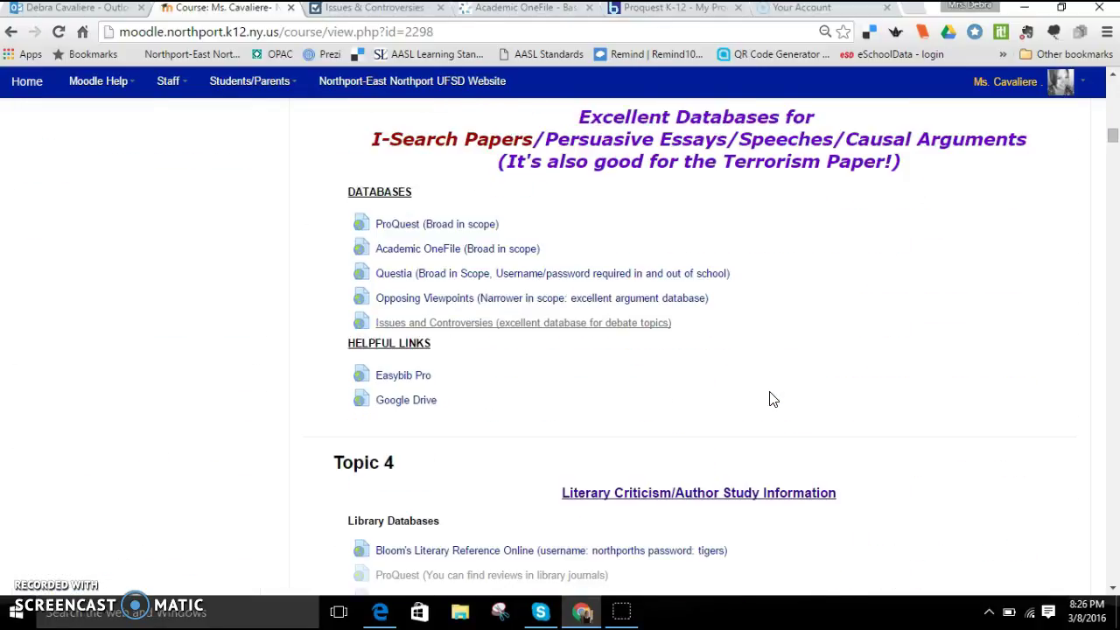
pyautogui.scroll(1, 689, 362)
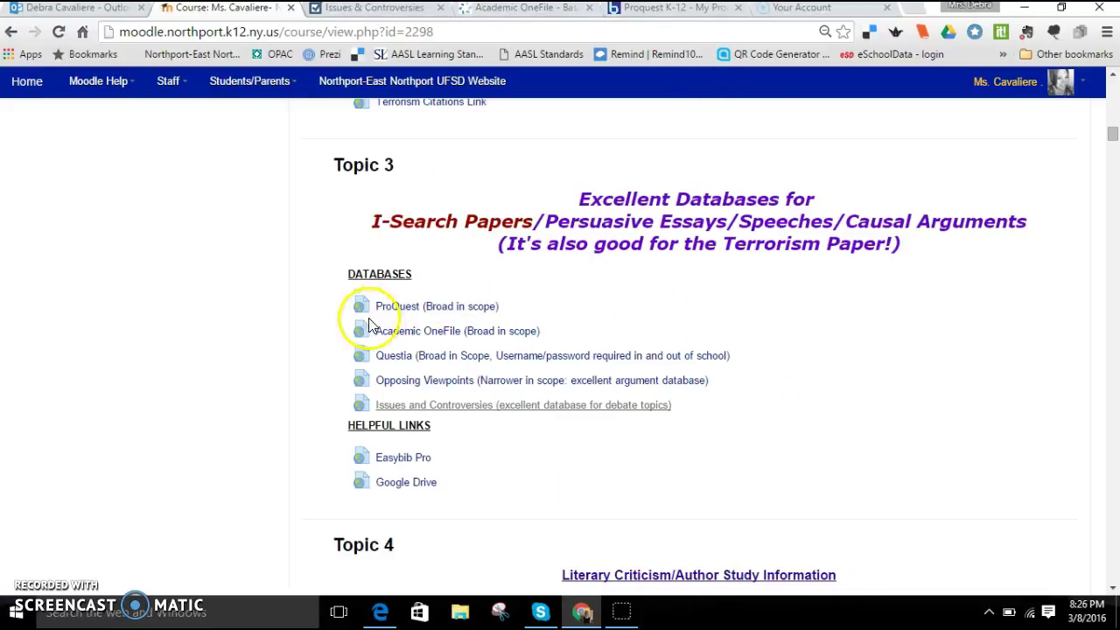
# Open ProQuest from the high school's ProQuest product list and go to its Advanced Search form.
pyautogui.click(435, 308)
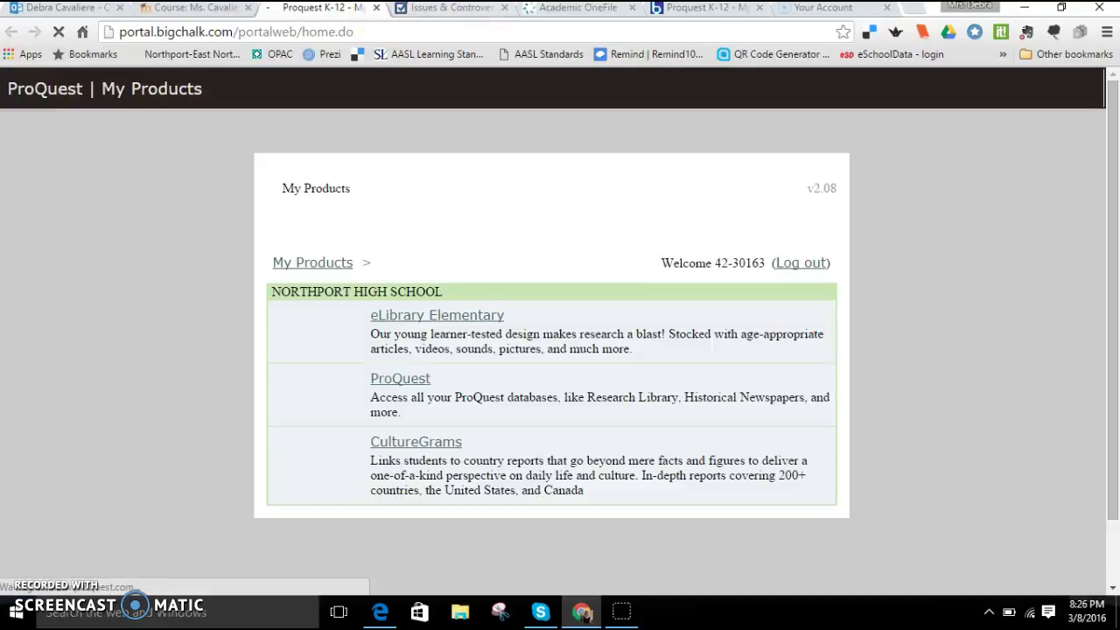
pyautogui.click(377, 8)
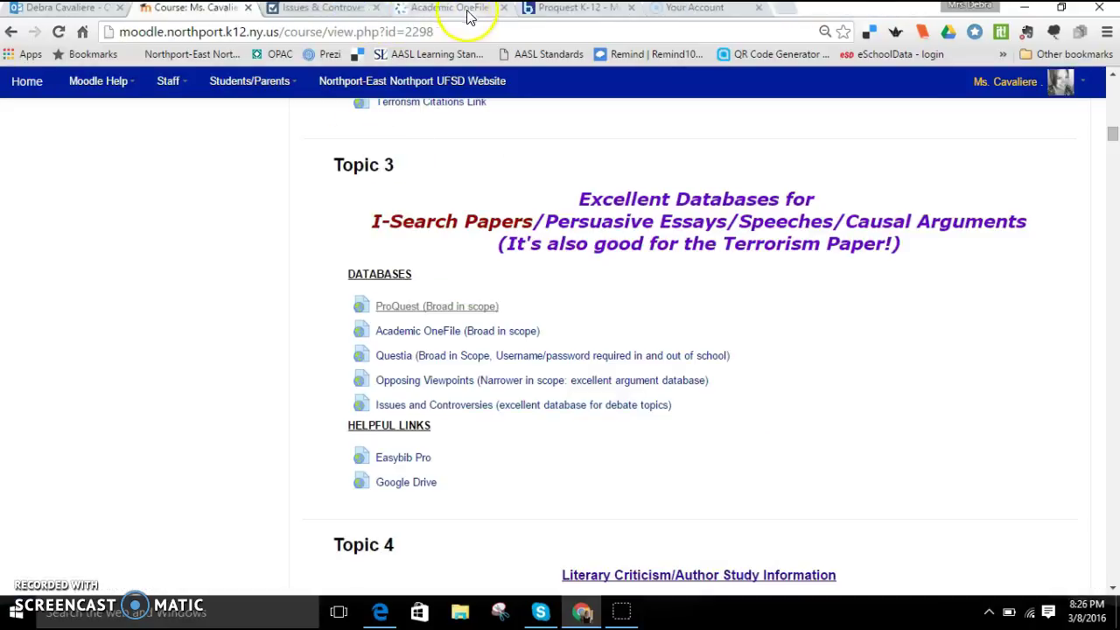
pyautogui.click(573, 15)
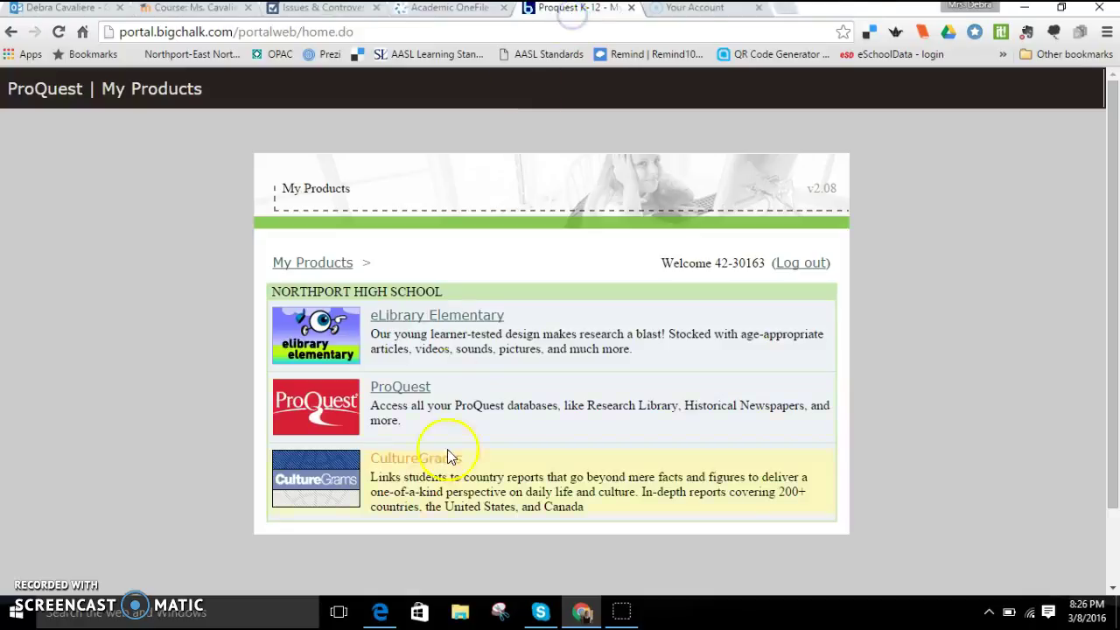
pyautogui.click(376, 396)
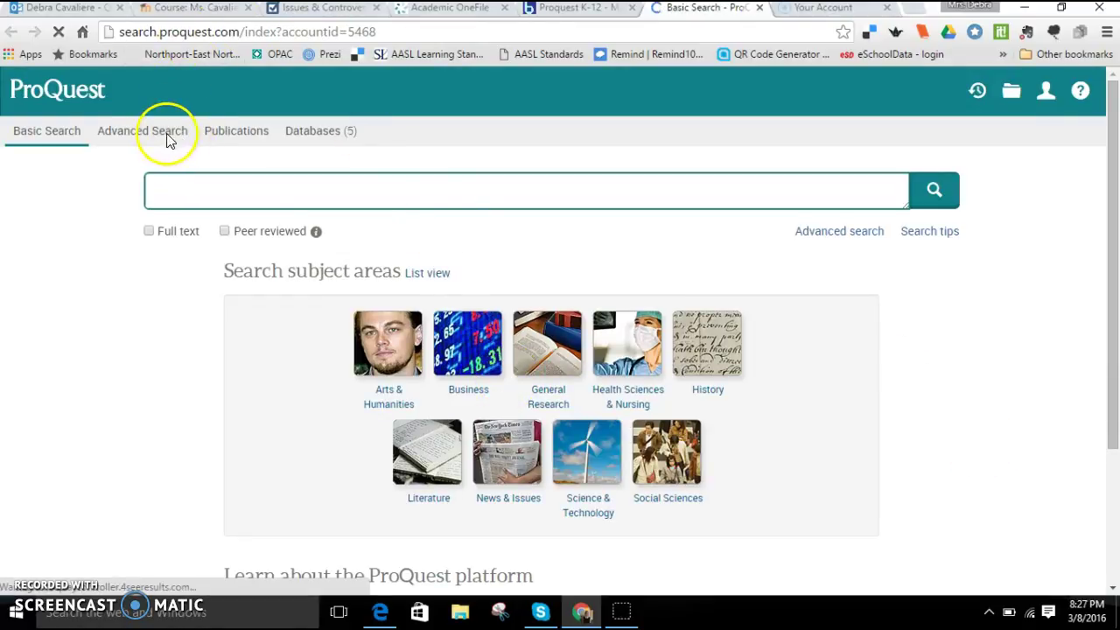
pyautogui.click(161, 132)
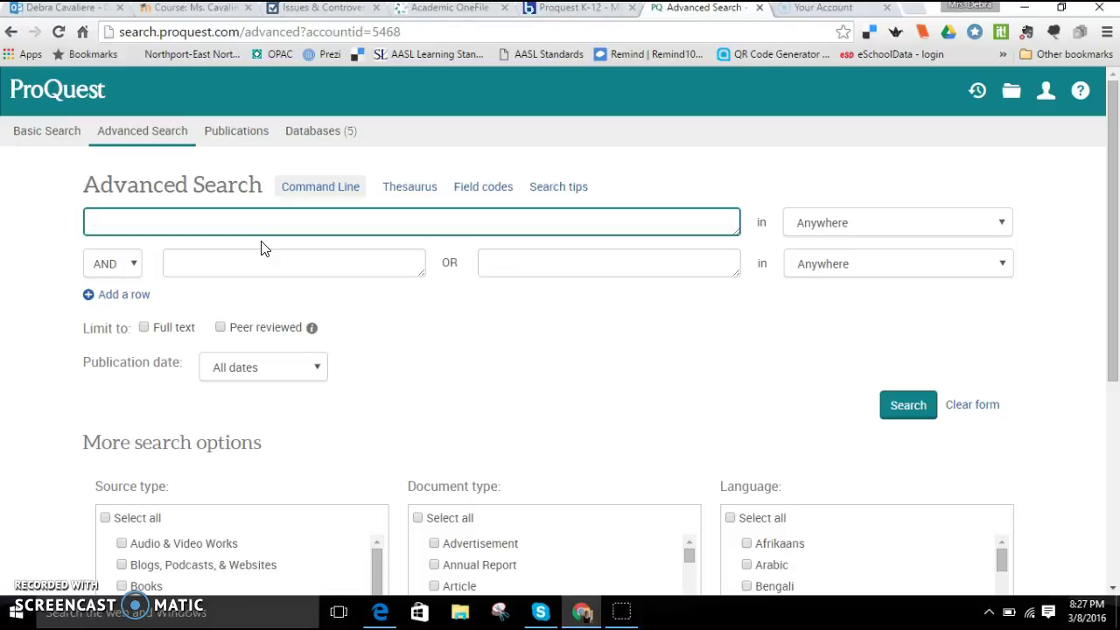
# Enter "body image" AND "media" as the search terms, both restricted to Document title – TI.
pyautogui.write('ody image')
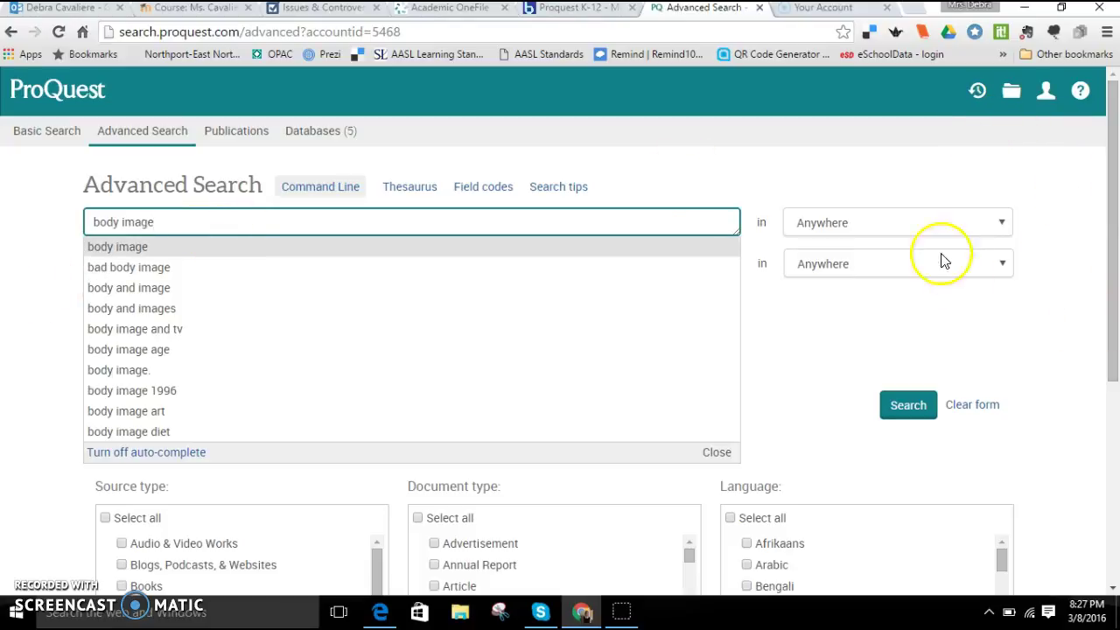
pyautogui.click(961, 220)
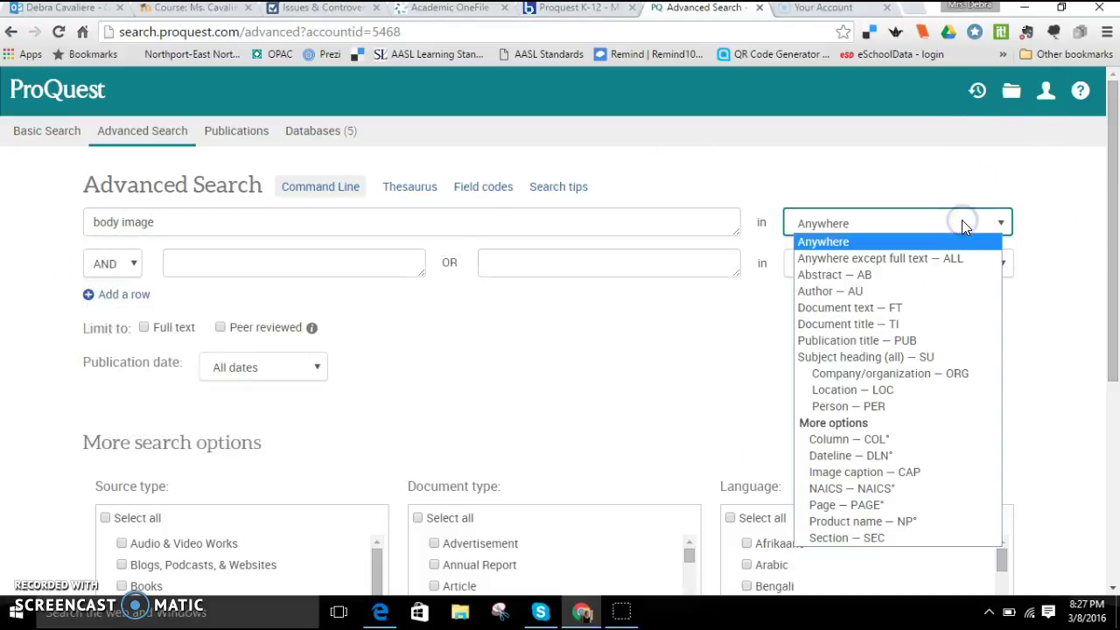
pyautogui.click(934, 328)
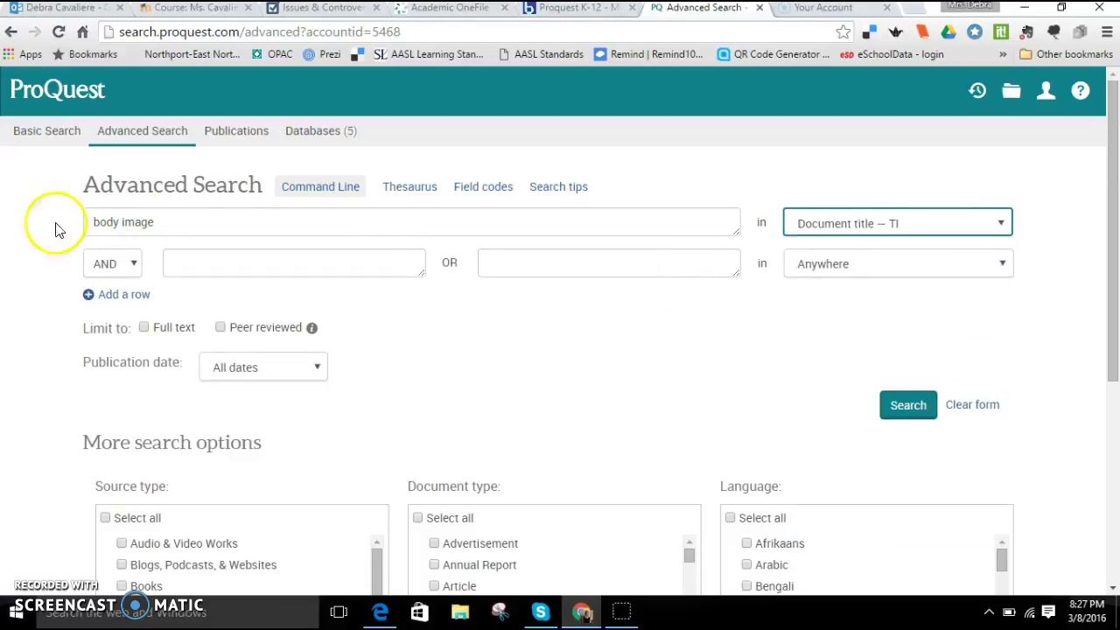
pyautogui.click(249, 266)
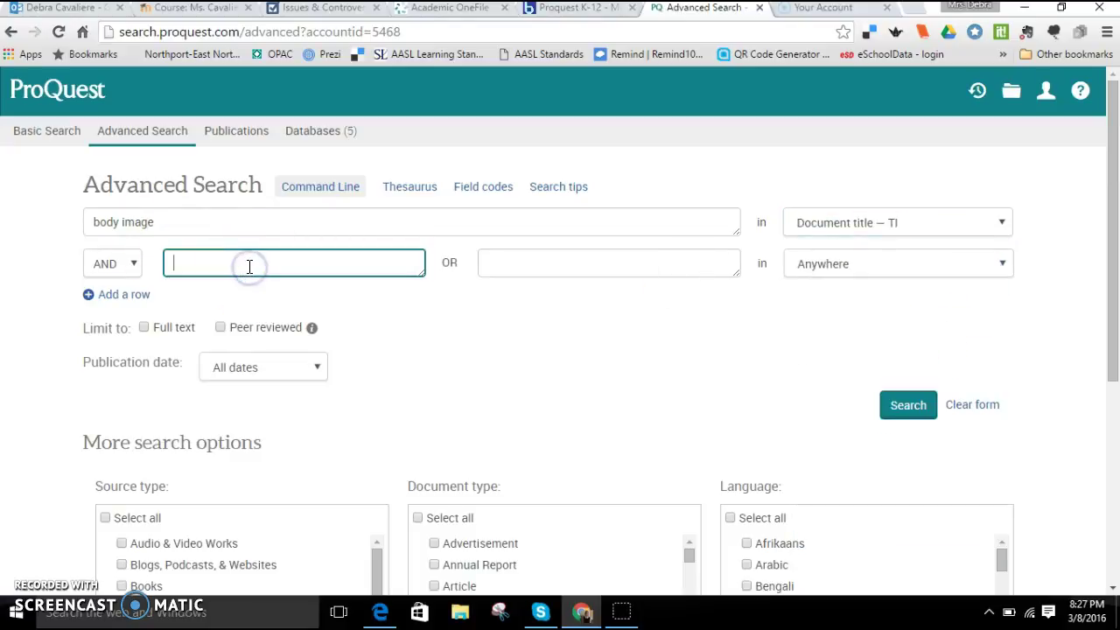
pyautogui.write('media')
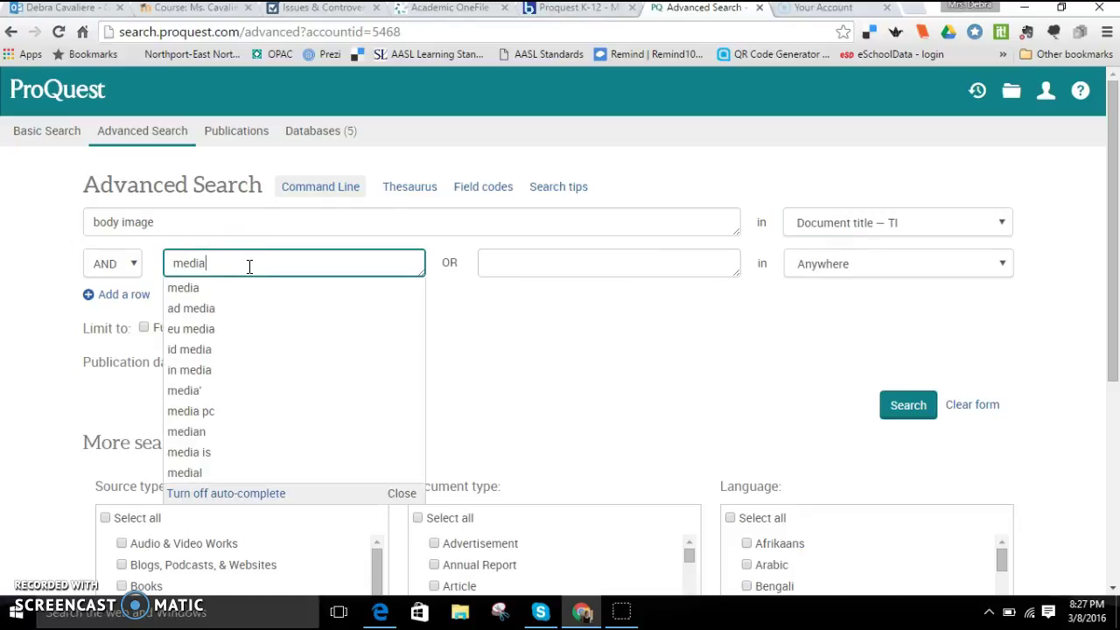
pyautogui.click(900, 265)
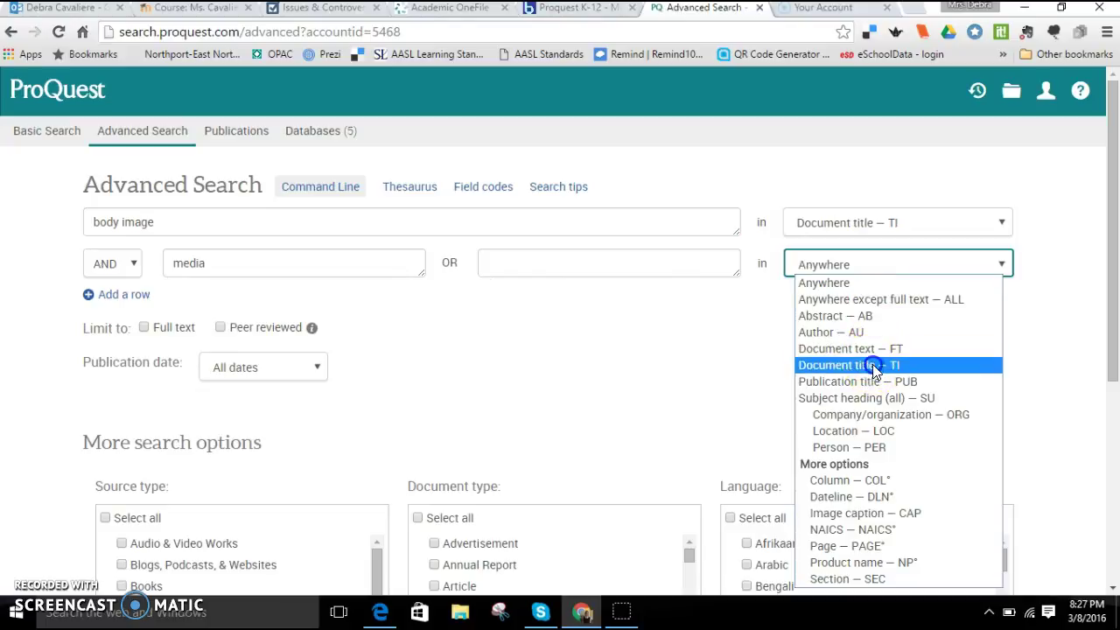
pyautogui.click(871, 365)
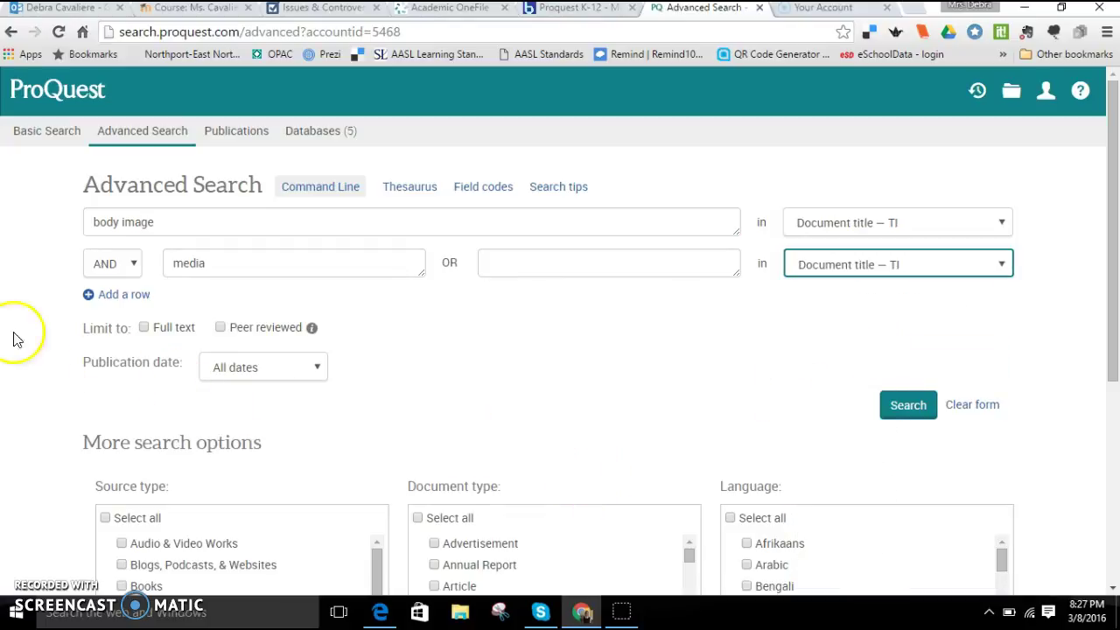
# Limit the advanced search to full text and run it.
pyautogui.click(145, 335)
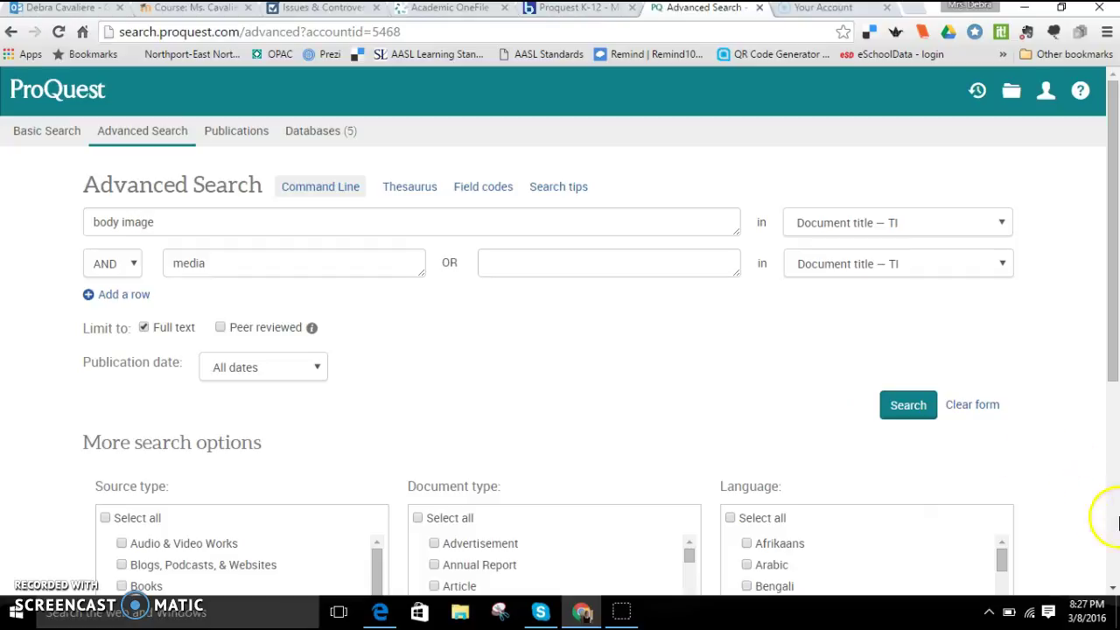
pyautogui.click(906, 416)
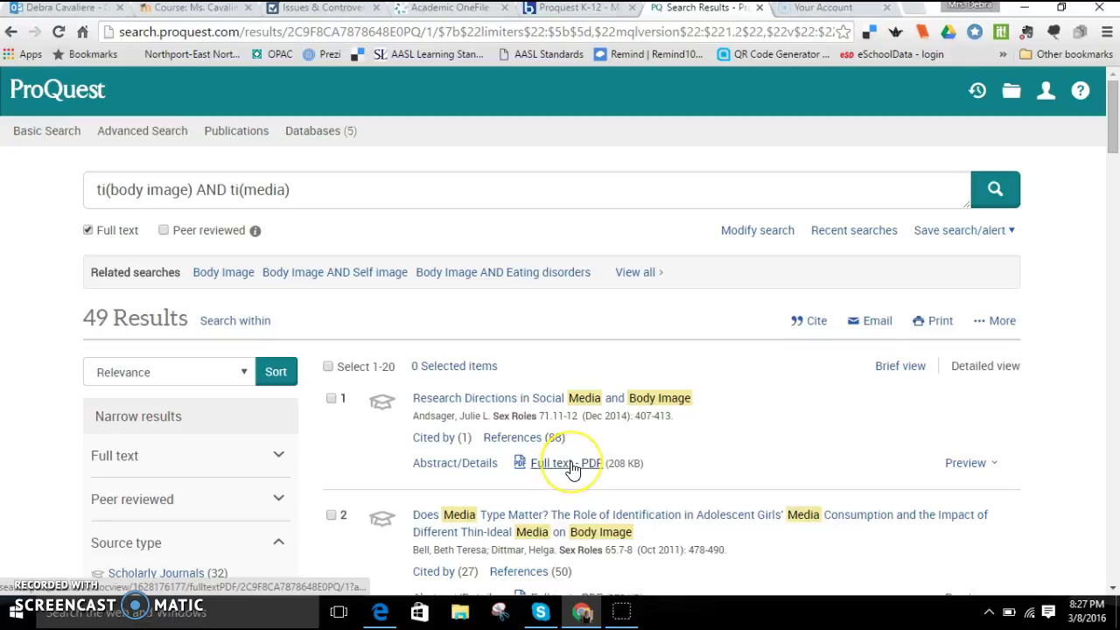
# Open the article "Body Image Concerns in Young Girls: The Role of Peers and Media Prior to Adolescence" from the search results.
pyautogui.scroll(-1, 573, 470)
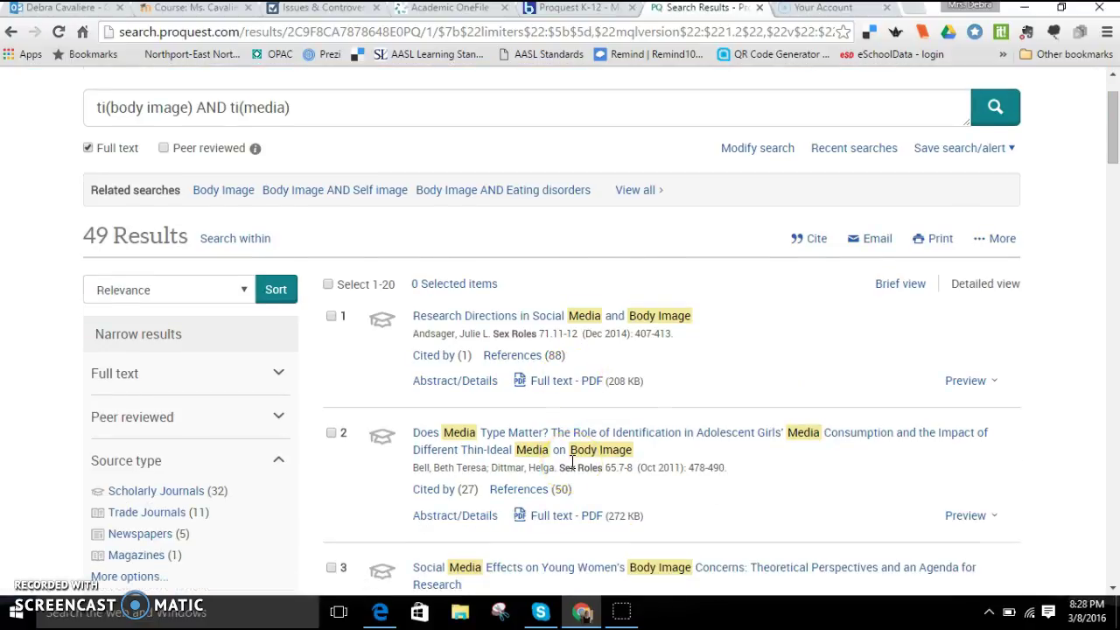
pyautogui.scroll(-1, 573, 464)
pyautogui.scroll(-1, 573, 468)
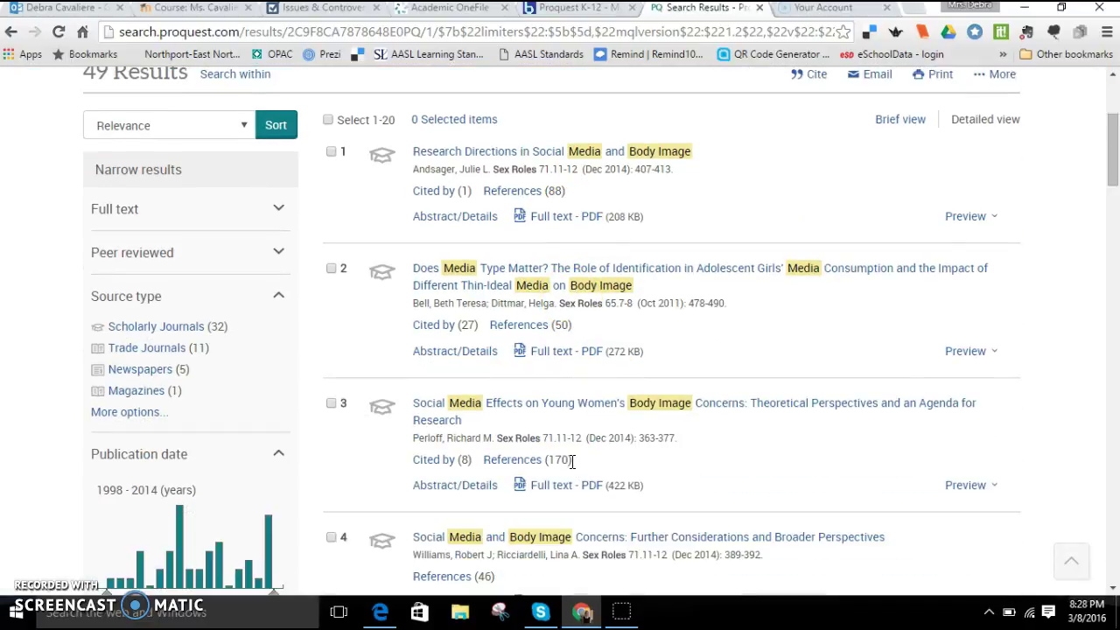
pyautogui.scroll(-1, 574, 462)
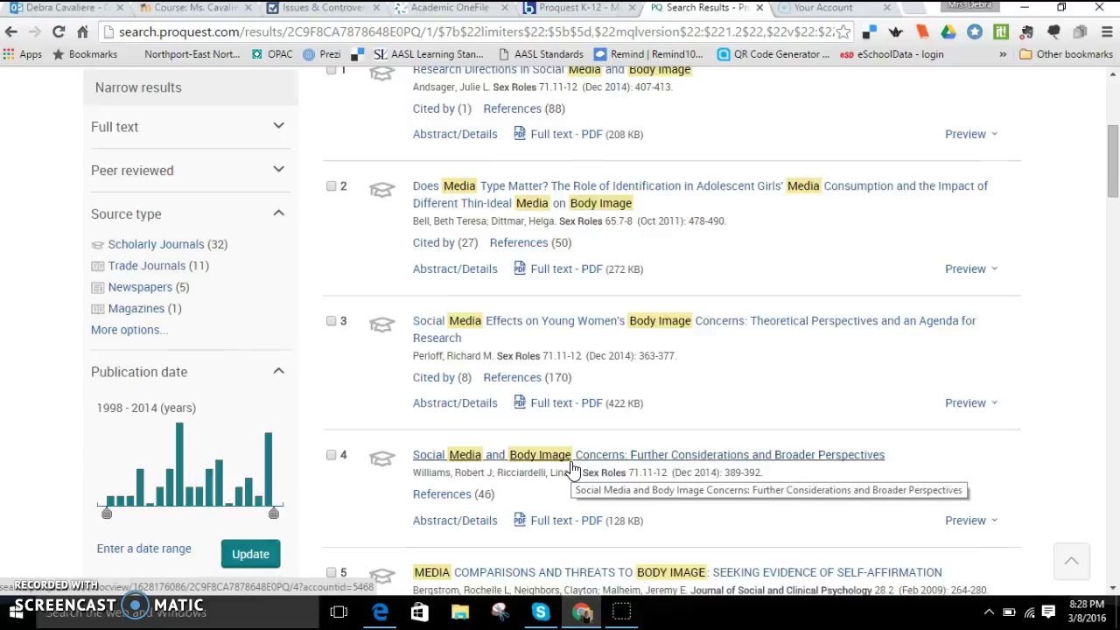
pyautogui.scroll(-2, 573, 470)
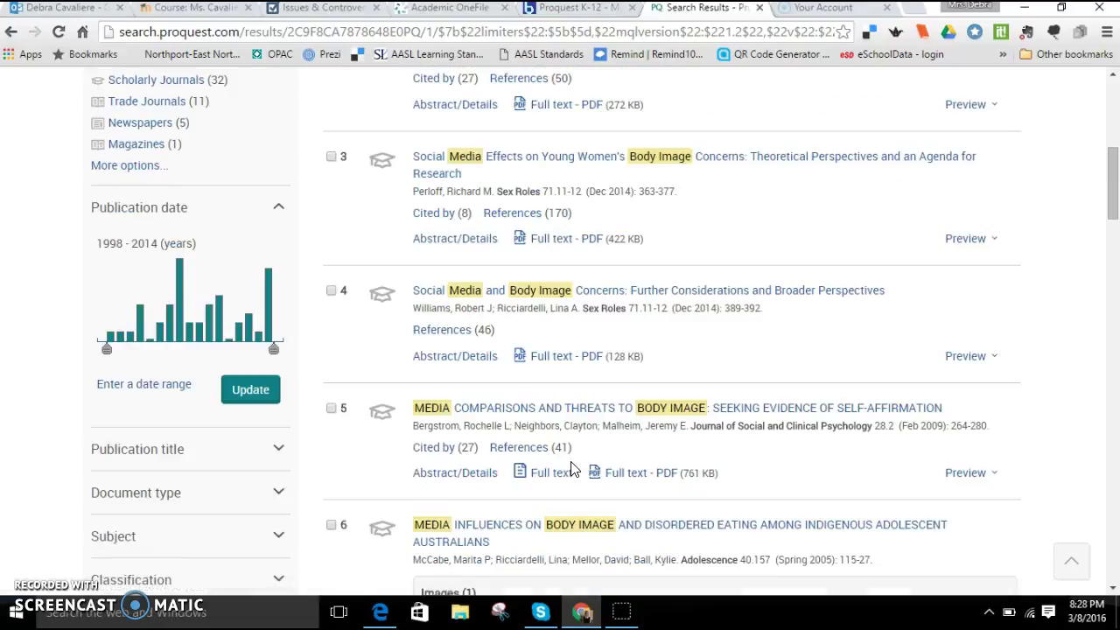
pyautogui.scroll(-1, 573, 469)
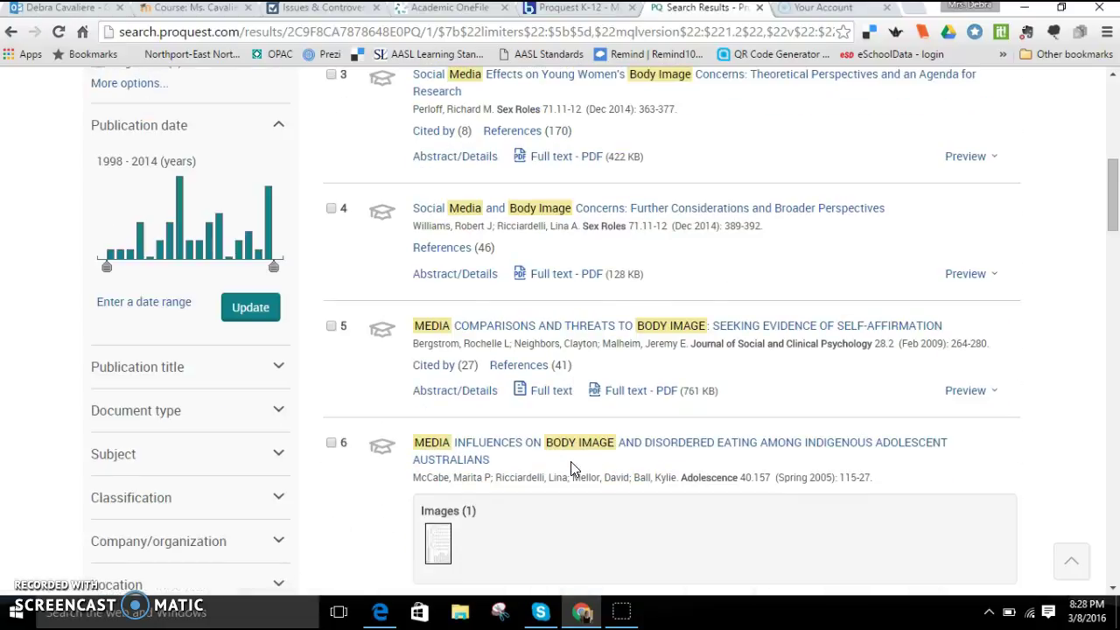
pyautogui.click(590, 286)
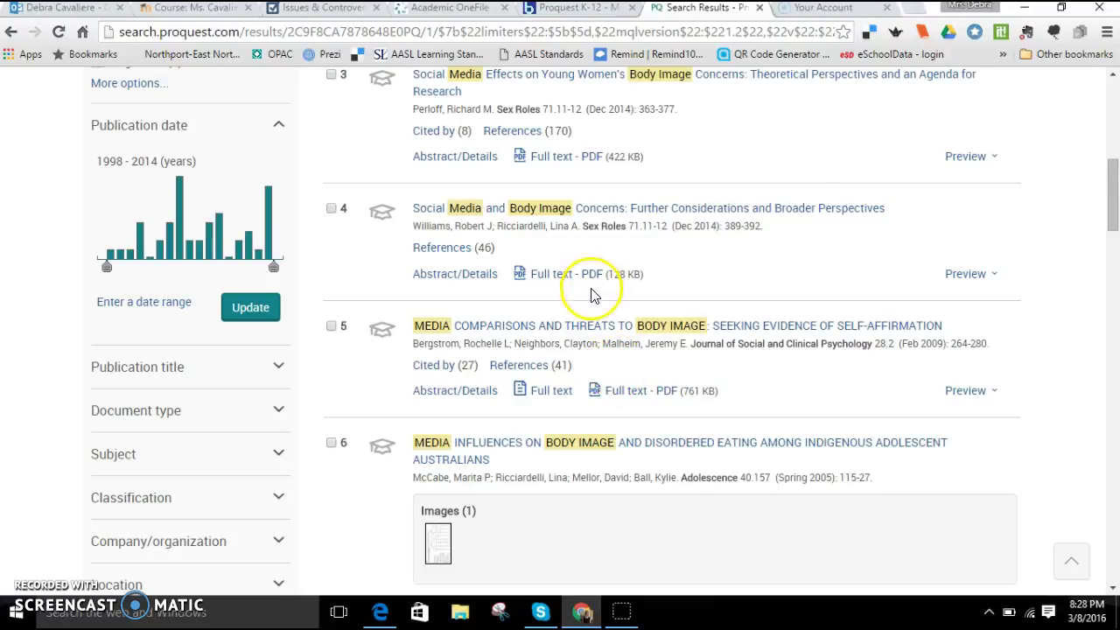
pyautogui.scroll(-1, 593, 293)
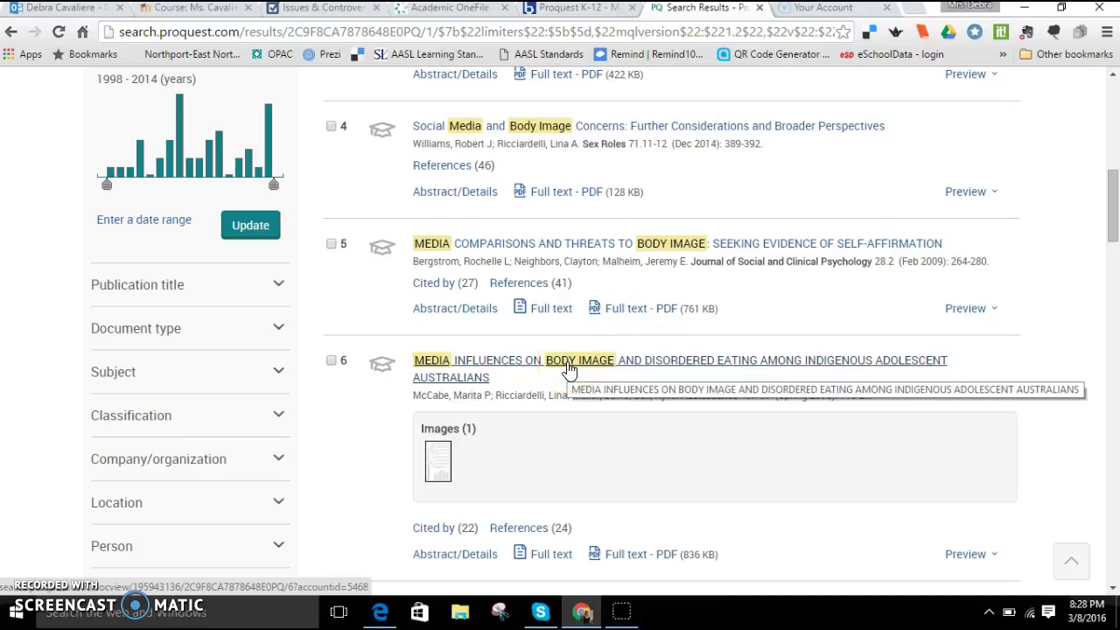
pyautogui.scroll(-3, 569, 371)
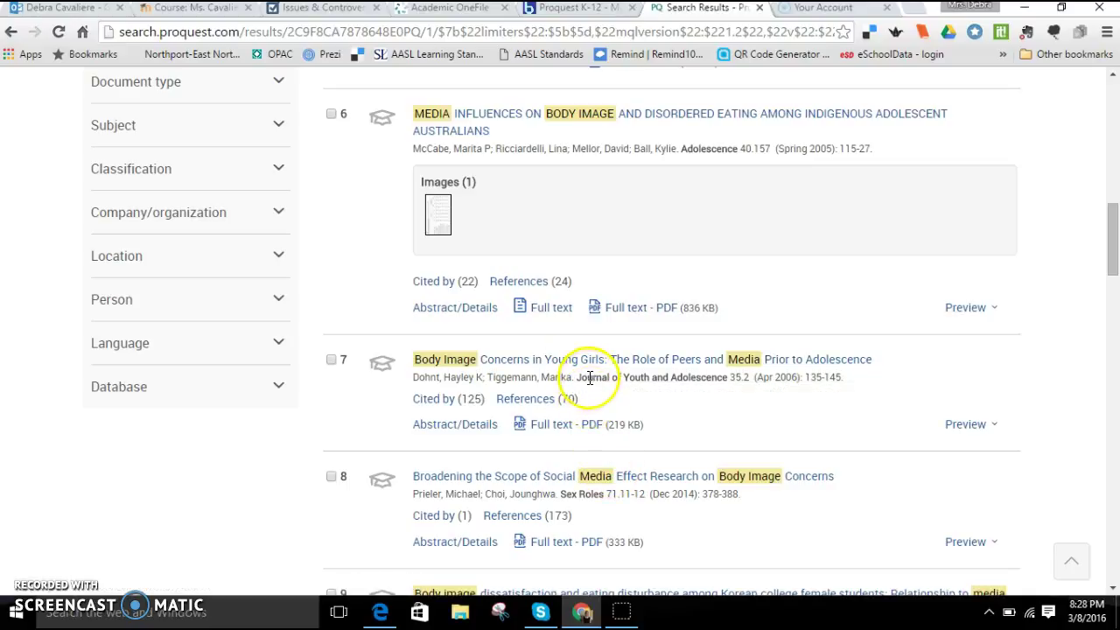
pyautogui.click(588, 364)
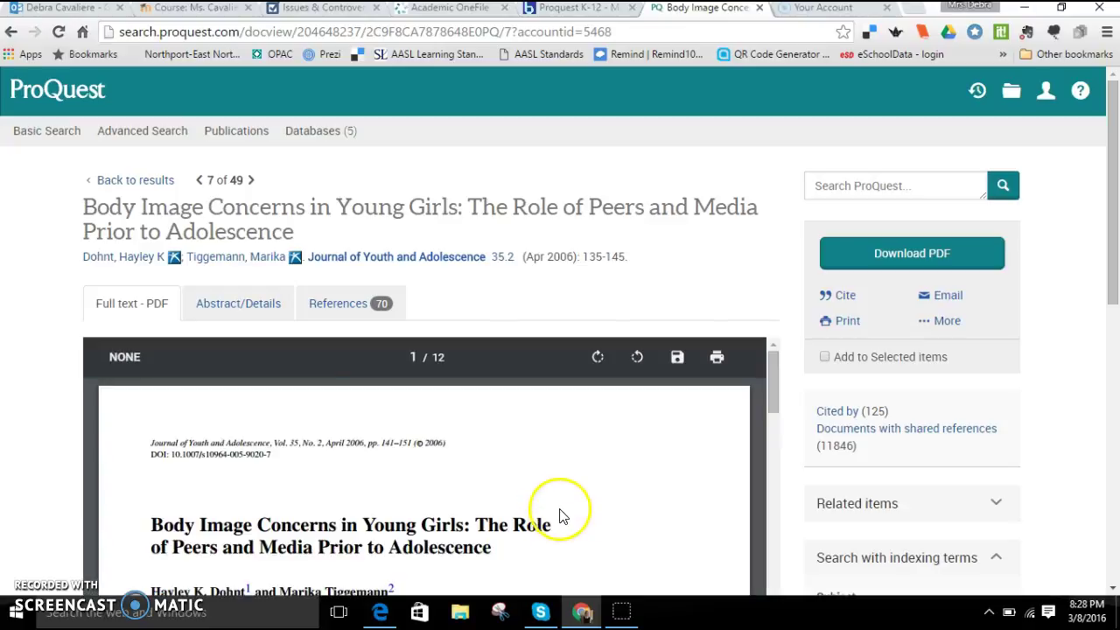
# Skim the article's full-text PDF, including the Method section, and return to its beginning.
pyautogui.scroll(-10, 563, 507)
pyautogui.scroll(-4, 837, 487)
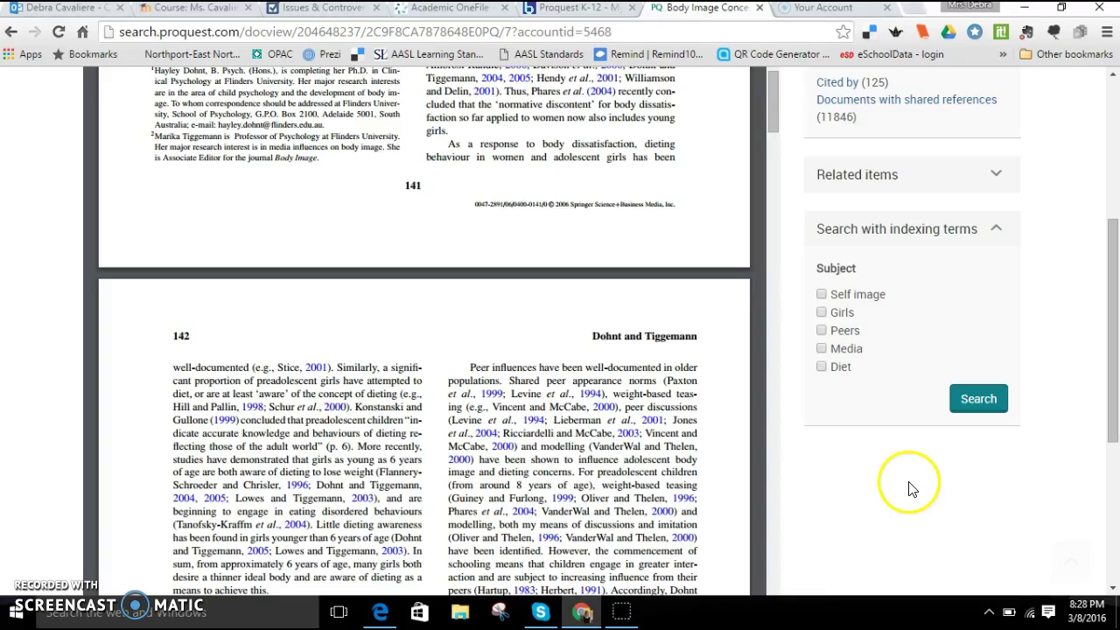
pyautogui.scroll(-12, 708, 418)
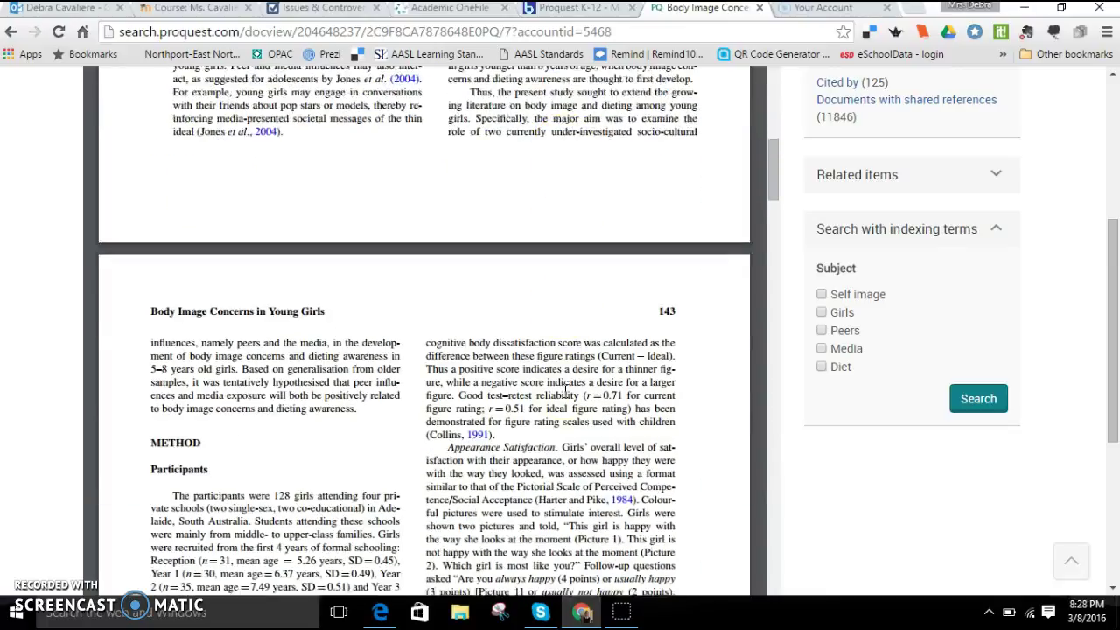
pyautogui.scroll(-2, 565, 394)
pyautogui.scroll(7, 564, 392)
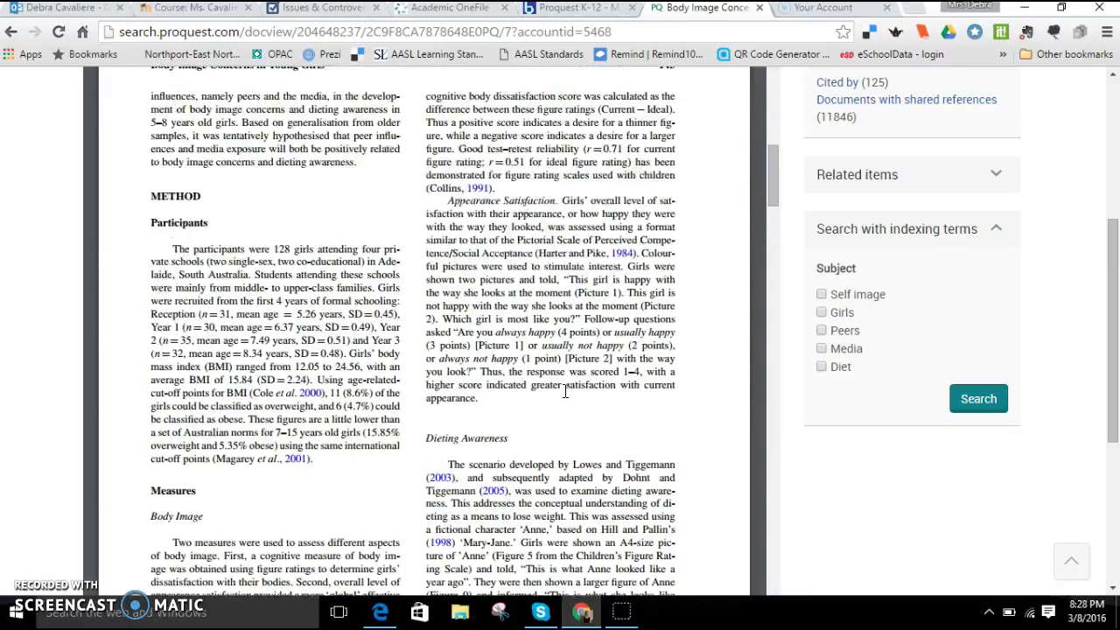
pyautogui.scroll(-6, 551, 437)
pyautogui.scroll(-3, 557, 404)
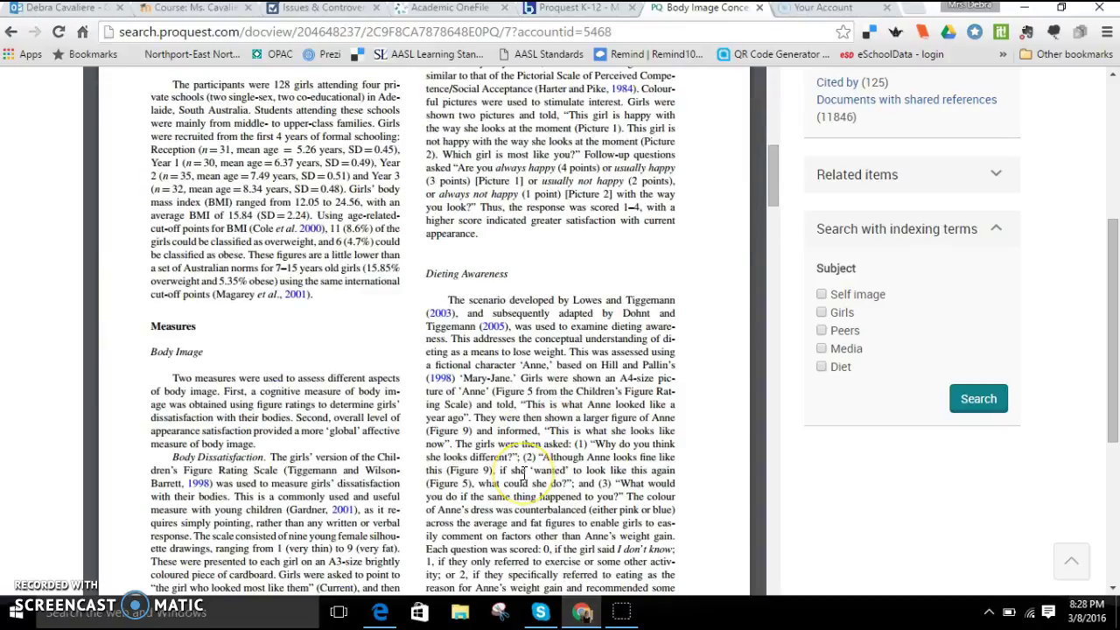
pyautogui.scroll(20, 523, 474)
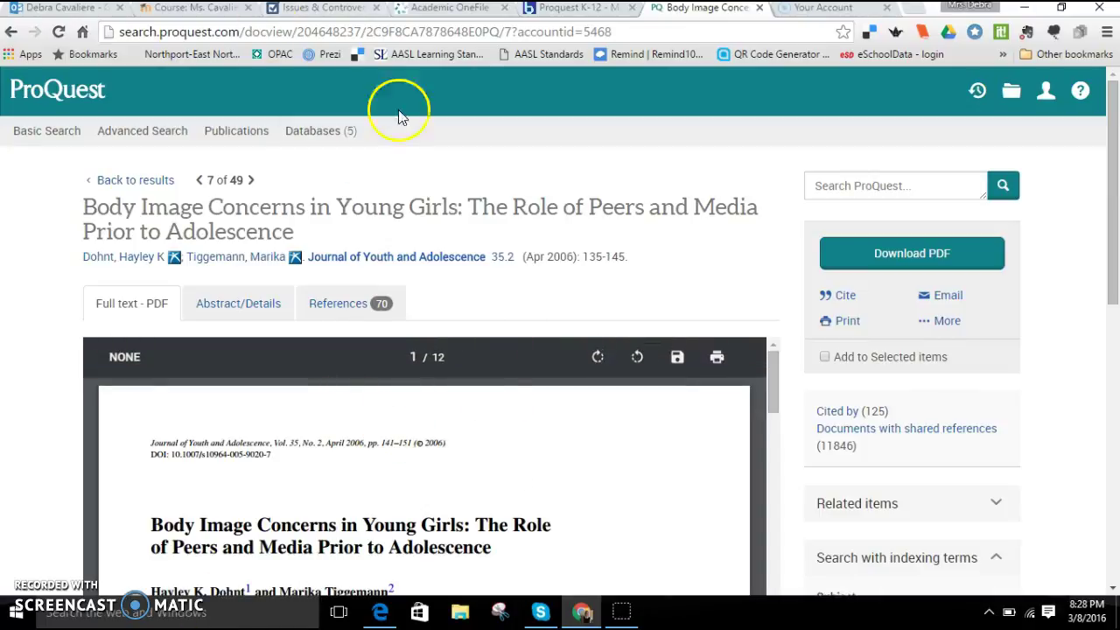
# From the Moodle course page, open the Opposing Viewpoints database and search it for "body image and media".
pyautogui.click(168, 11)
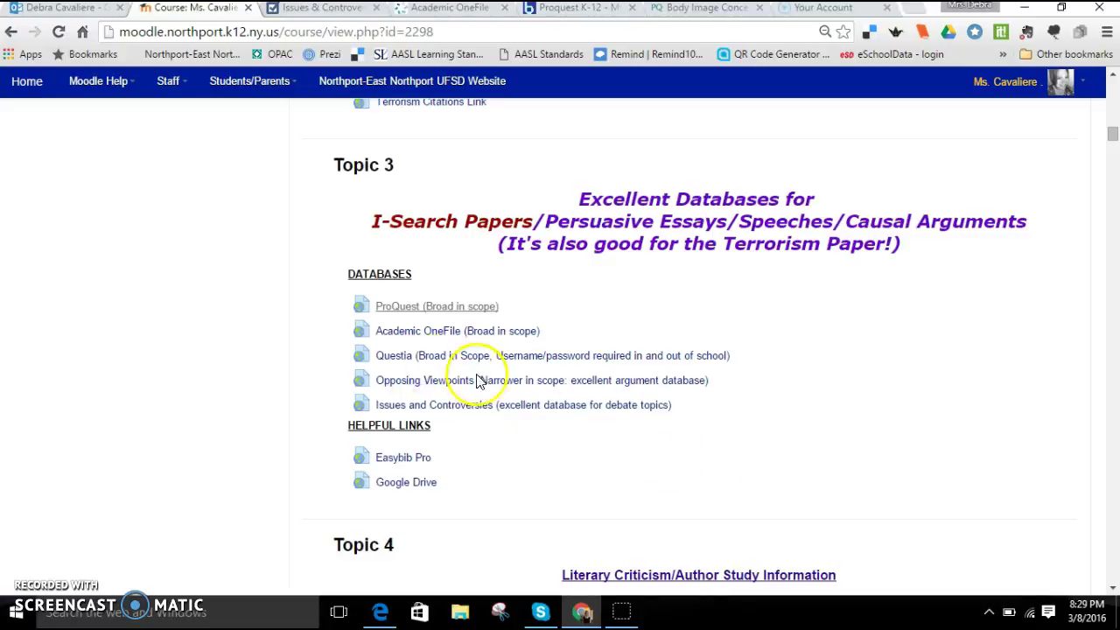
pyautogui.click(625, 380)
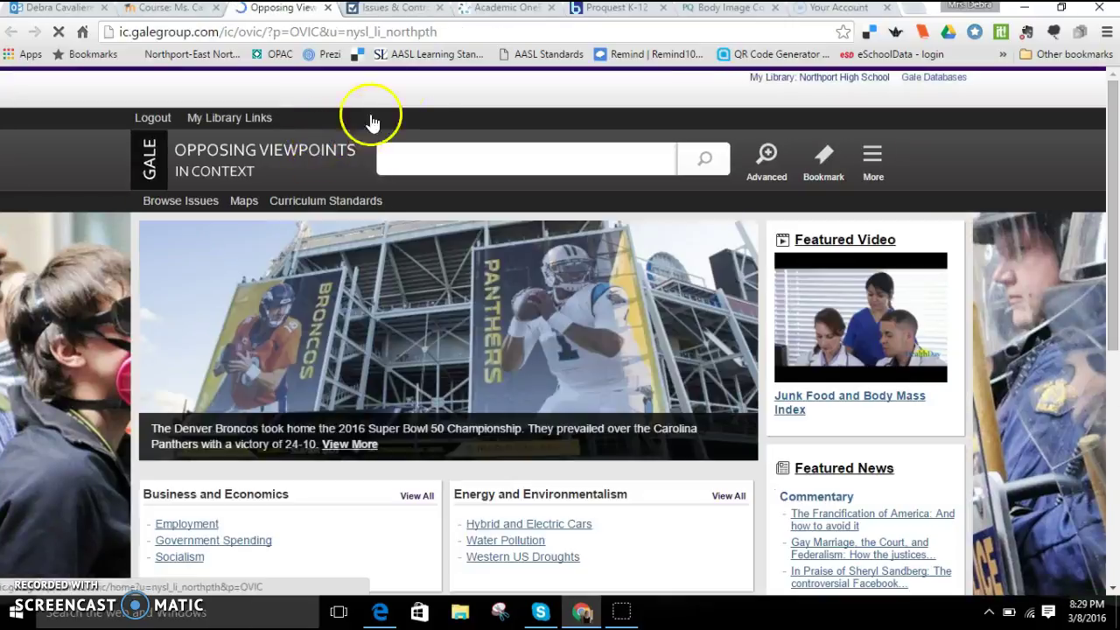
pyautogui.click(426, 152)
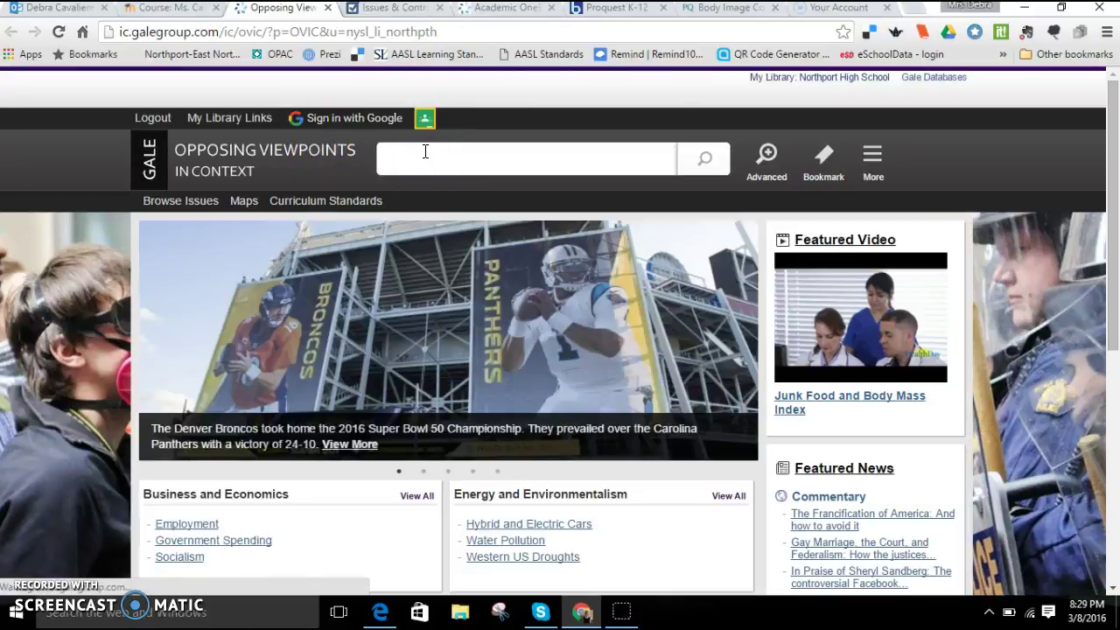
pyautogui.write('body image and media')
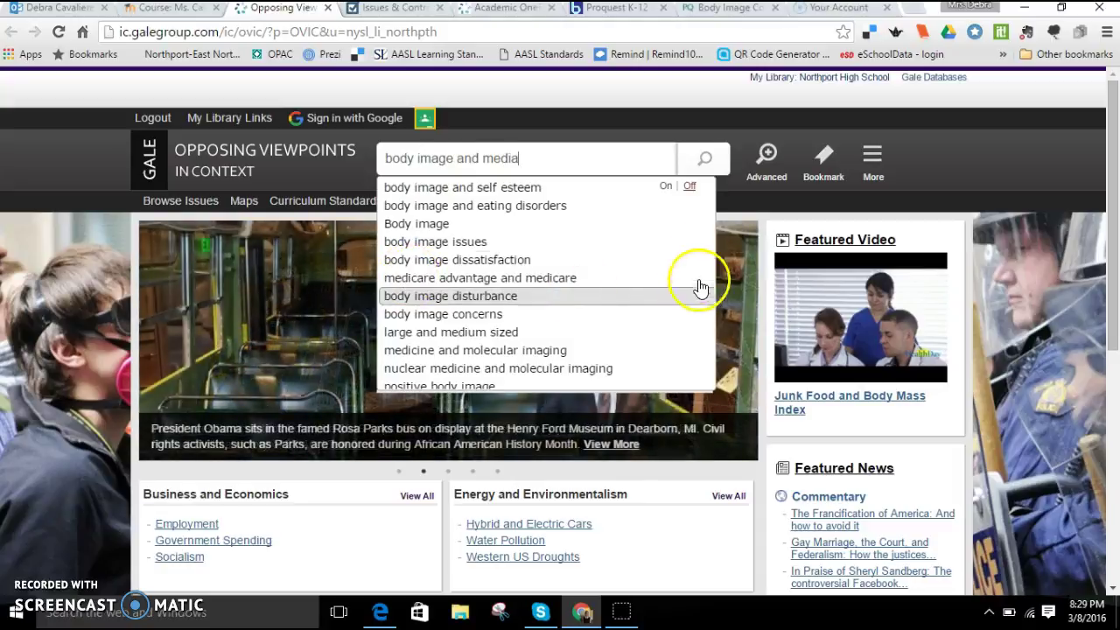
pyautogui.click(707, 158)
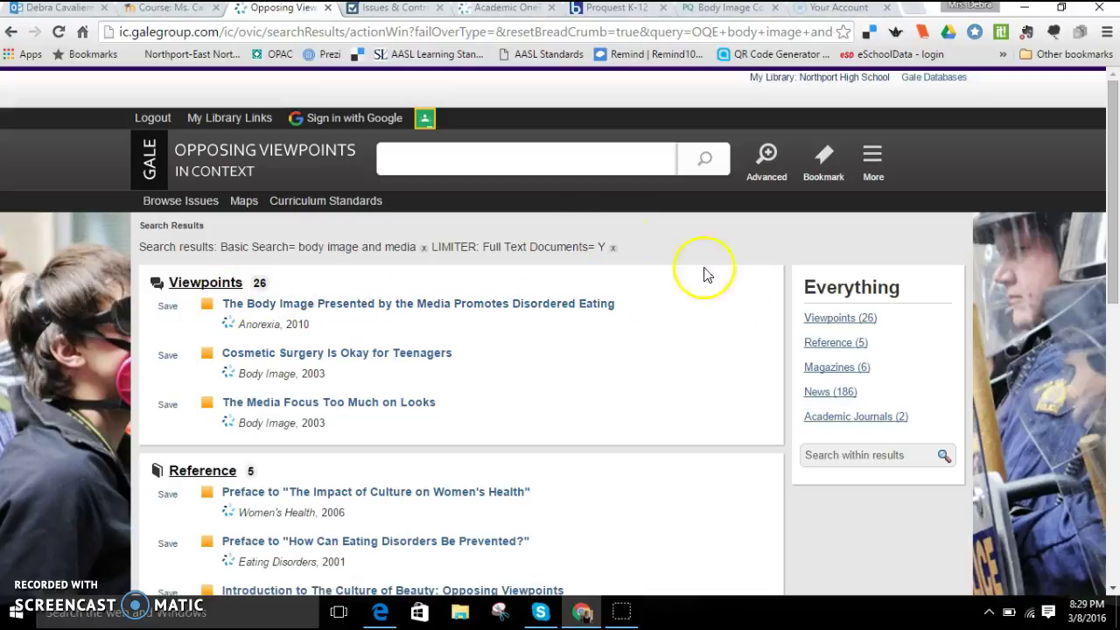
# Open the viewpoint article "The Body Image Presented by the Media Promotes Disordered Eating", skim its text and return to its beginning.
pyautogui.click(338, 307)
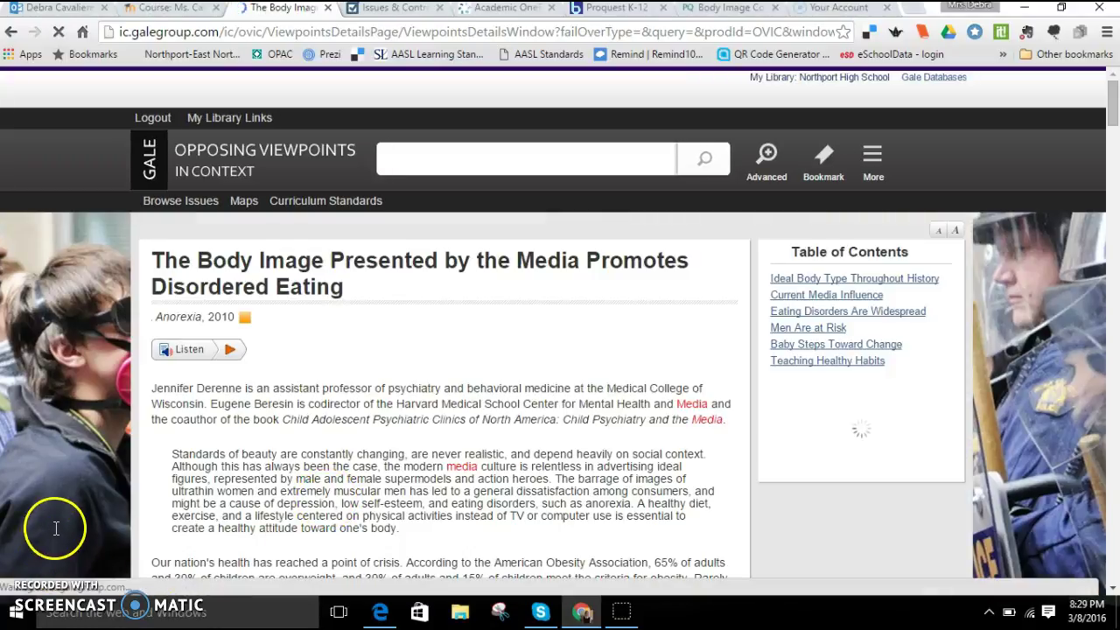
pyautogui.scroll(-3, 48, 520)
pyautogui.scroll(-3, 48, 520)
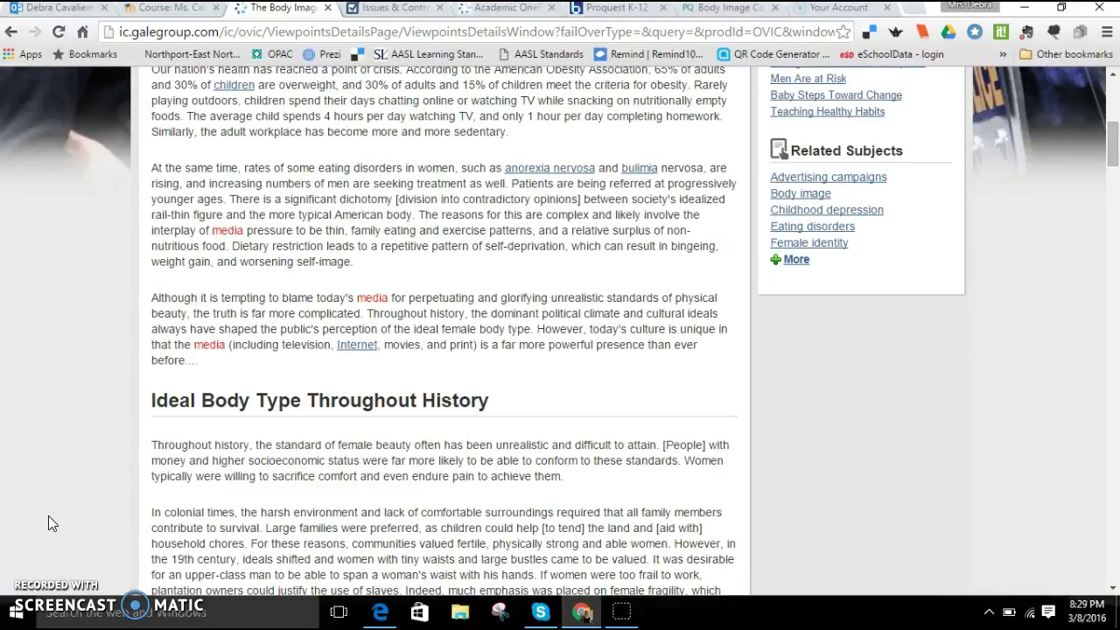
pyautogui.scroll(-5, 48, 517)
pyautogui.scroll(-4, 49, 517)
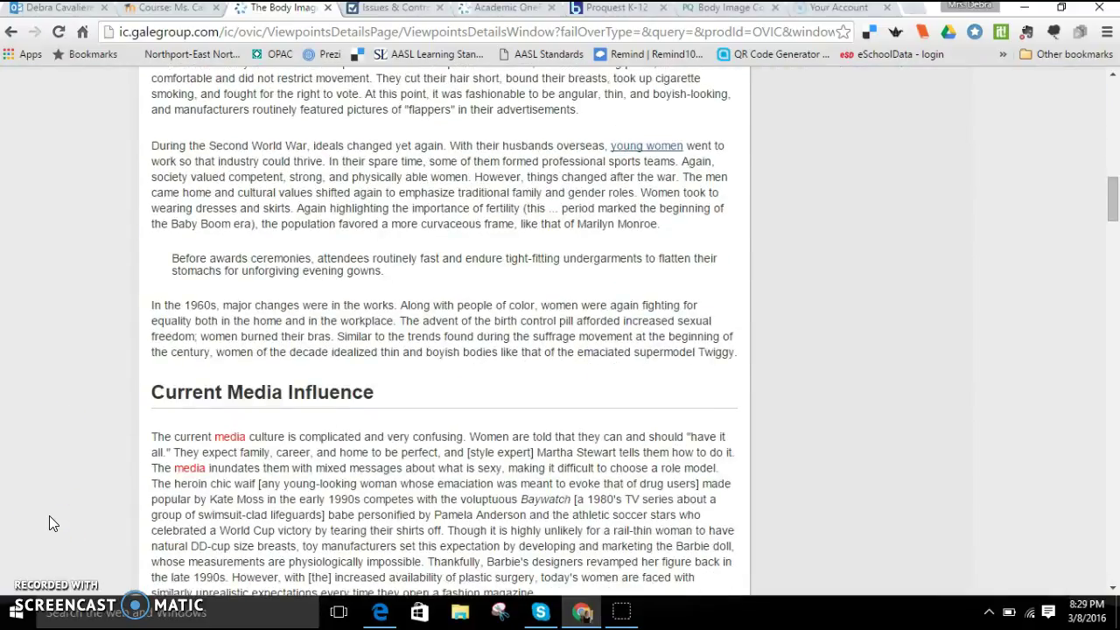
pyautogui.scroll(-2, 49, 523)
pyautogui.scroll(15, 363, 529)
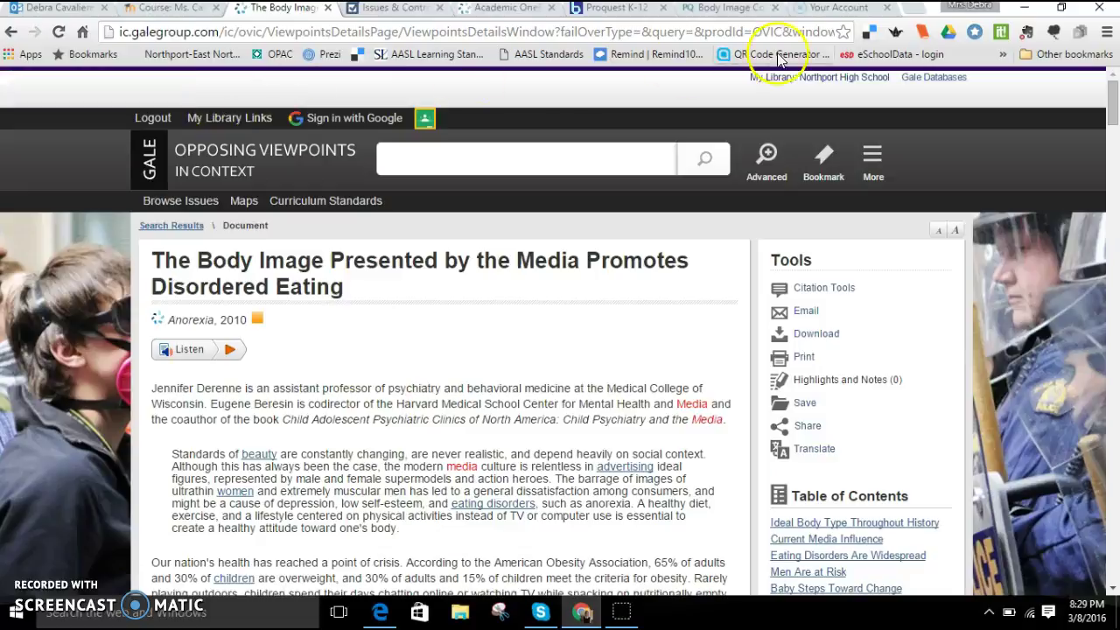
pyautogui.click(915, 10)
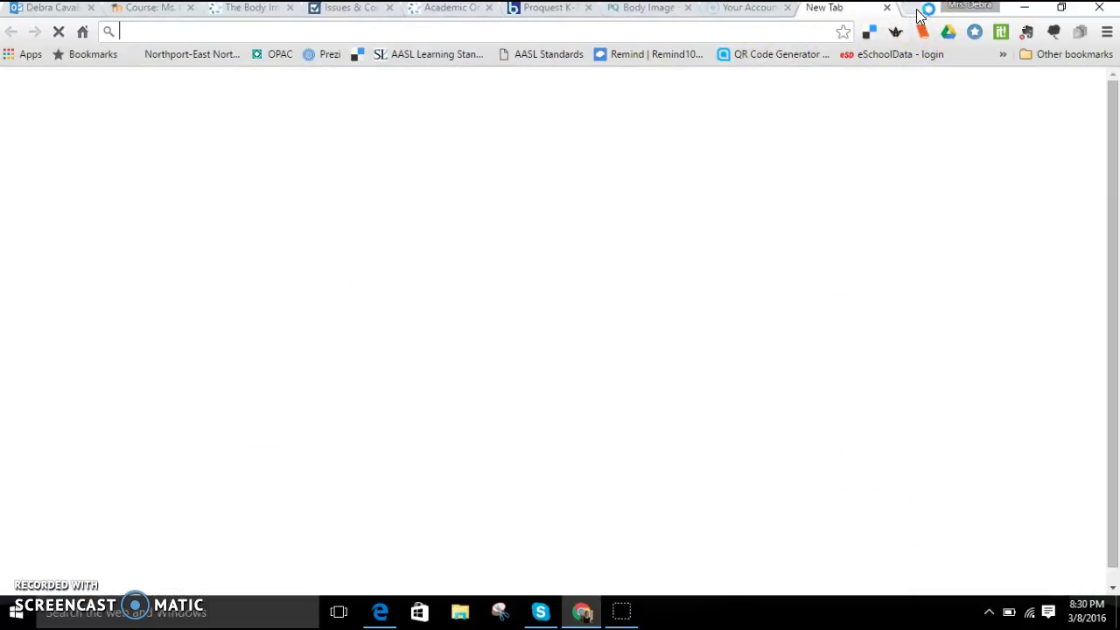
pyautogui.write('www.g')
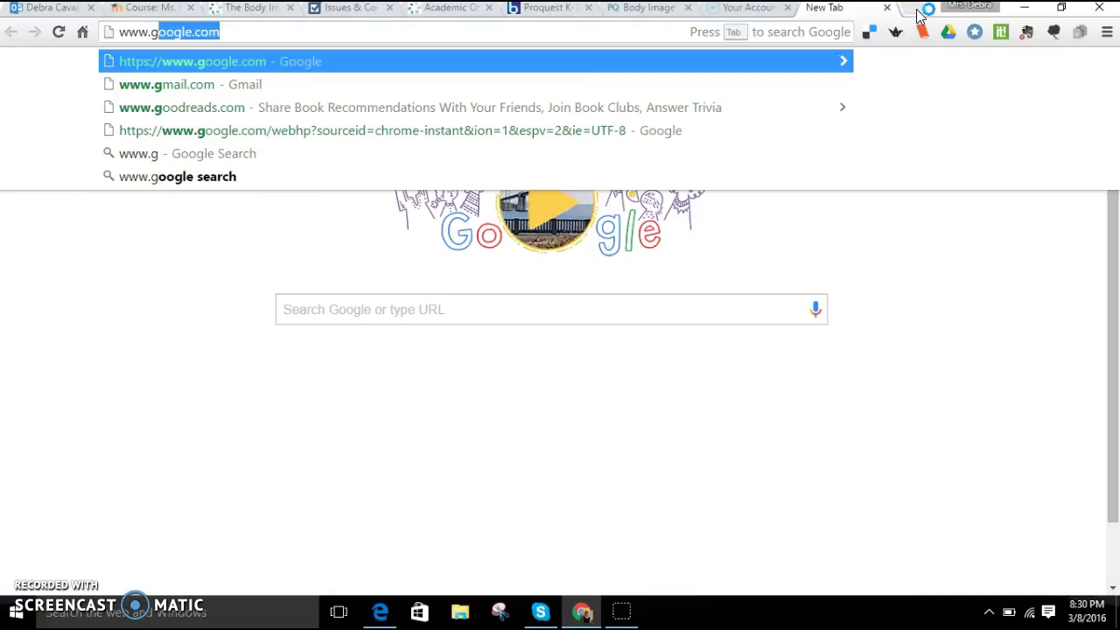
pyautogui.press('BackSpace')
pyautogui.write('sw')
pyautogui.press('BackSpace')
pyautogui.press('BackSpace')
pyautogui.press('BackSpace')
pyautogui.write('sw')
pyautogui.press('Return')
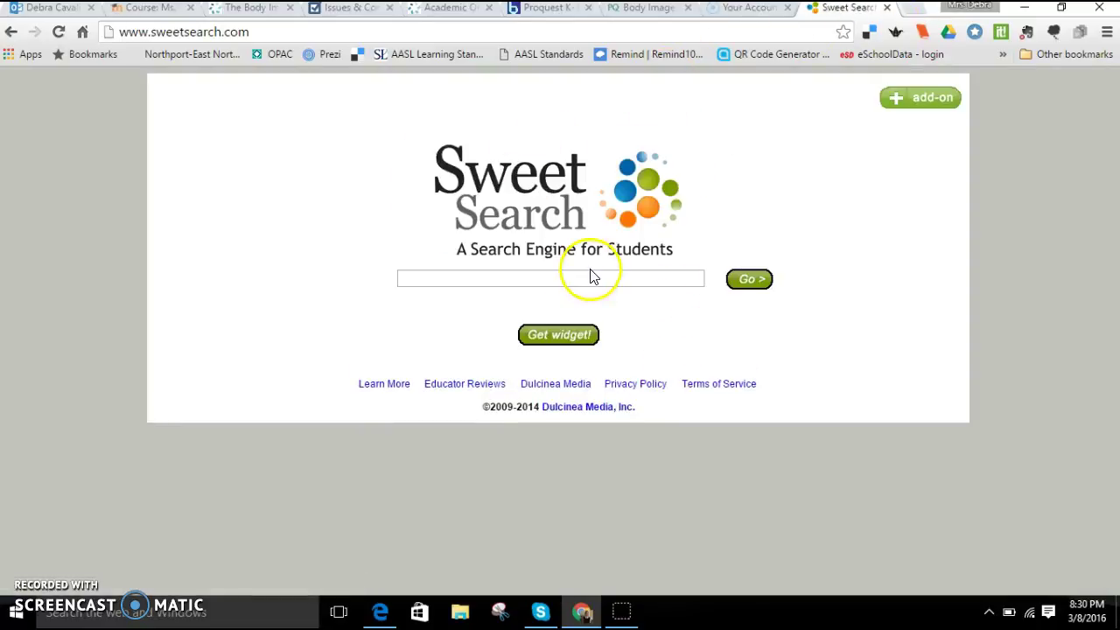
# Search SweetSearch for "body image and media".
pyautogui.click(439, 278)
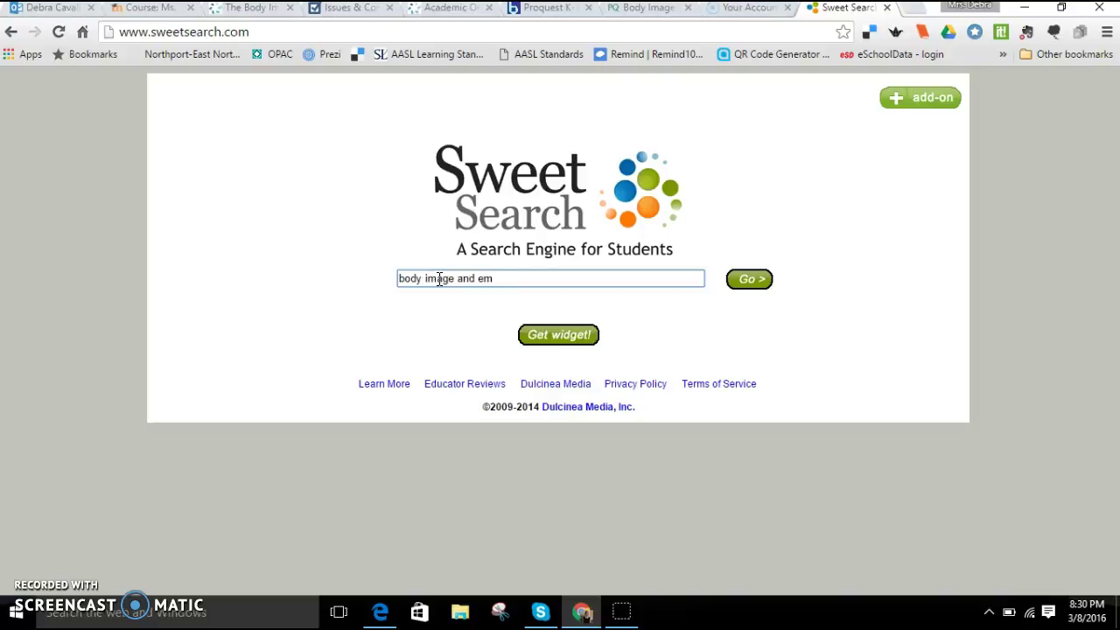
pyautogui.write('body image and media')
pyautogui.press('Return')
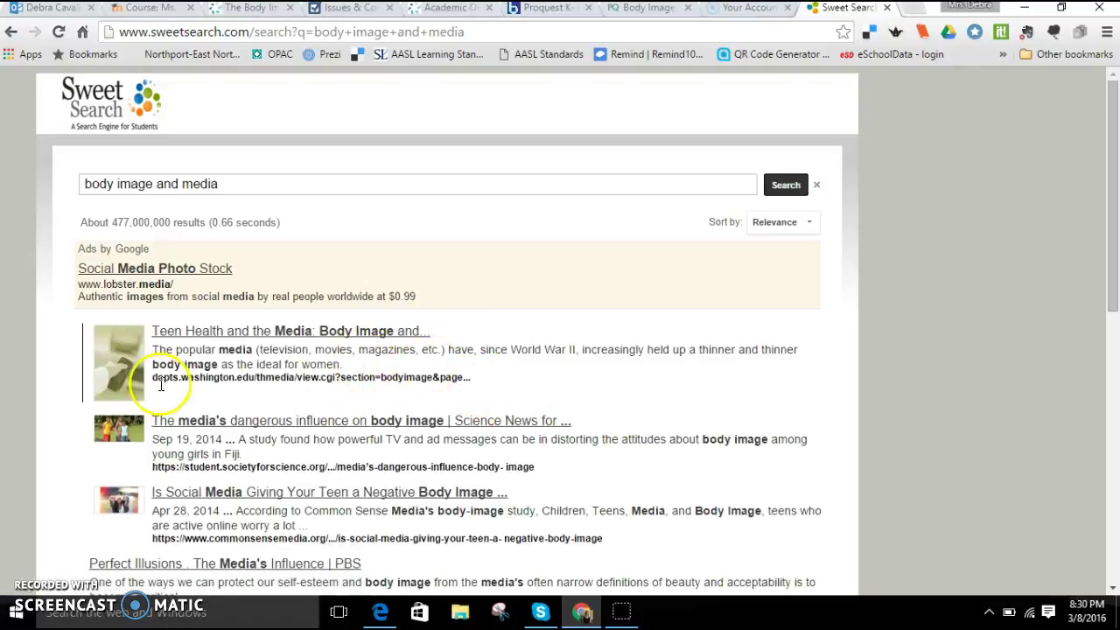
# Open the result "The media's dangerous influence on body image" from Science News for Students, skim it and return to its beginning.
pyautogui.scroll(-1, 207, 402)
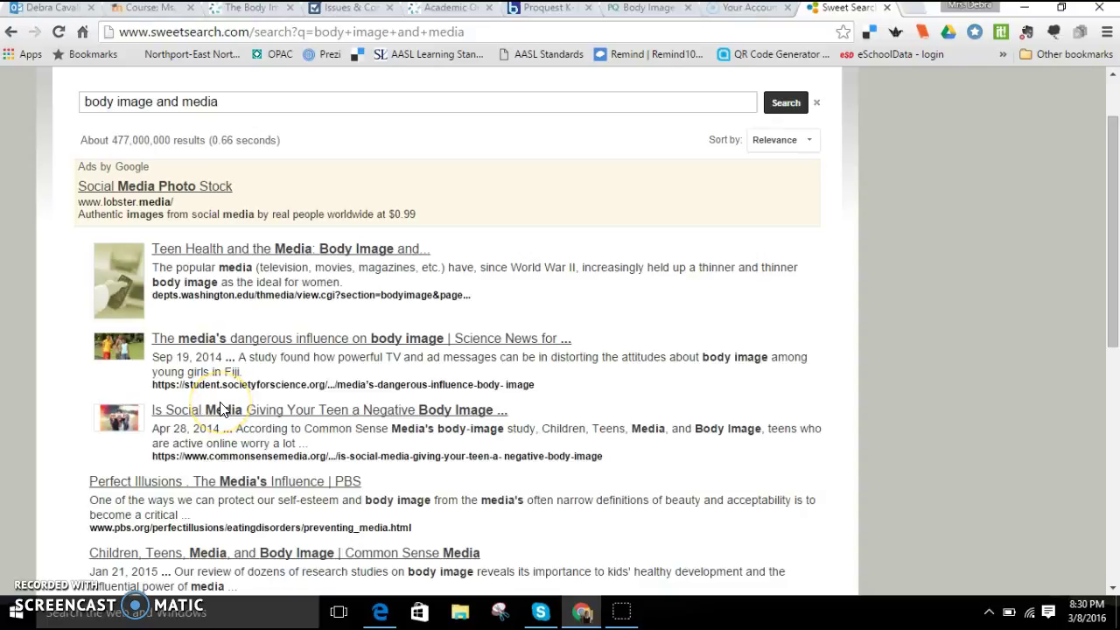
pyautogui.click(242, 340)
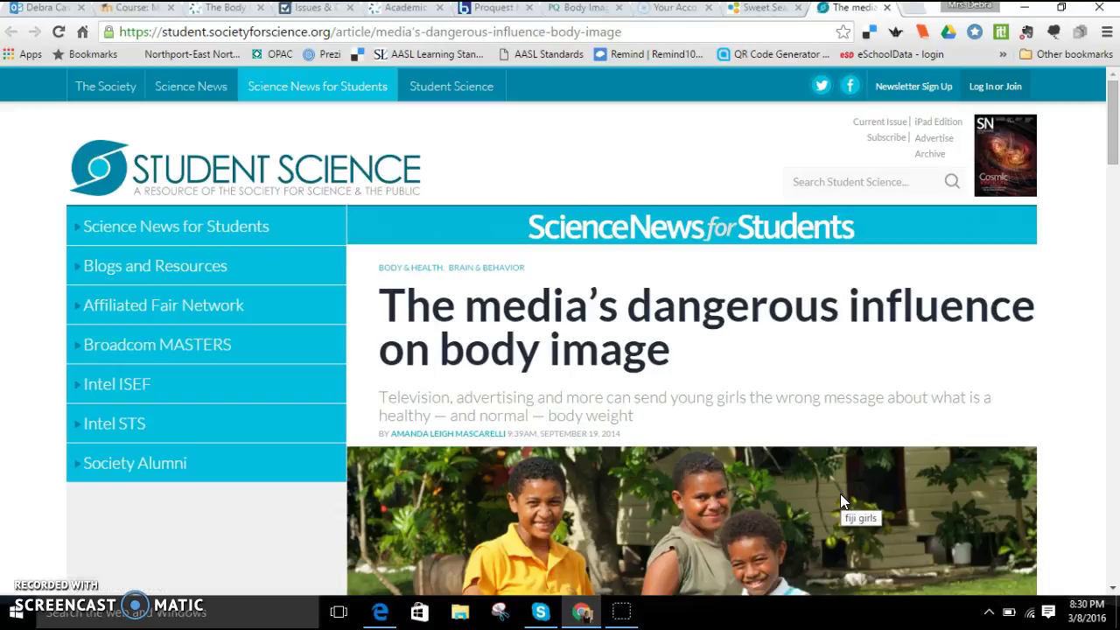
pyautogui.scroll(-8, 850, 530)
pyautogui.scroll(8, 847, 531)
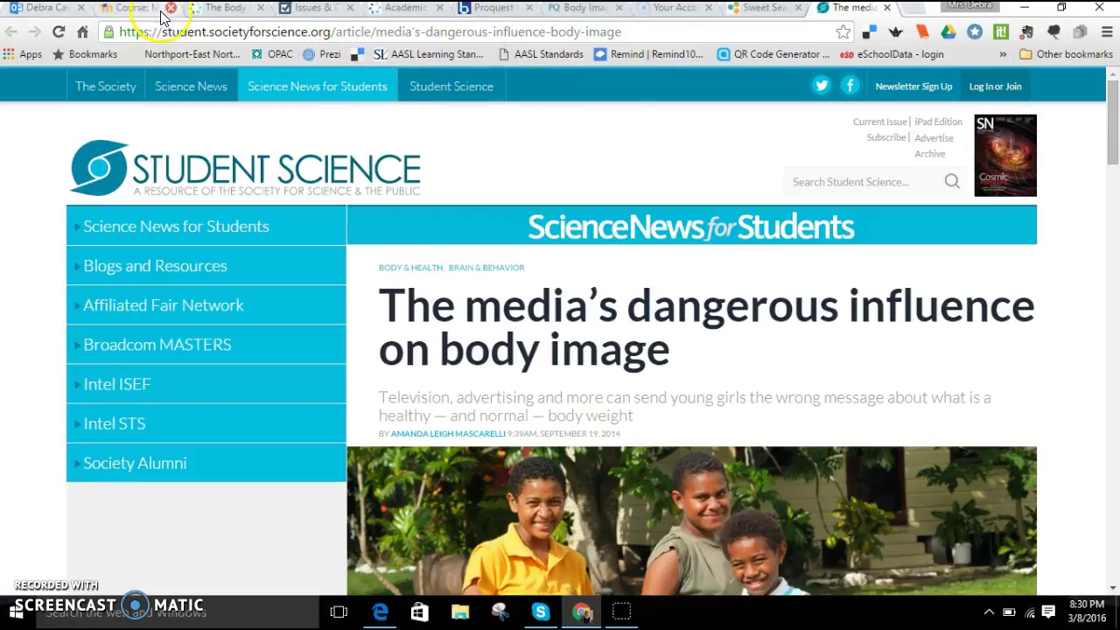
# Close the mail tab, open easybib.com in a new tab and log in to the account.
pyautogui.click(81, 8)
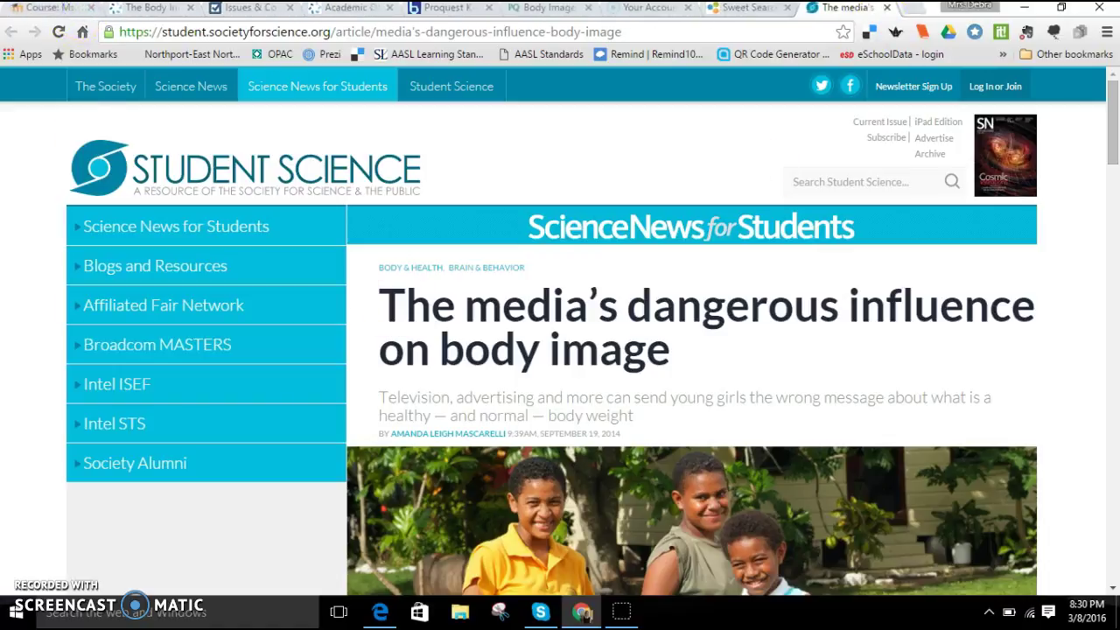
pyautogui.click(919, 16)
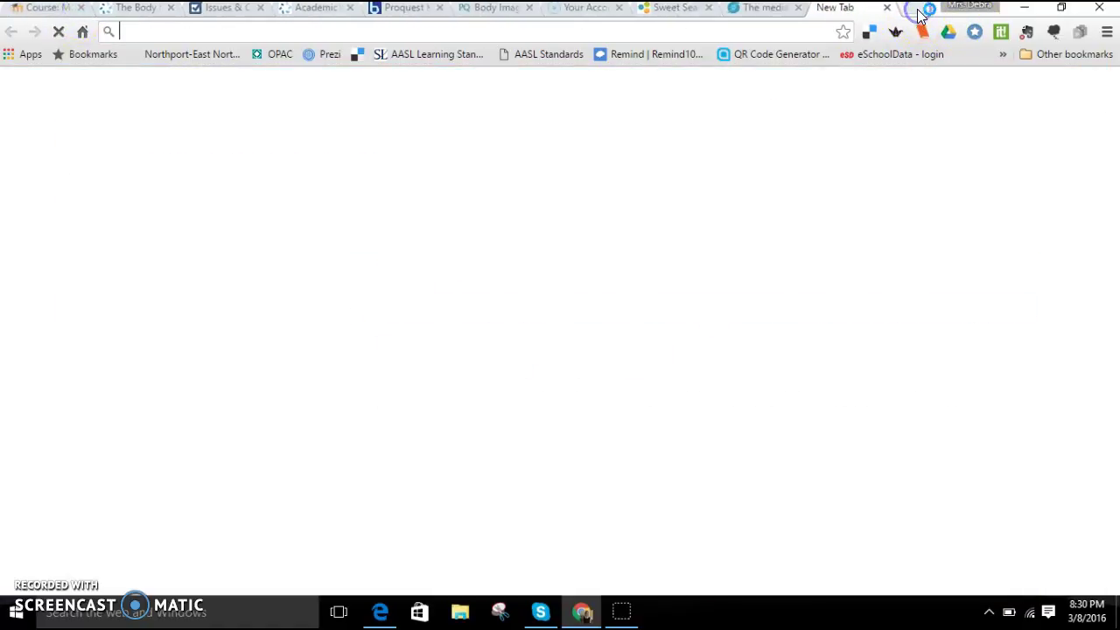
pyautogui.write('eas')
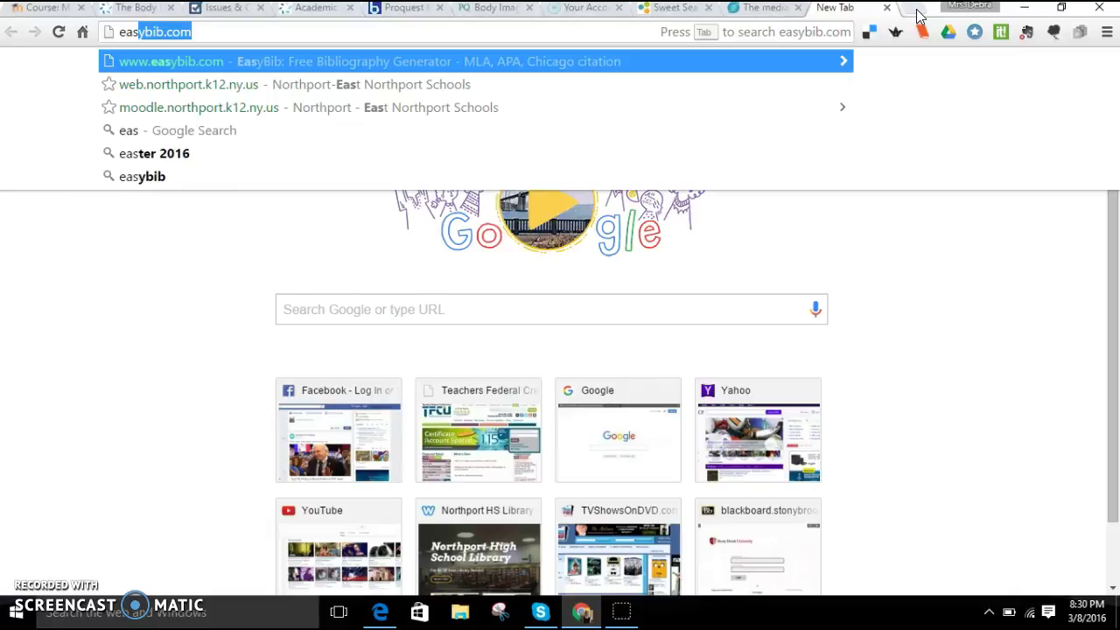
pyautogui.press('Return')
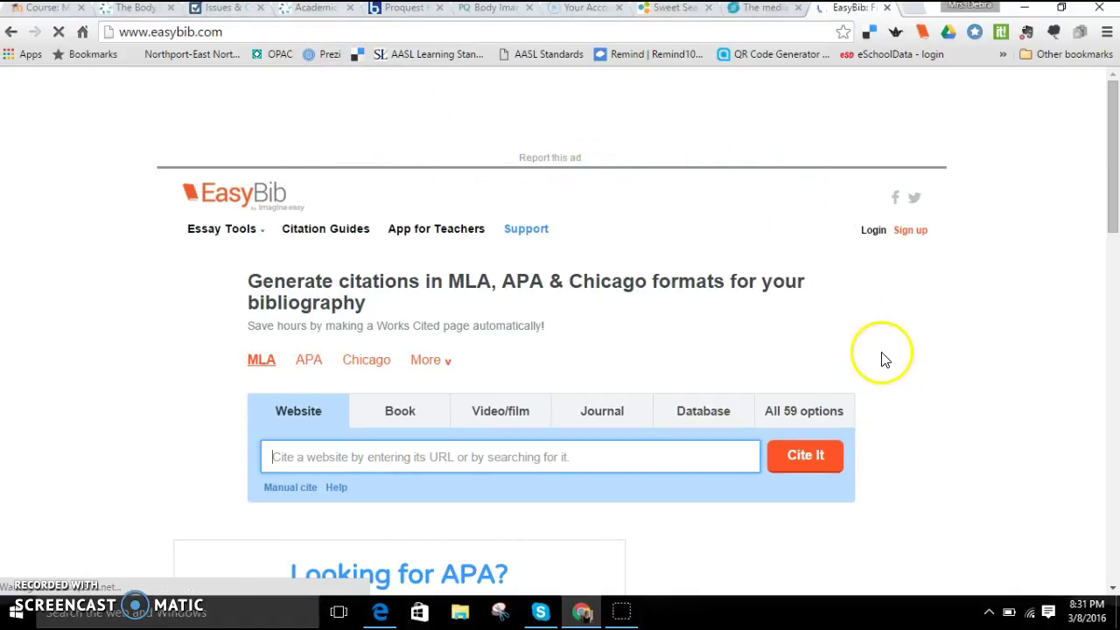
pyautogui.click(874, 232)
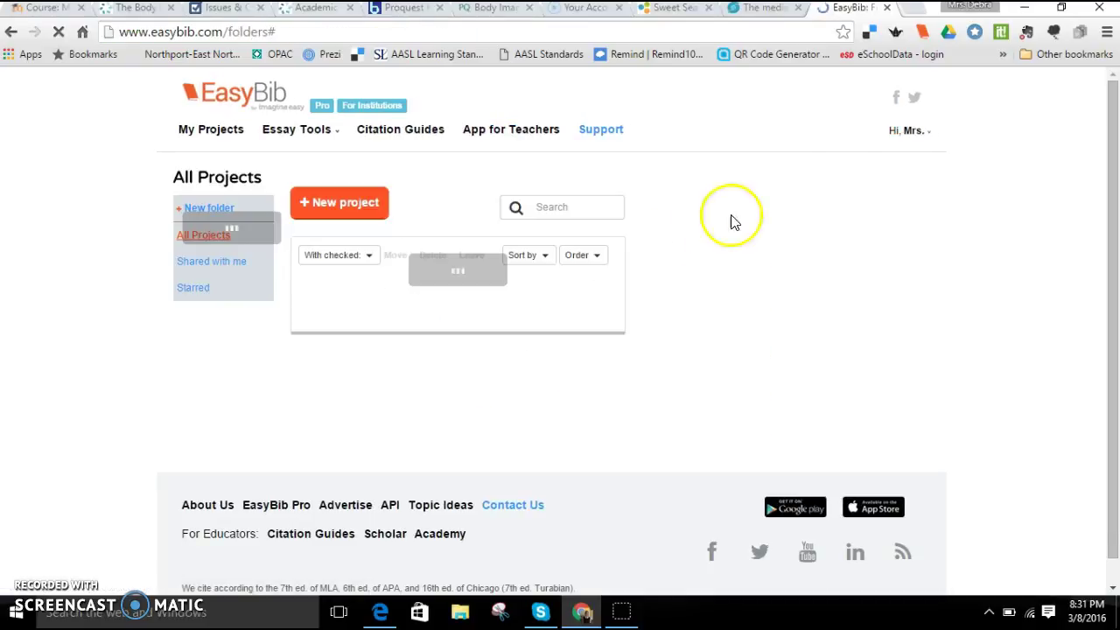
# Create a new EasyBib project named "body image" with MLA as the default style, and open its bibliography.
pyautogui.moveTo(931, 147)
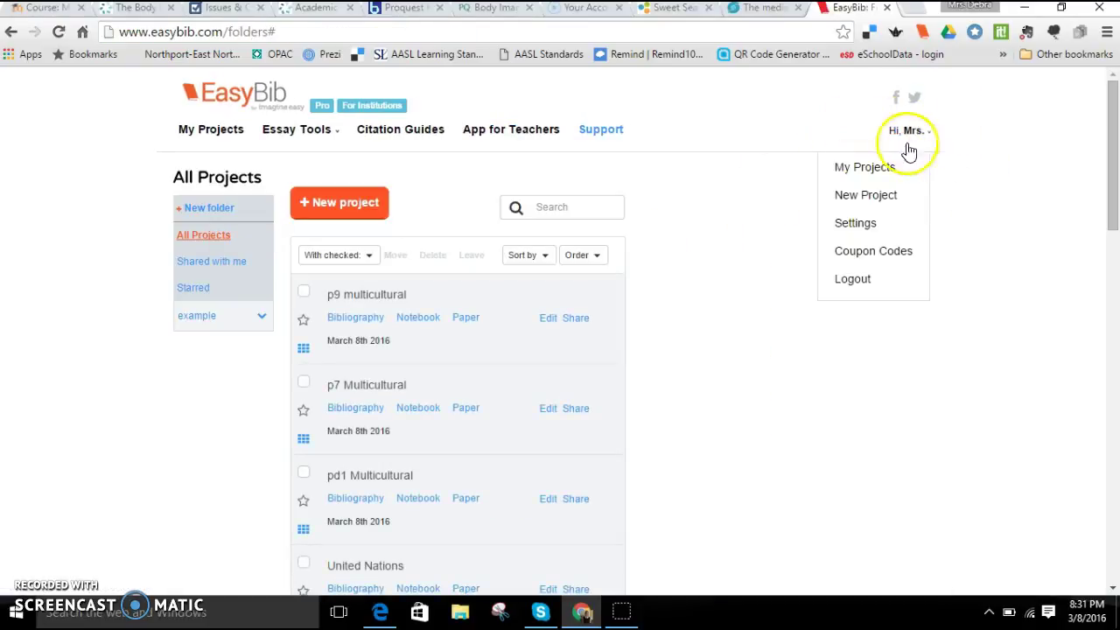
pyautogui.click(350, 207)
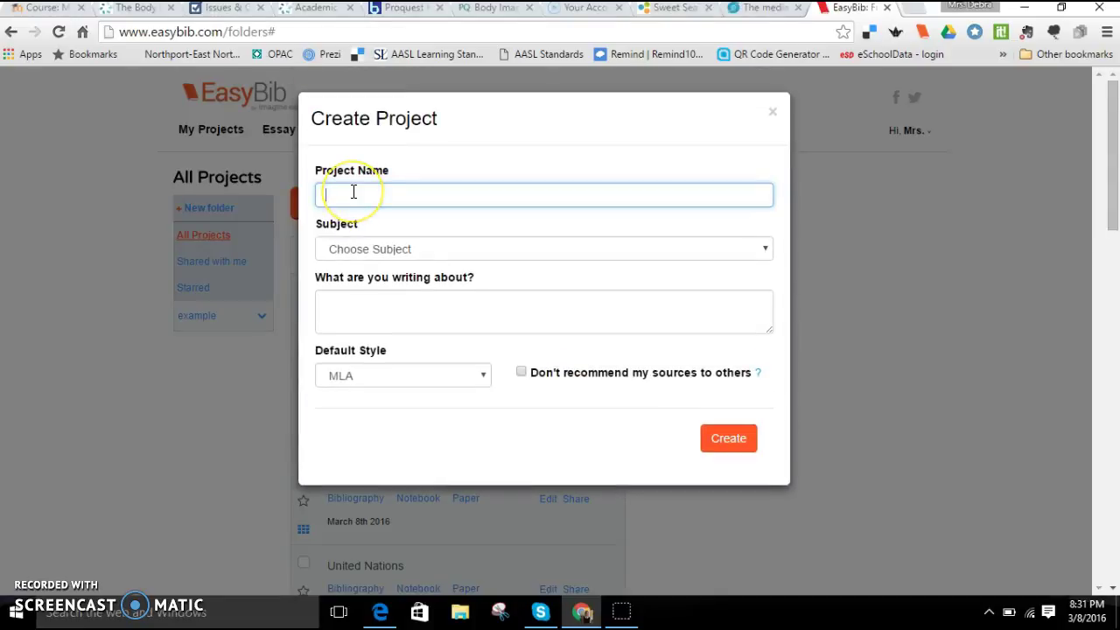
pyautogui.click(378, 166)
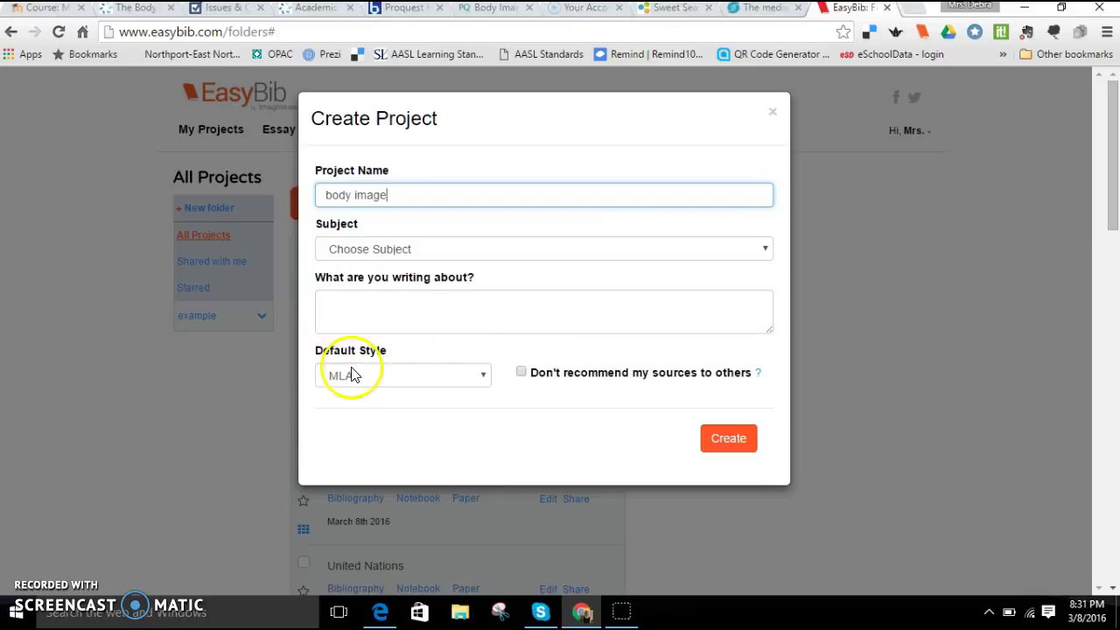
pyautogui.click(727, 445)
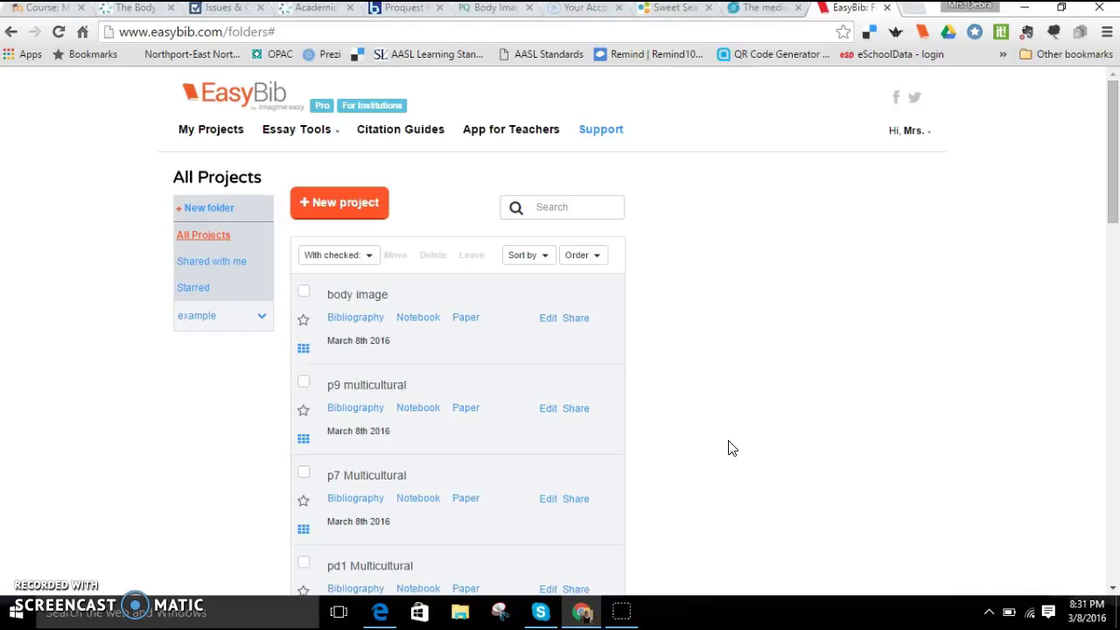
pyautogui.click(364, 321)
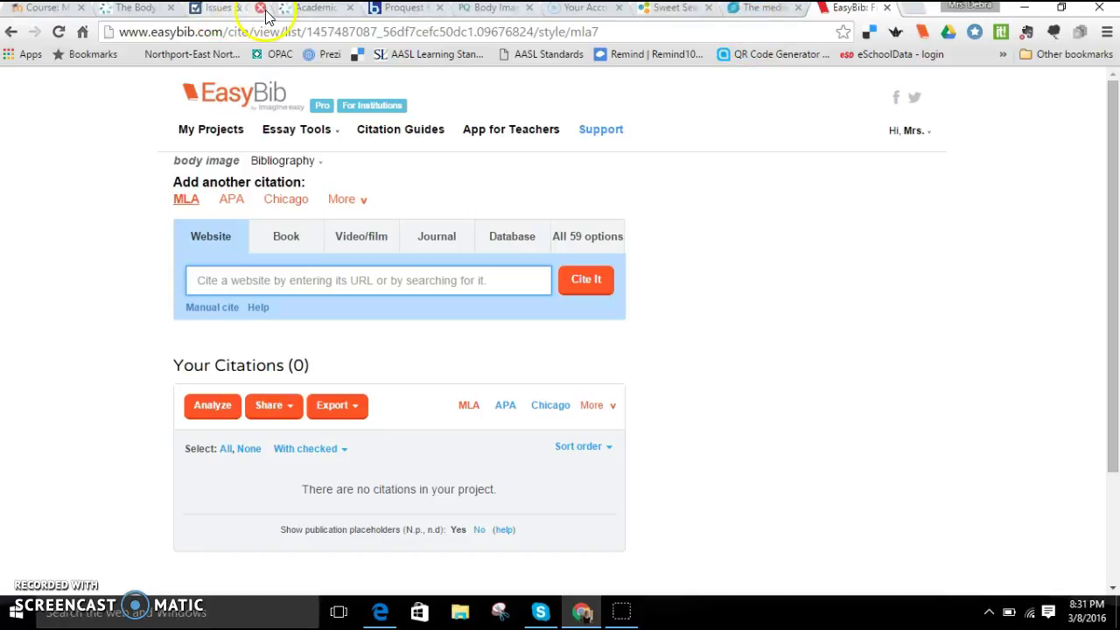
# Switch back to the ProQuest article on body image concerns in young girls and close the Issues & Controversies tab.
pyautogui.click(496, 9)
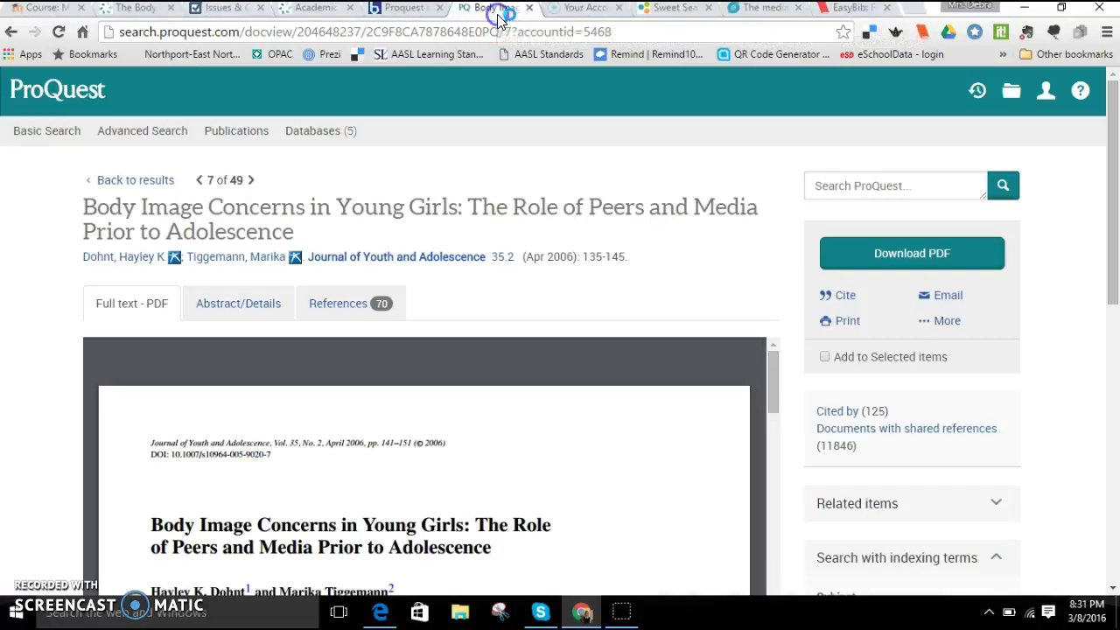
pyautogui.click(261, 8)
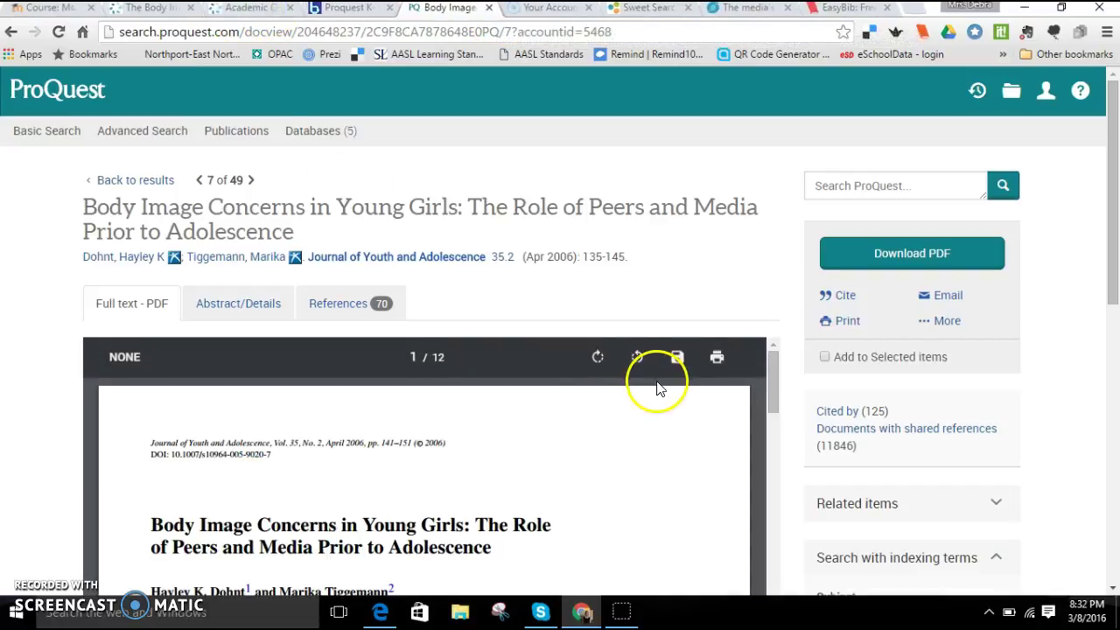
pyautogui.scroll(-3, 649, 412)
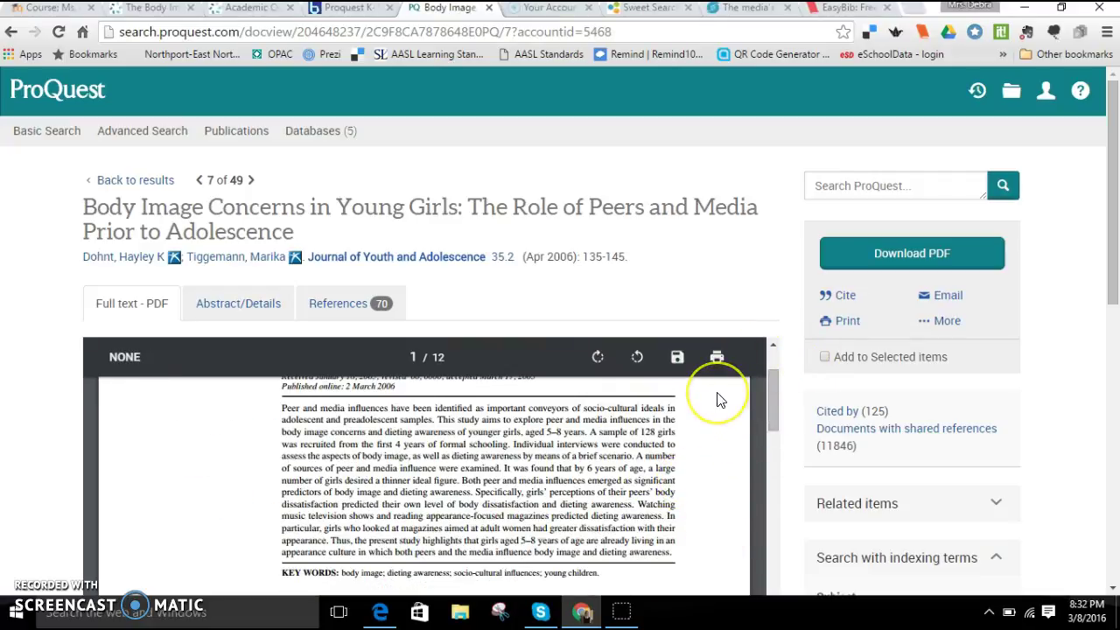
pyautogui.click(734, 342)
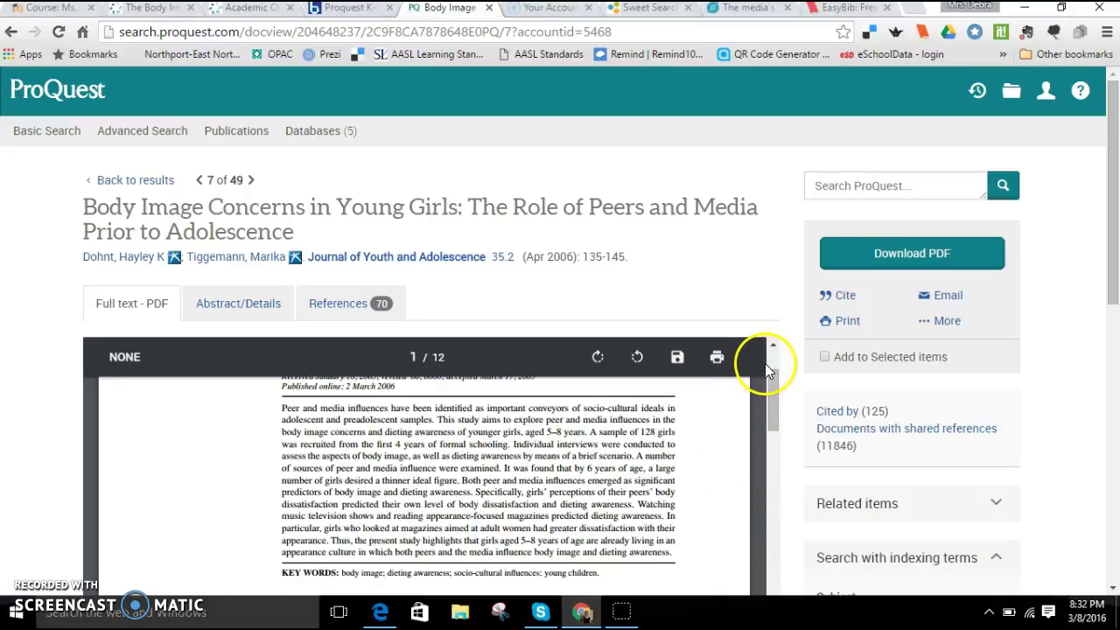
# Export the article's citation from ProQuest to EasyBib and import it without abstracts into the body image bibliography.
pyautogui.click(948, 326)
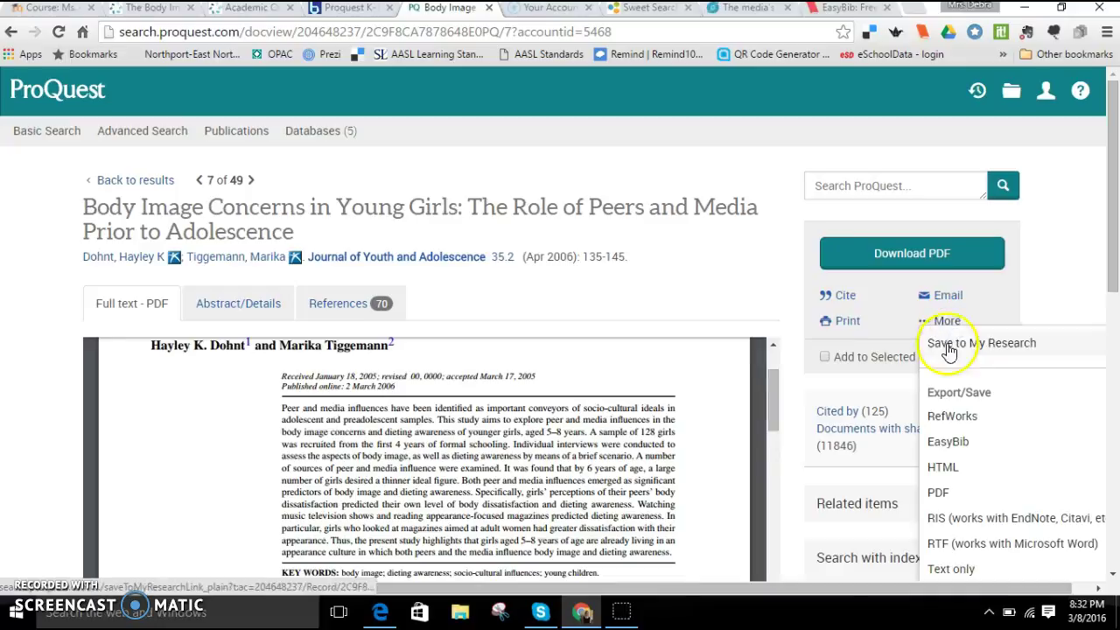
pyautogui.click(945, 443)
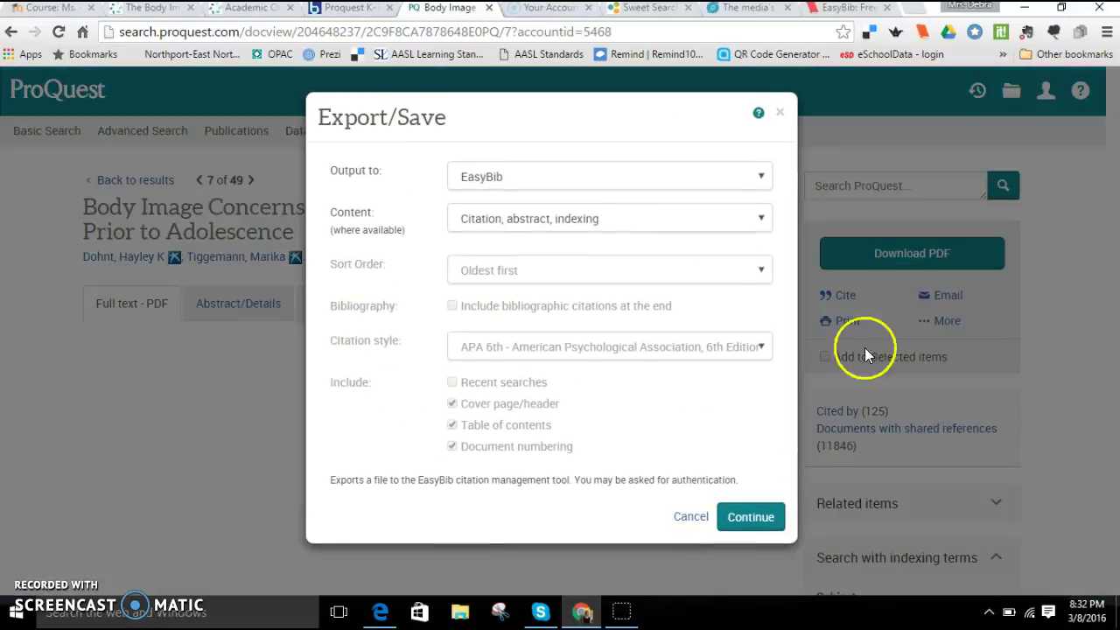
pyautogui.click(746, 518)
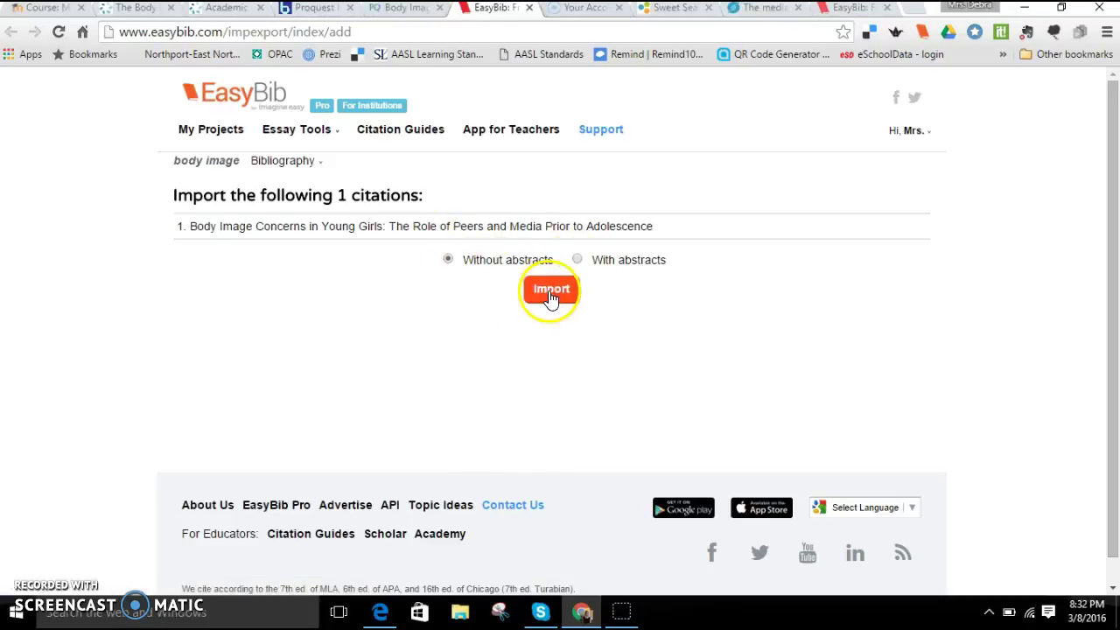
pyautogui.click(549, 295)
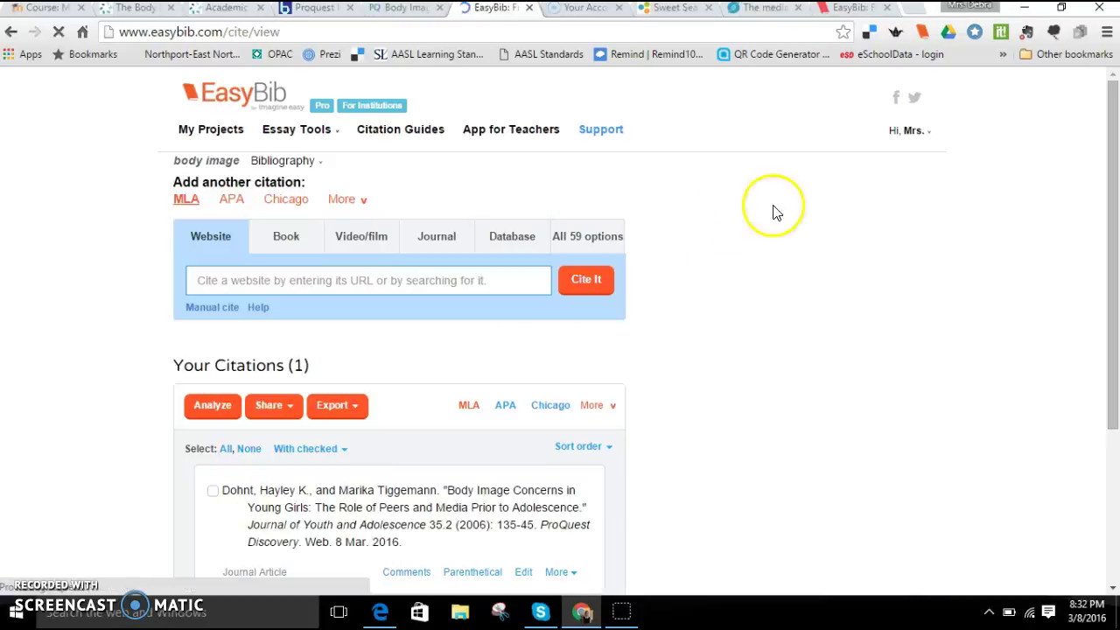
# Close the duplicate EasyBib tab and review the imported journal article citation in the body image bibliography.
pyautogui.click(889, 9)
pyautogui.scroll(-2, 692, 385)
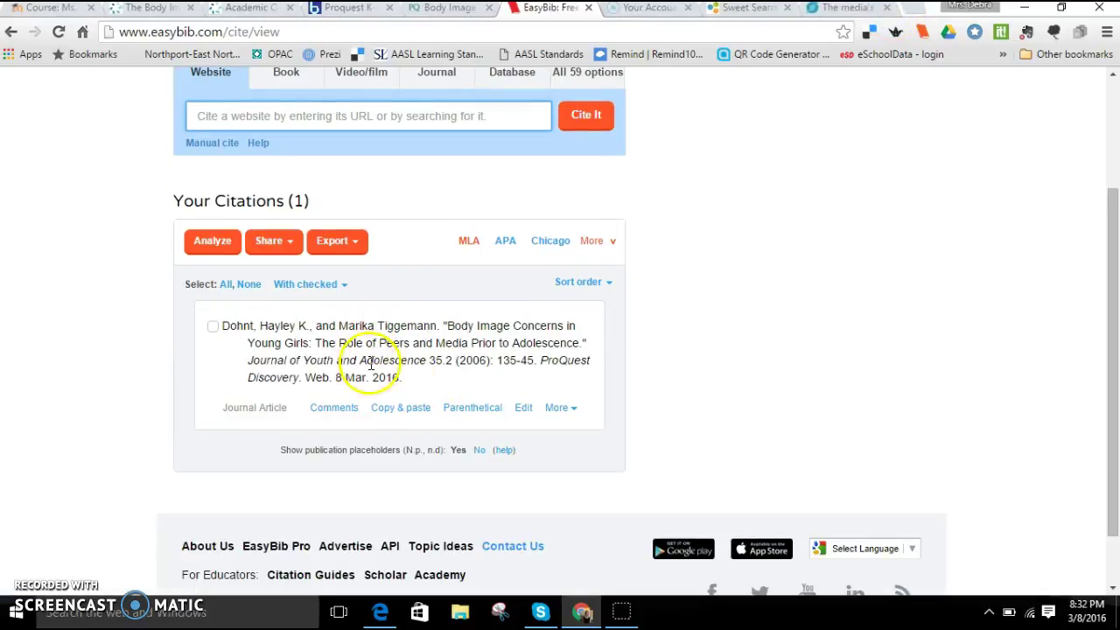
pyautogui.scroll(2, 569, 341)
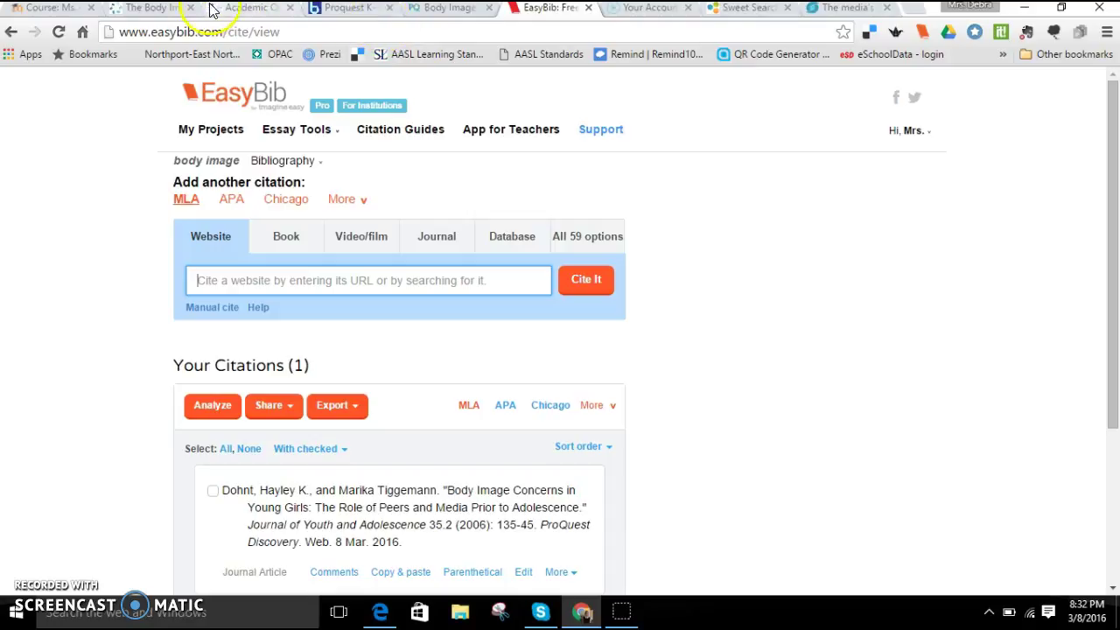
# Copy the MLA 7th Edition citation of the Opposing Viewpoints article "The Body Image Presented by the Media Promotes Disordered Eating" from its citation tools.
pyautogui.click(153, 8)
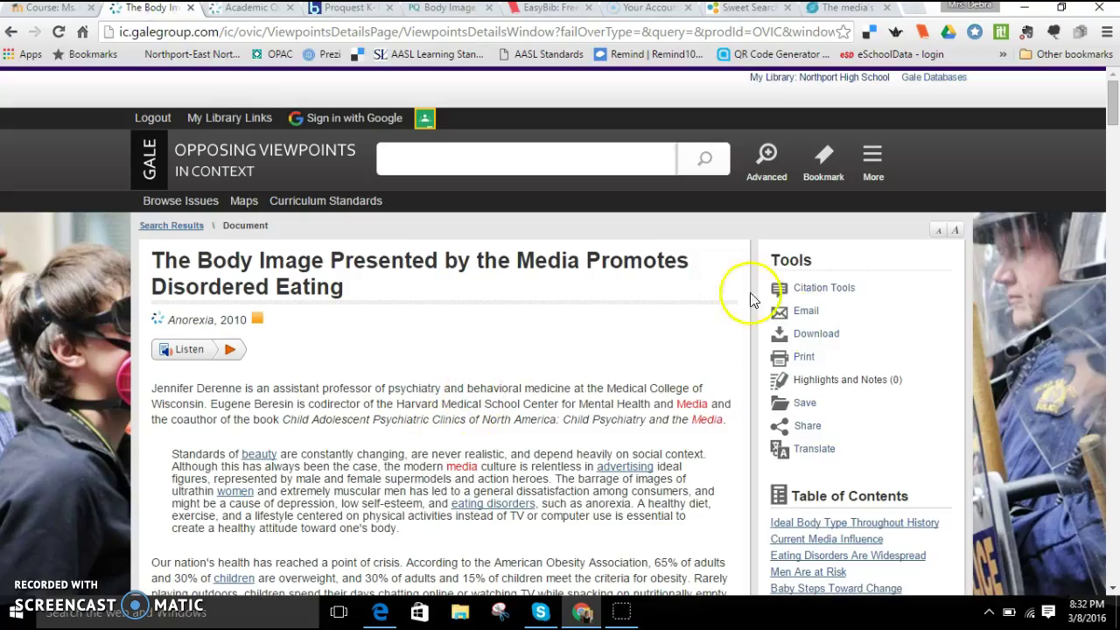
pyautogui.click(814, 287)
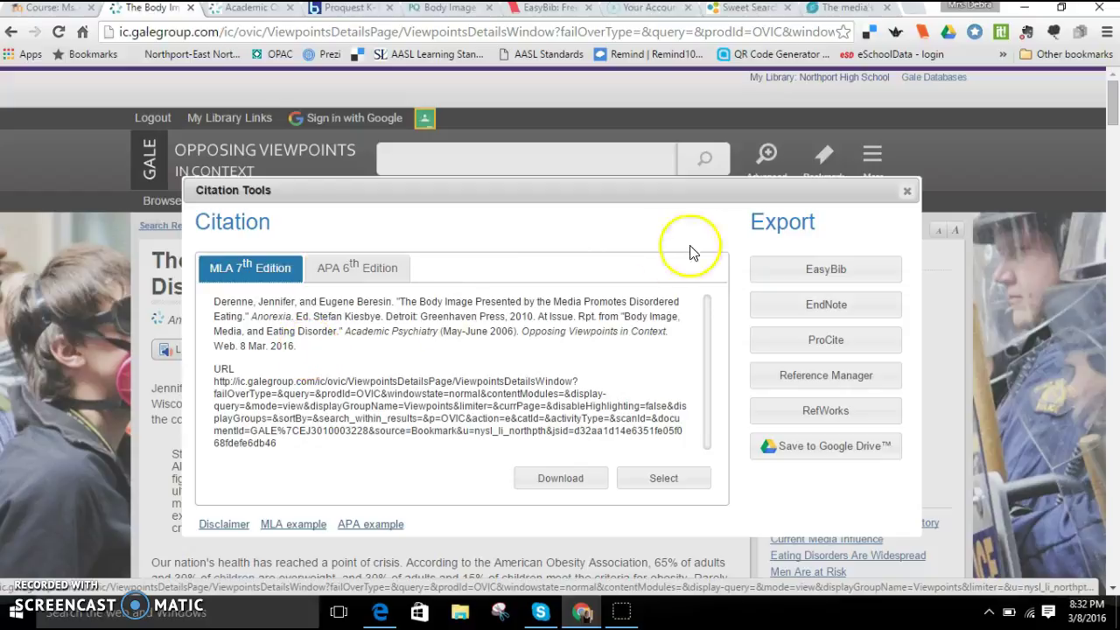
pyautogui.click(844, 278)
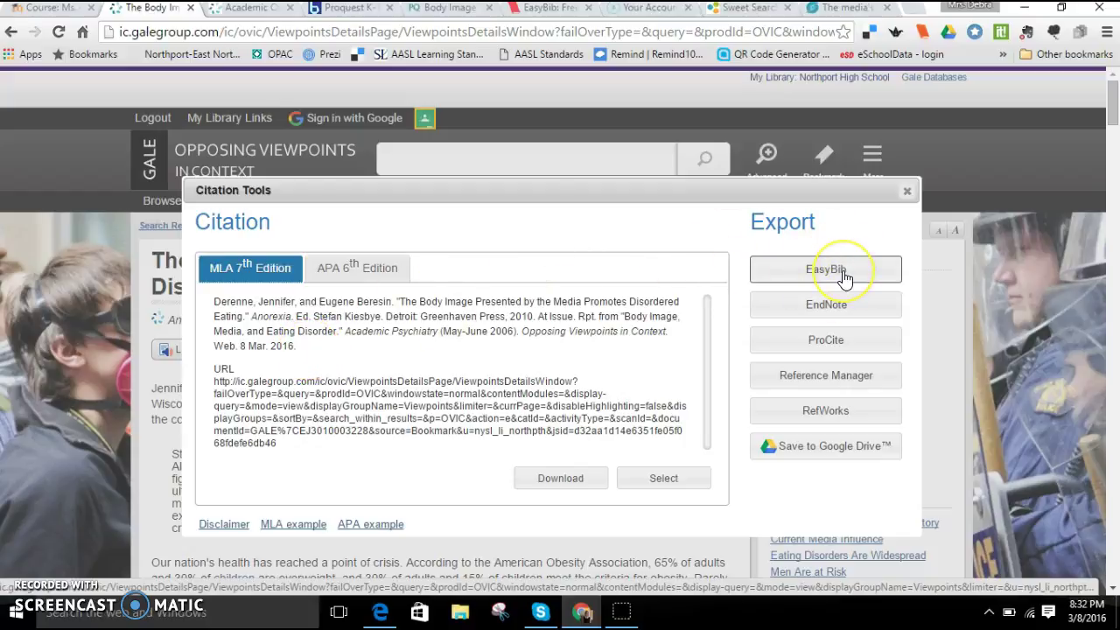
pyautogui.click(802, 265)
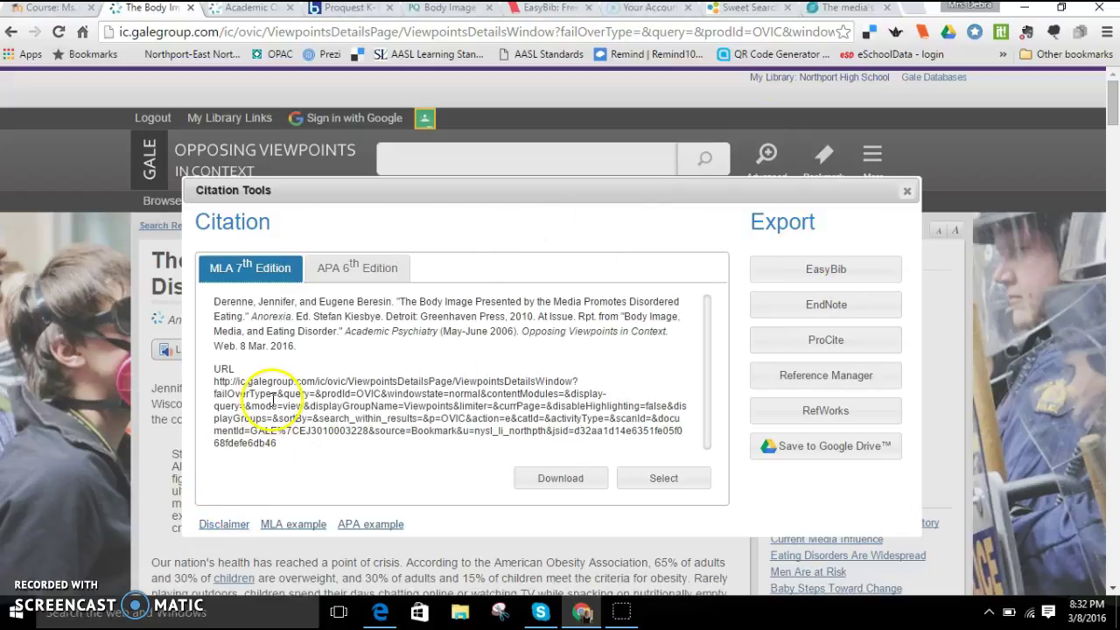
pyautogui.moveTo(295, 345); pyautogui.dragTo(203, 308)
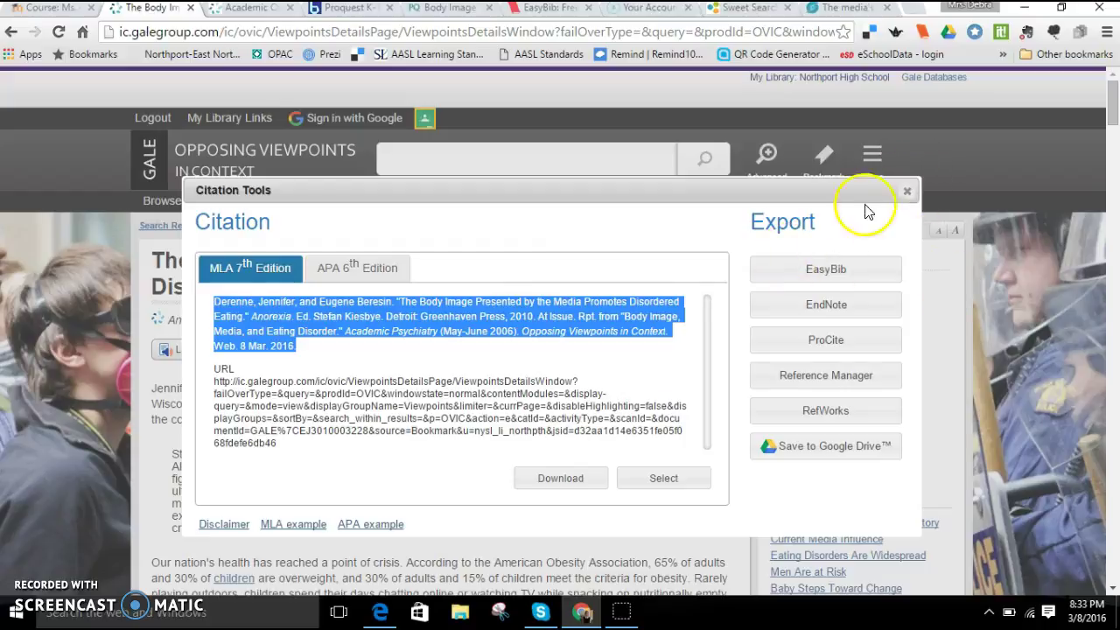
pyautogui.click(907, 191)
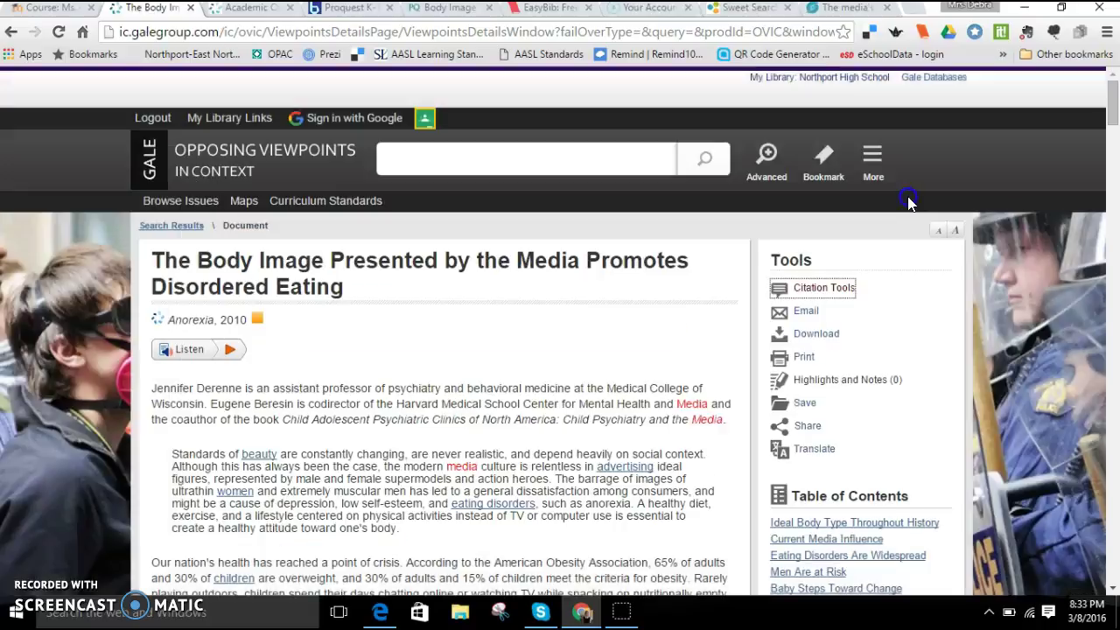
# Add the copied Opposing Viewpoints citation to the EasyBib bibliography as a pasted database citation and check it in the list.
pyautogui.click(525, 9)
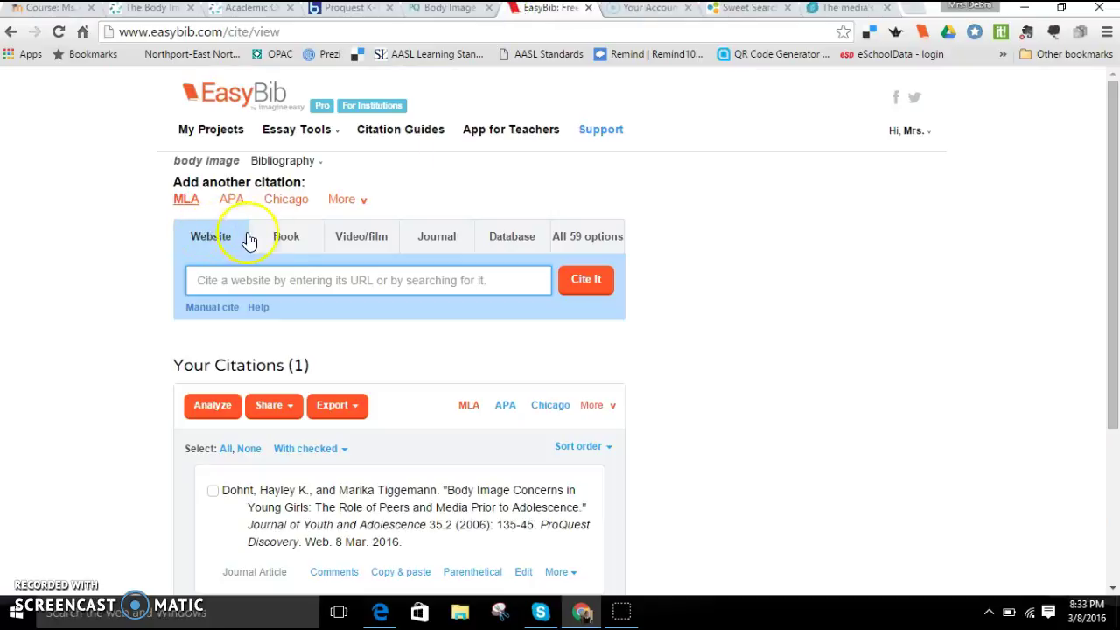
pyautogui.click(518, 238)
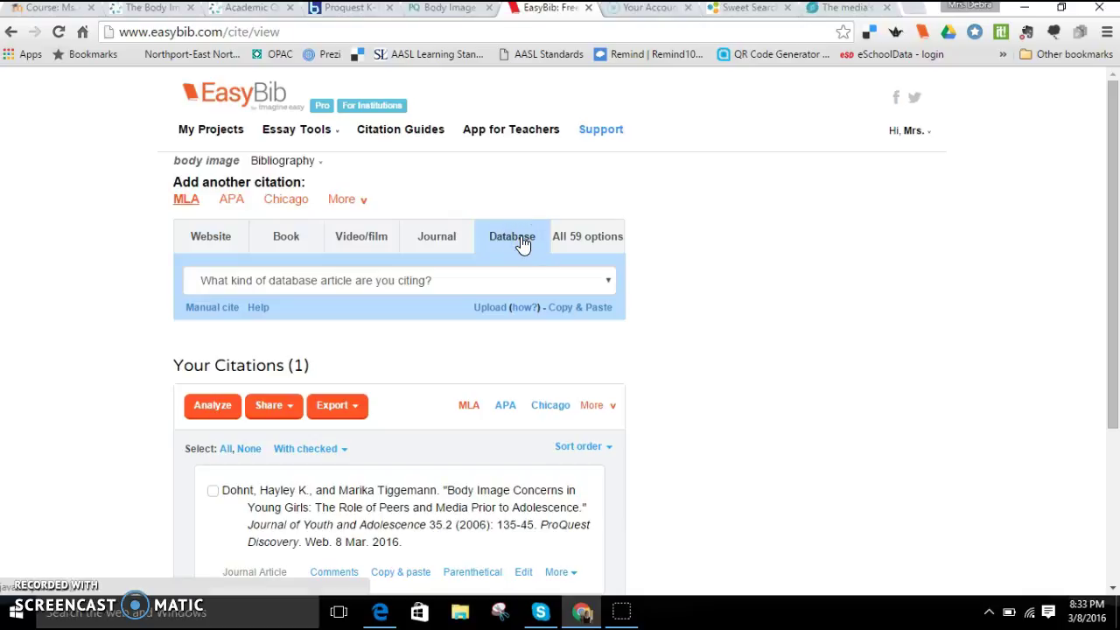
pyautogui.click(588, 309)
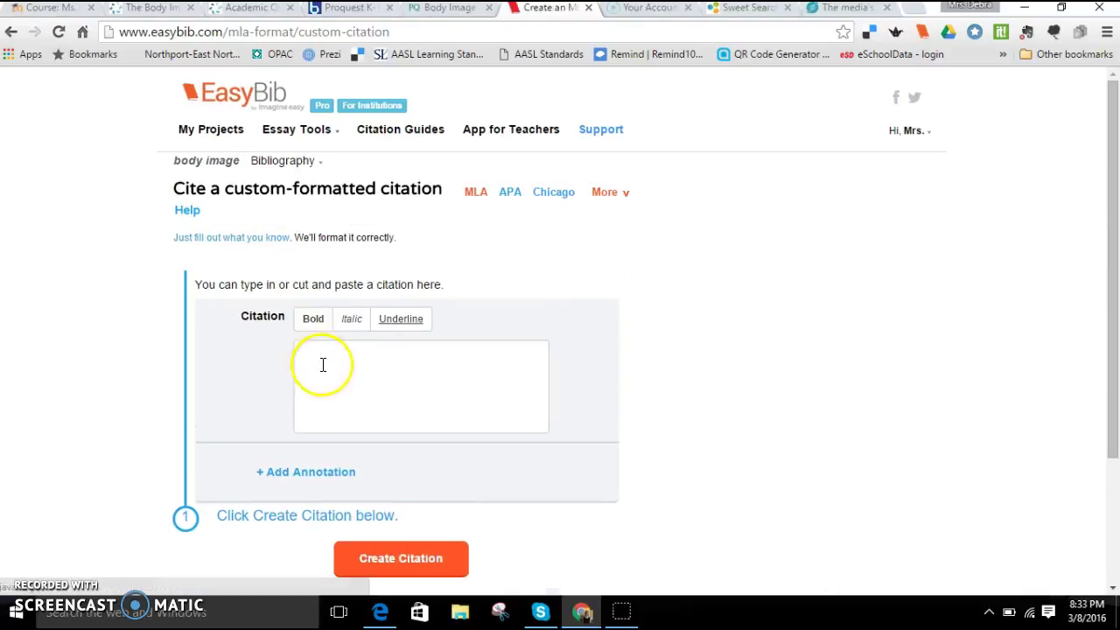
pyautogui.click(326, 369)
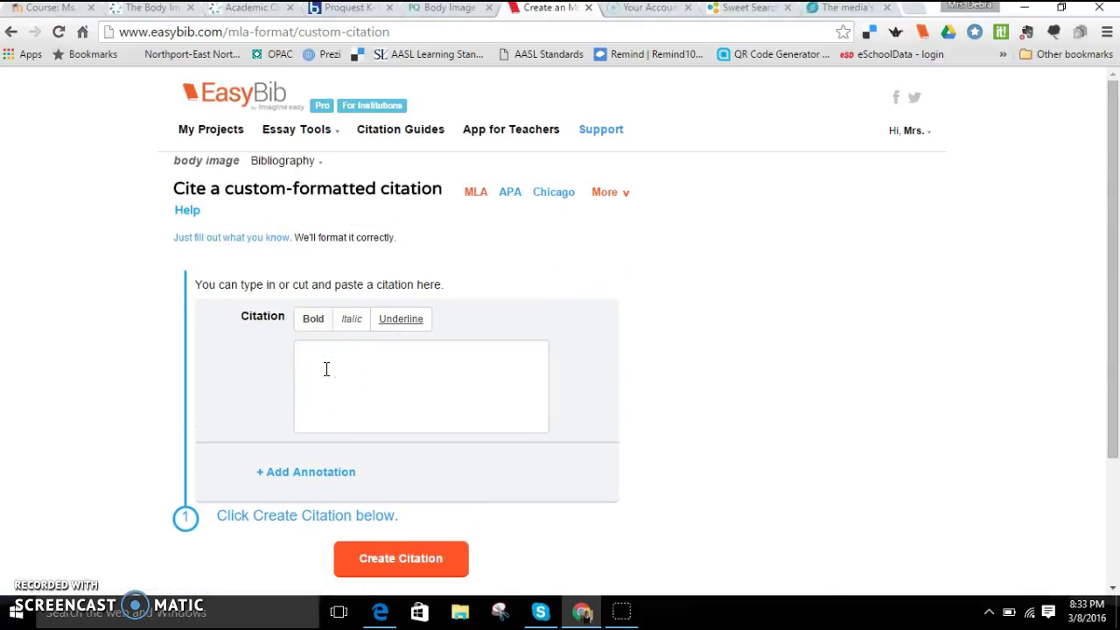
pyautogui.hotkey('ctrl', 'v')
pyautogui.click(376, 553)
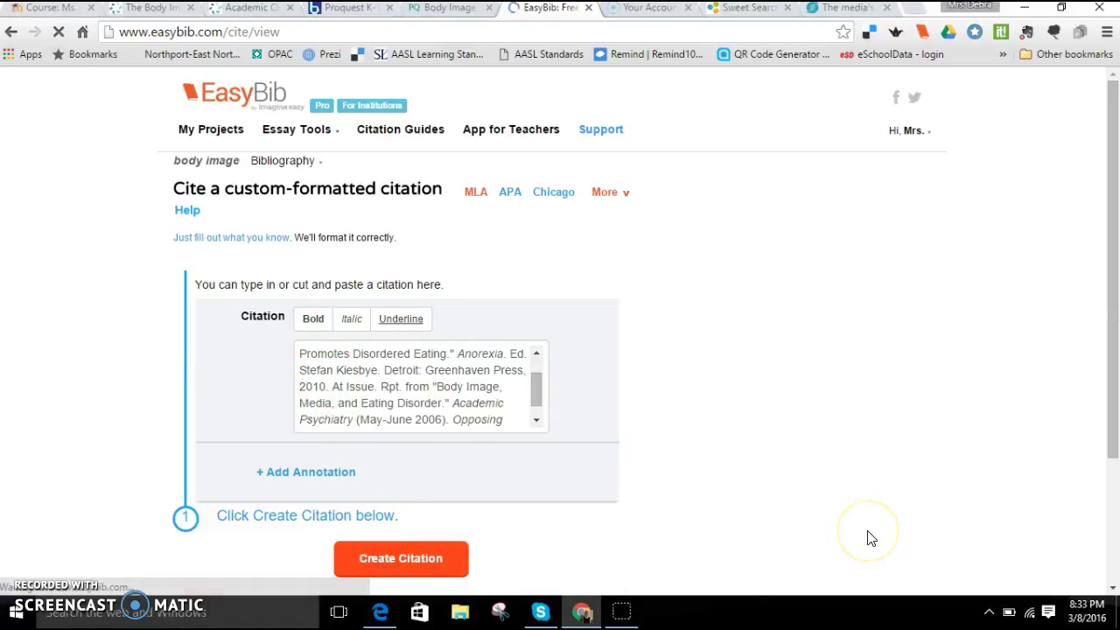
pyautogui.scroll(-2, 491, 477)
pyautogui.scroll(-3, 491, 477)
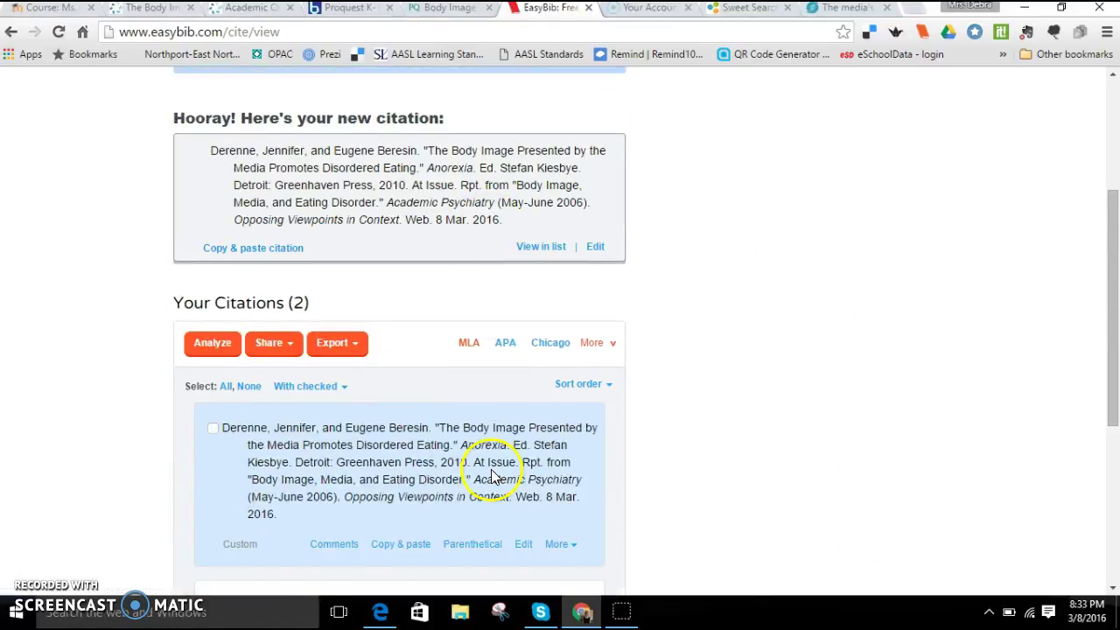
pyautogui.scroll(5, 487, 475)
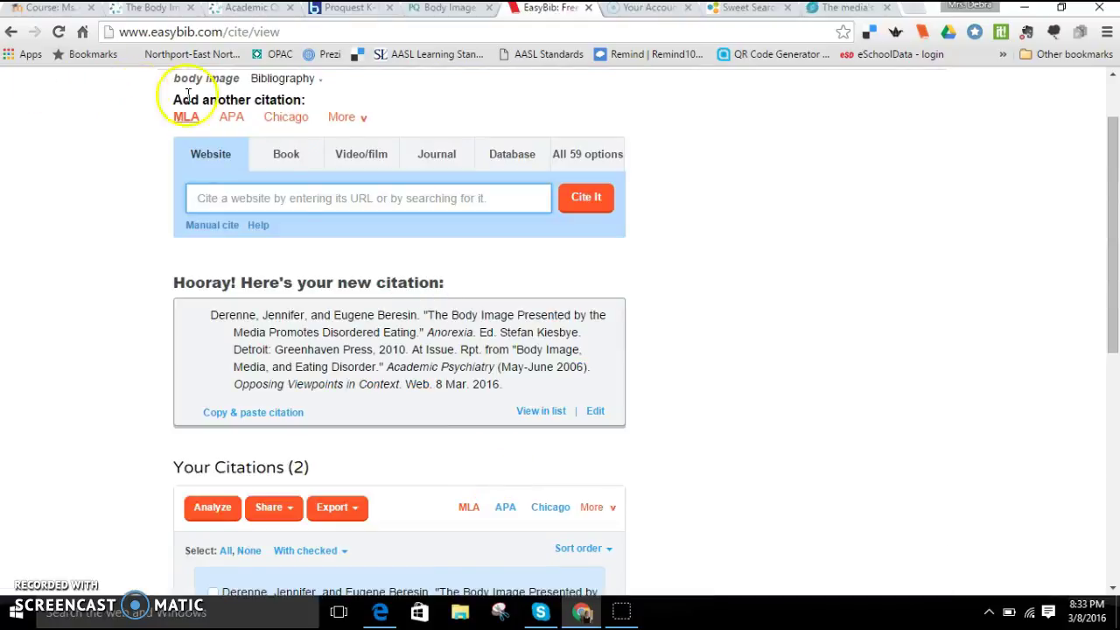
pyautogui.scroll(1, 188, 70)
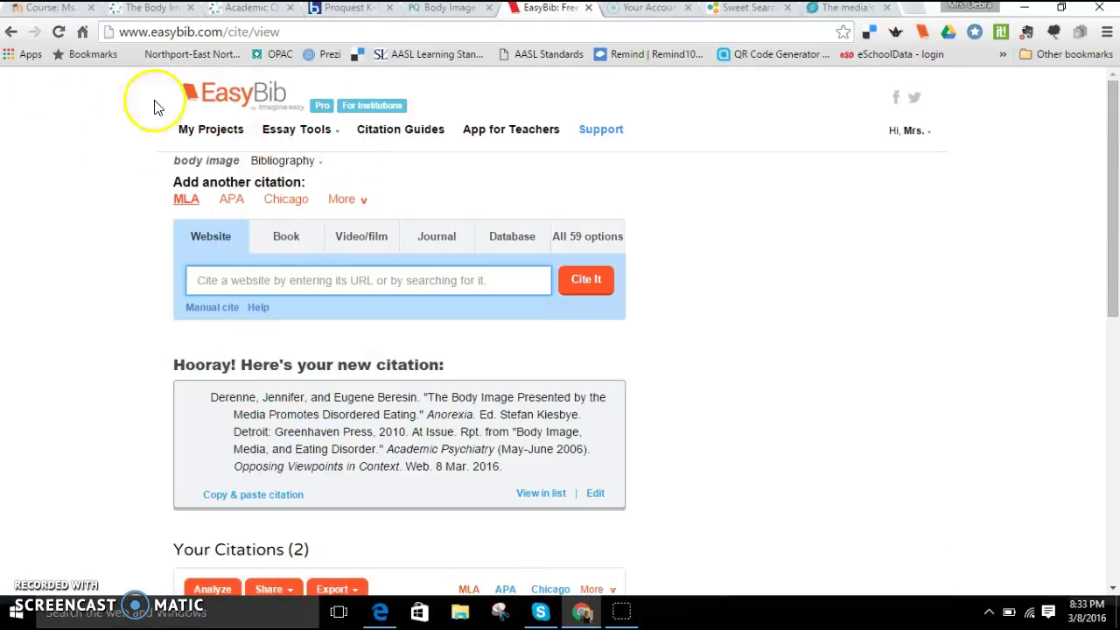
# Copy the web address of the Student Science article "The media's dangerous influence on body image" and cite it as a website in EasyBib.
pyautogui.click(853, 9)
pyautogui.click(631, 188)
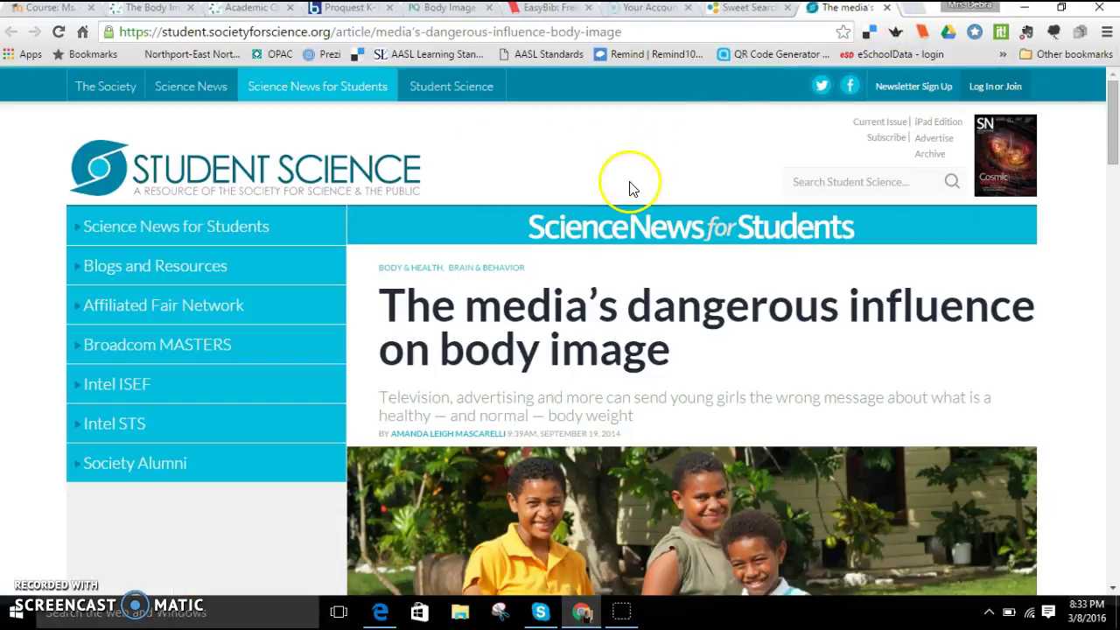
pyautogui.click(643, 30)
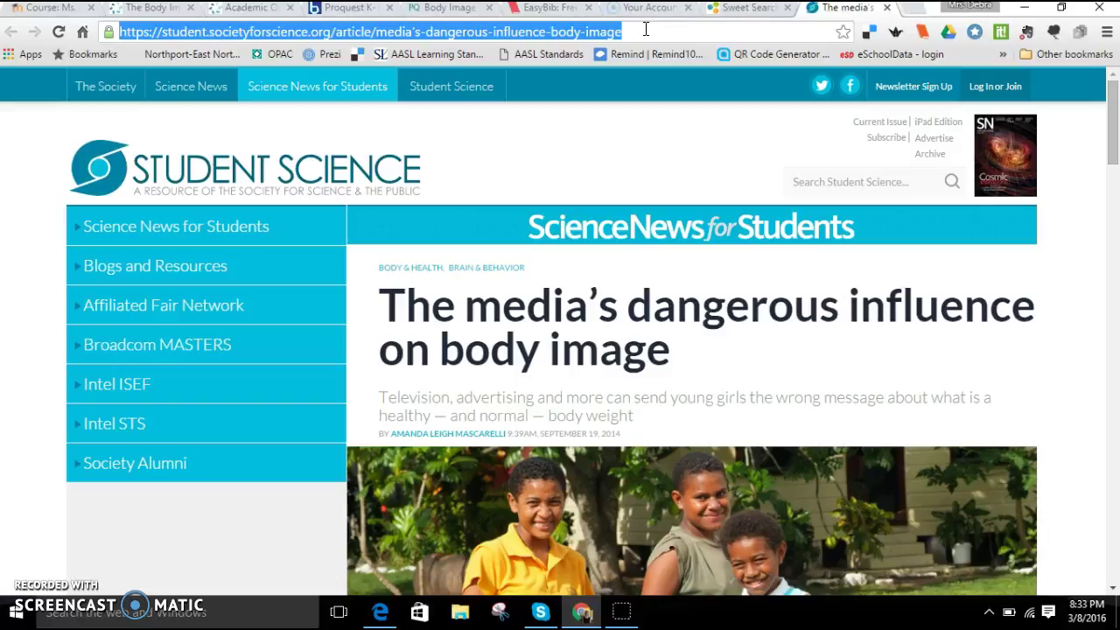
pyautogui.click(536, 10)
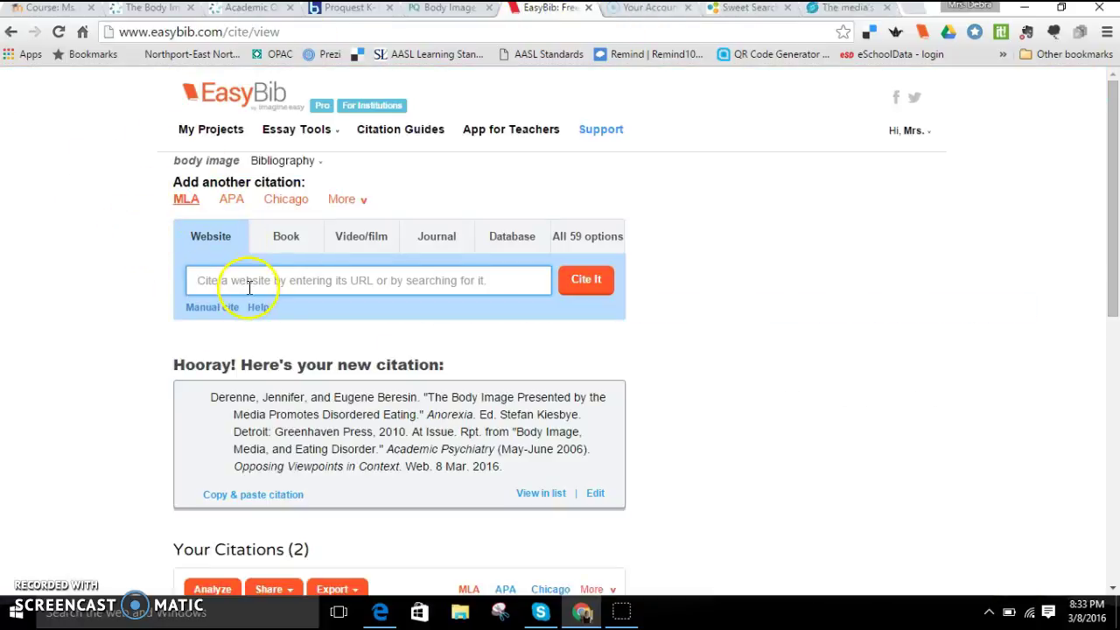
pyautogui.hotkey('ctrl', 'v')
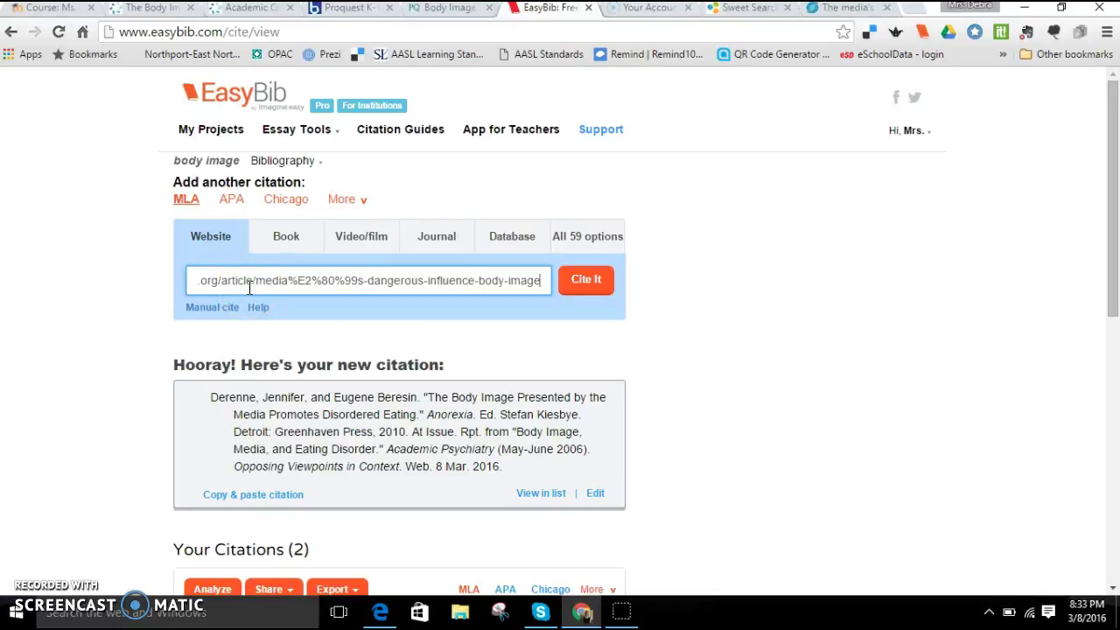
pyautogui.click(567, 289)
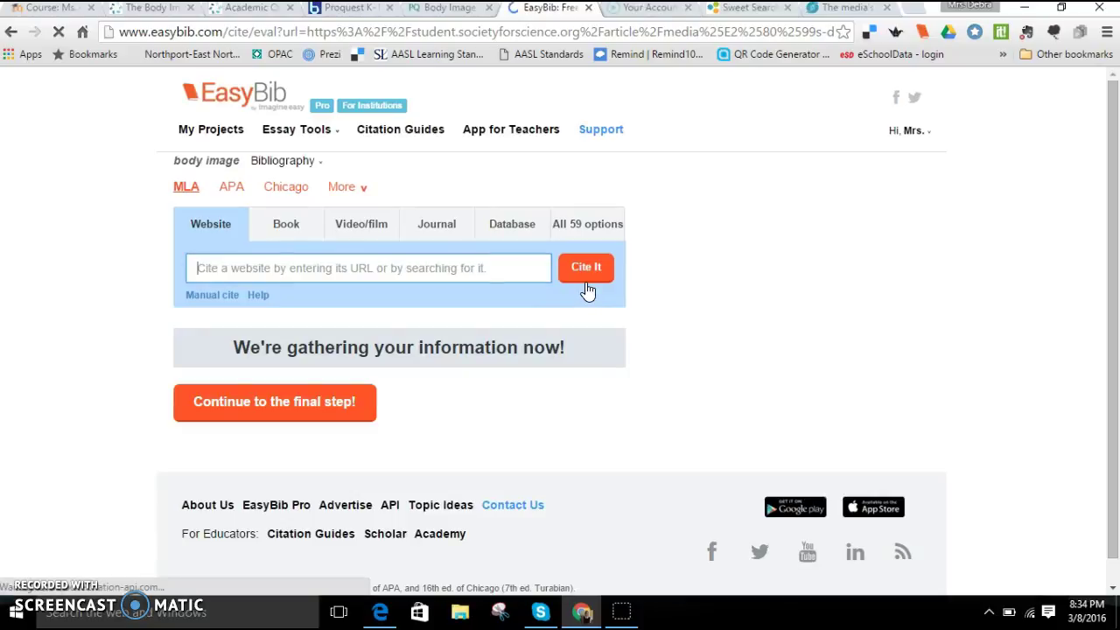
pyautogui.scroll(-2, 746, 368)
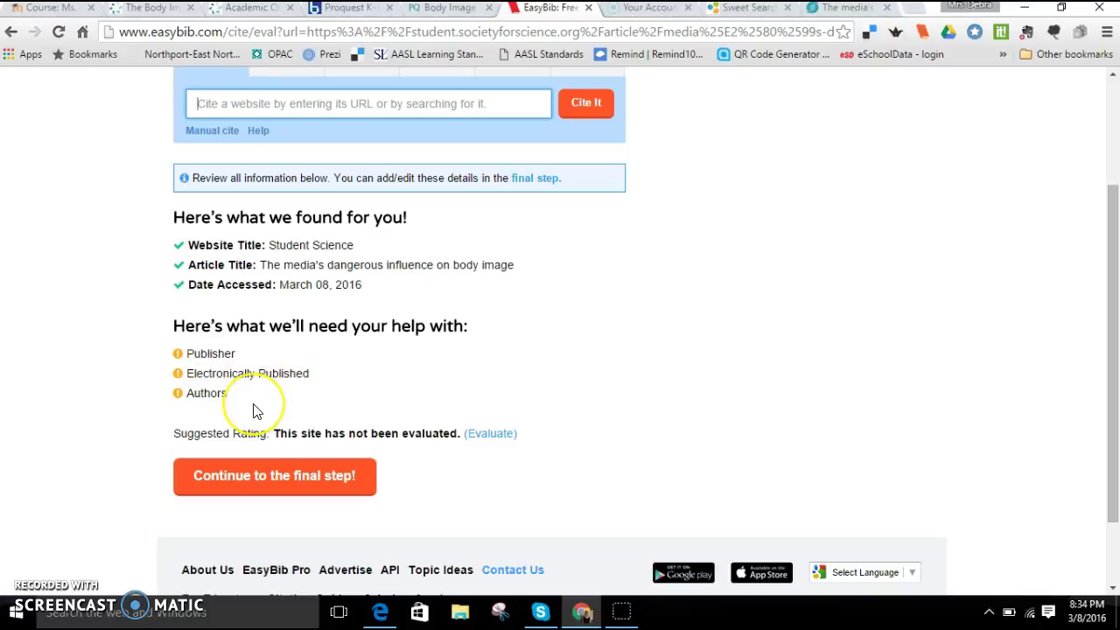
pyautogui.click(185, 479)
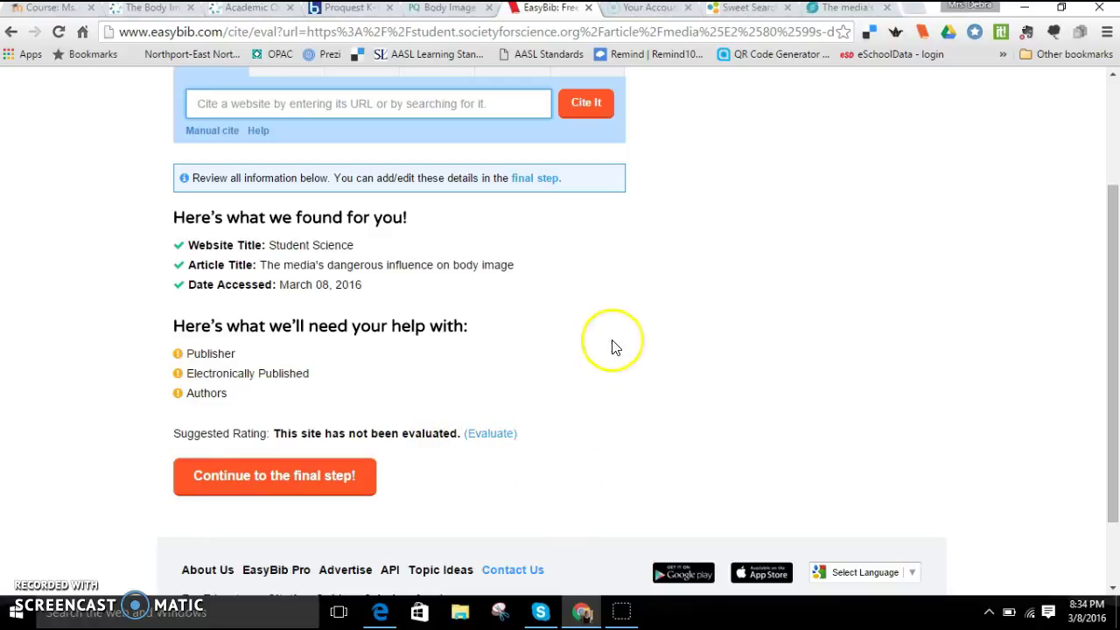
# Open EasyBib's website evaluation guidelines, read the criteria from Author to Credible, and close them.
pyautogui.click(491, 434)
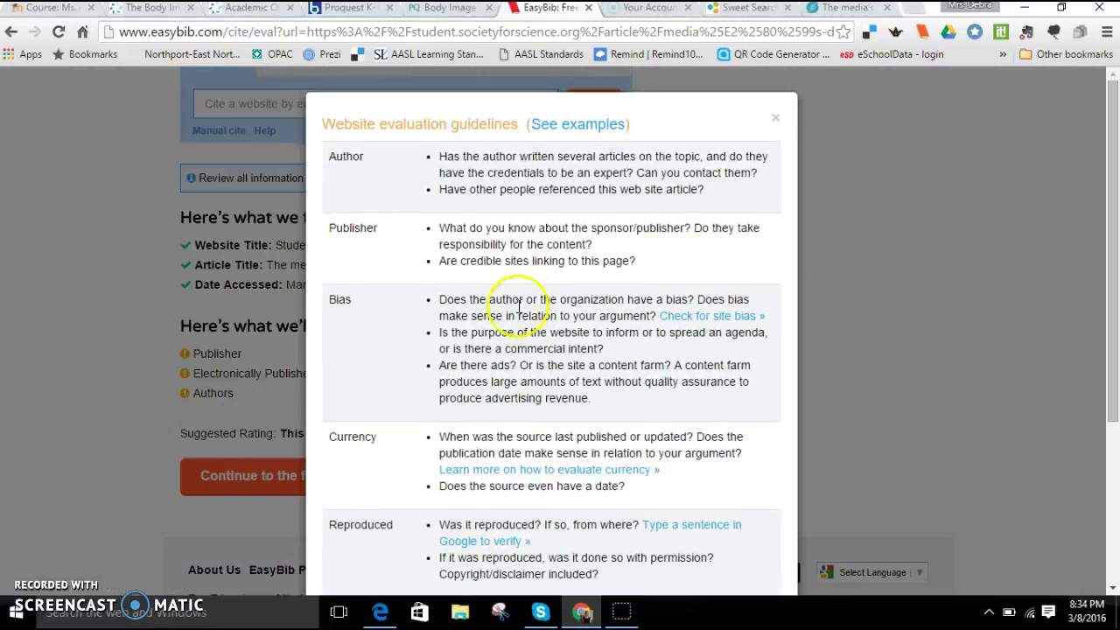
pyautogui.scroll(-3, 512, 289)
pyautogui.scroll(3, 523, 298)
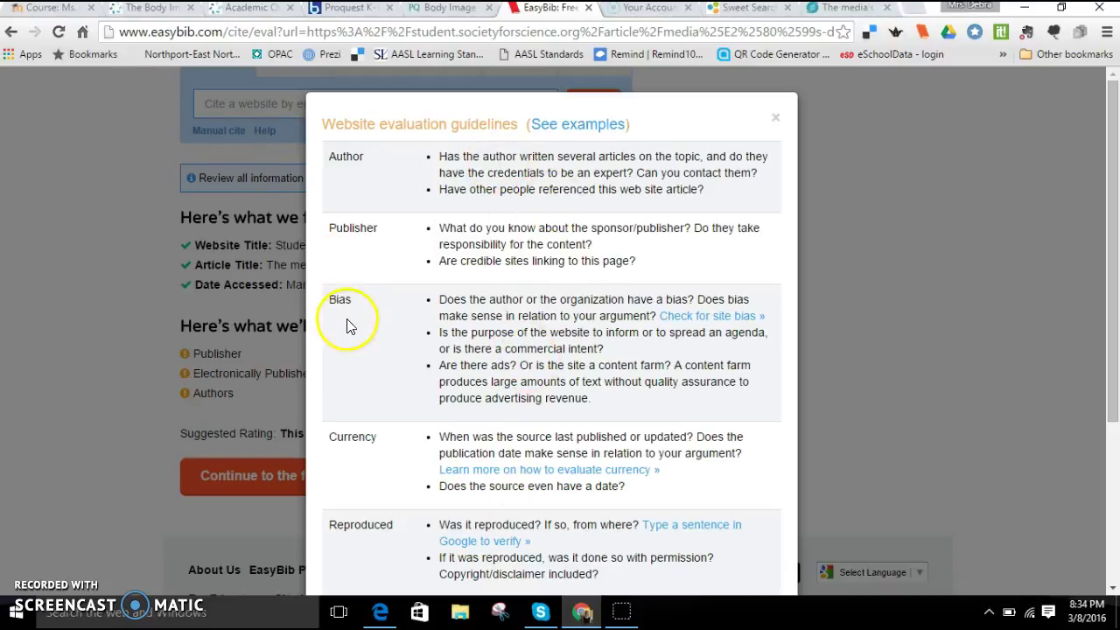
pyautogui.scroll(-1, 354, 438)
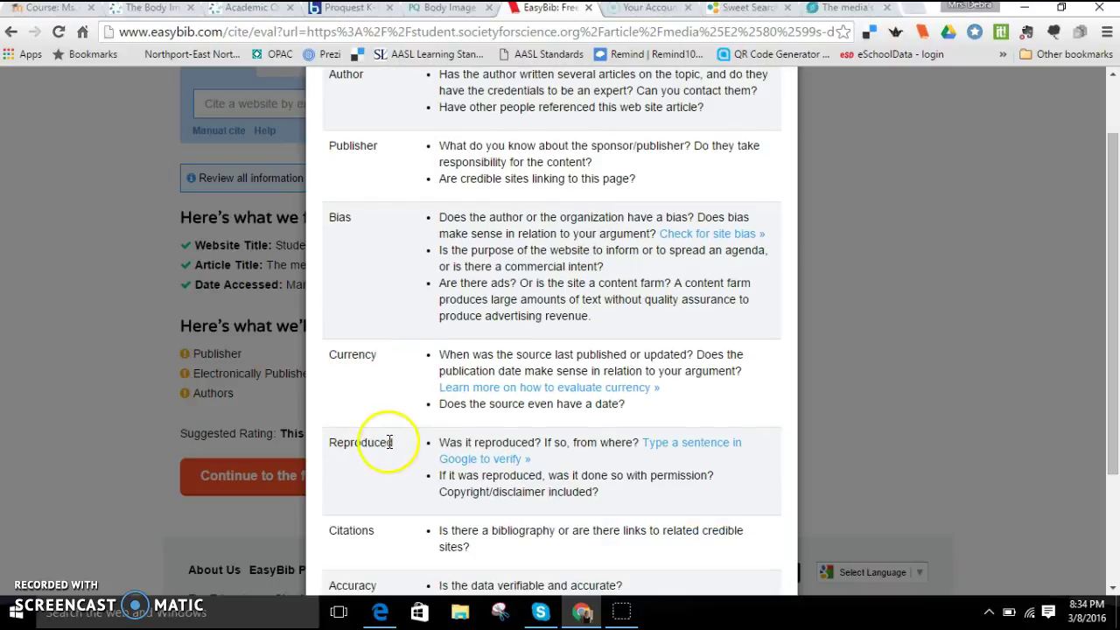
pyautogui.scroll(-1, 726, 469)
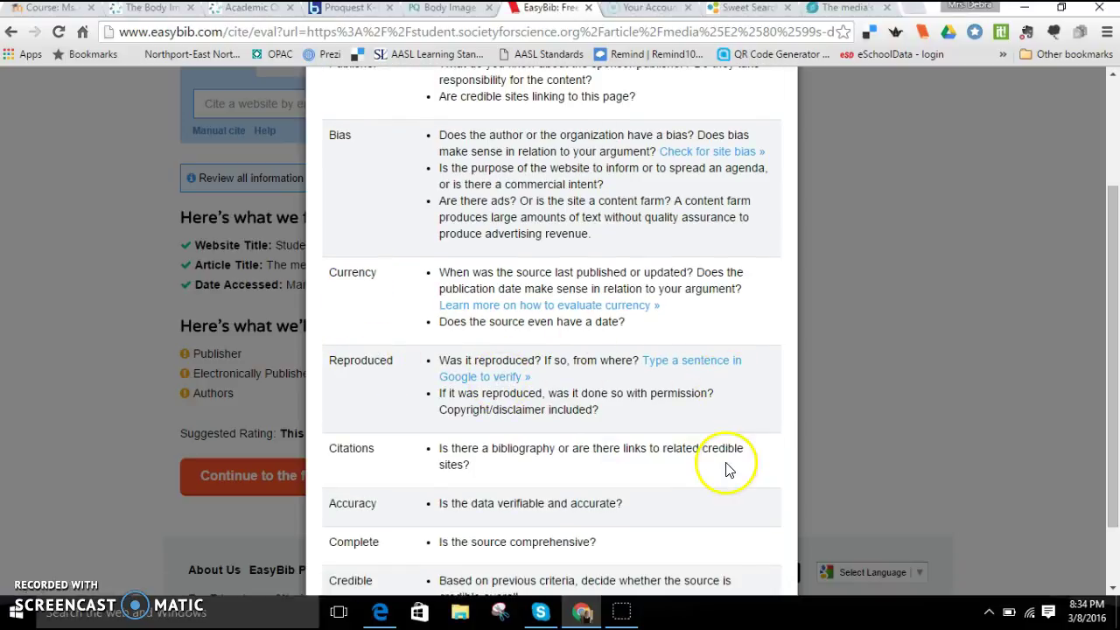
pyautogui.scroll(-1, 713, 470)
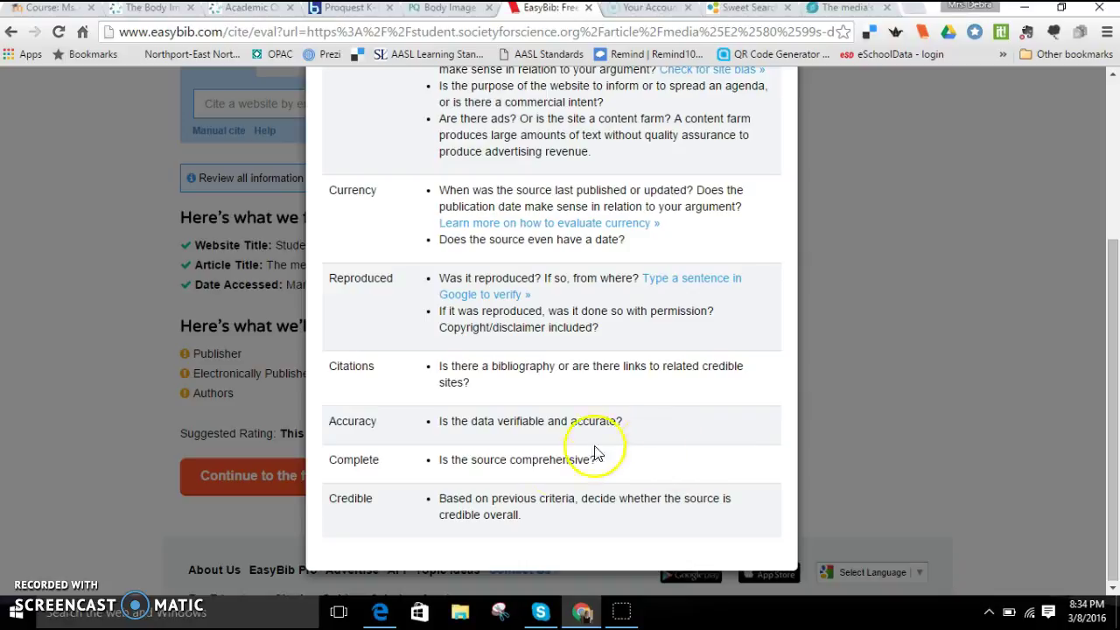
pyautogui.click(966, 408)
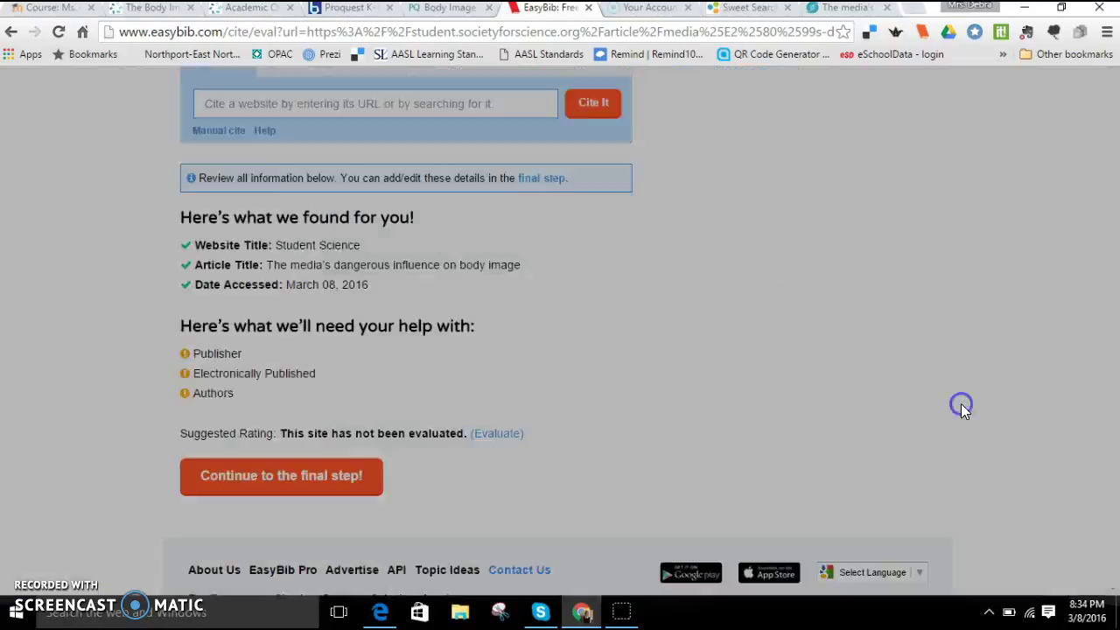
# Copy the publisher name "Society for Science & the Public" from the Student Science page footer and continue to the final step of the EasyBib citation.
pyautogui.click(827, 11)
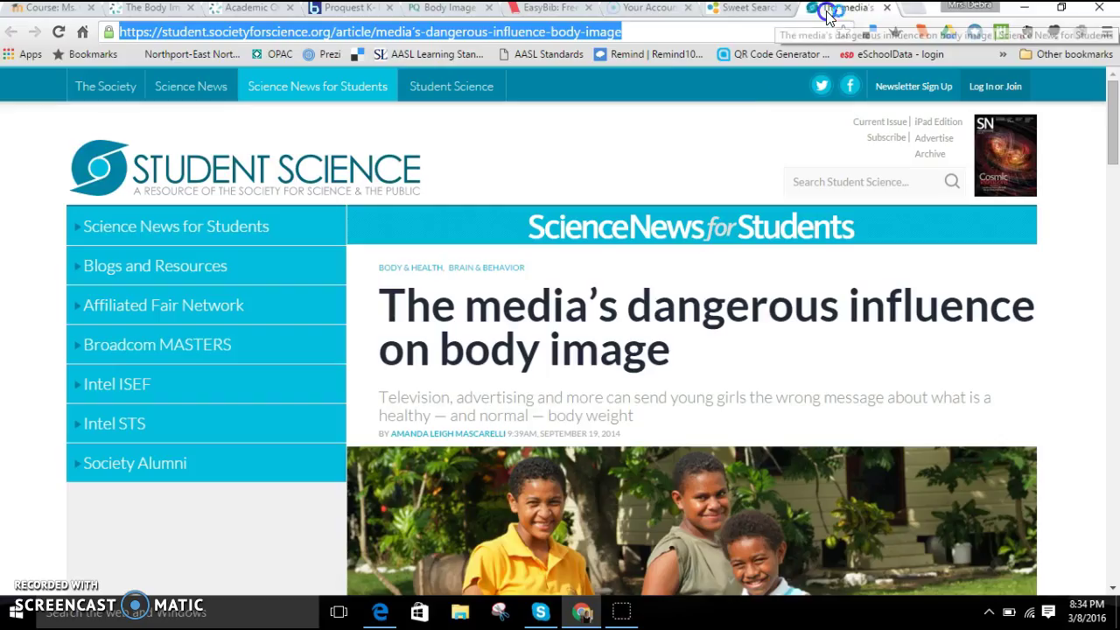
pyautogui.scroll(-5, 561, 411)
pyautogui.scroll(-20, 561, 412)
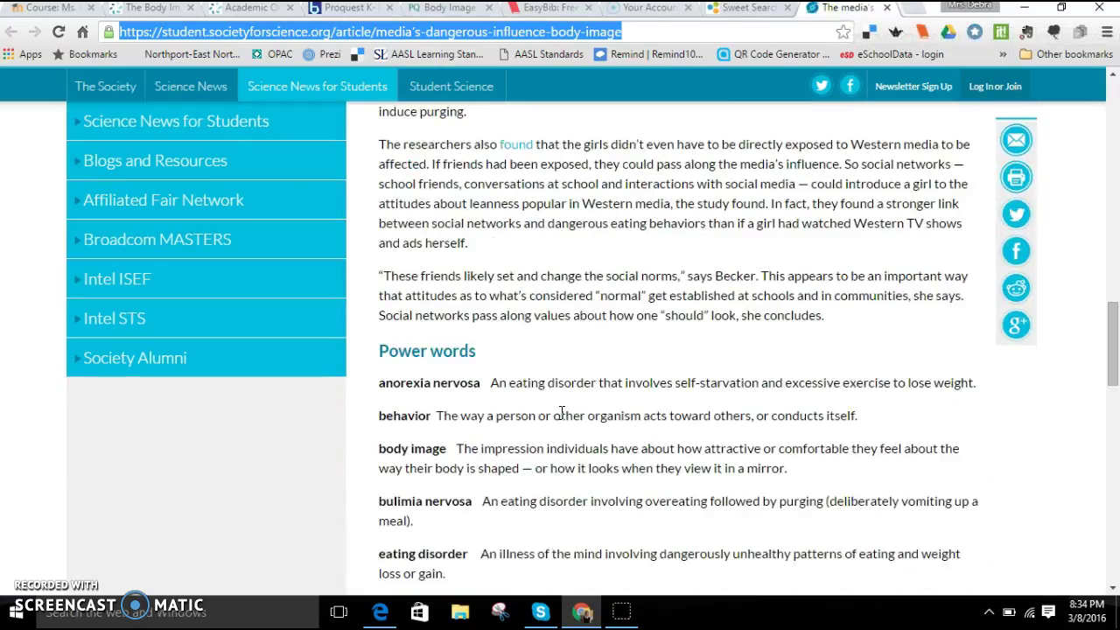
pyautogui.scroll(-10, 563, 423)
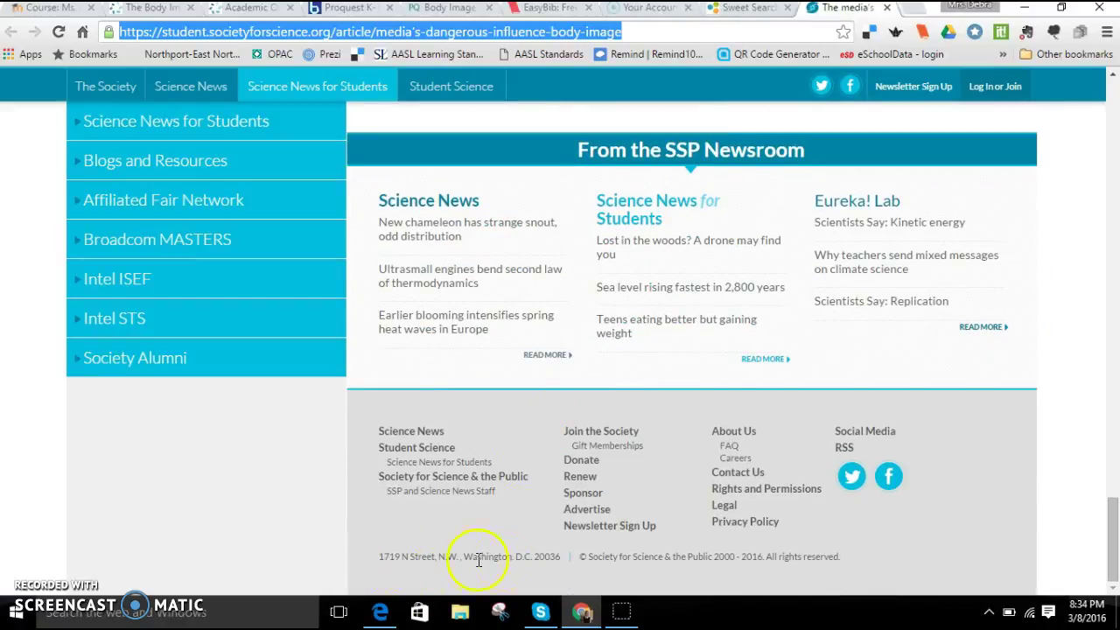
pyautogui.click(593, 555)
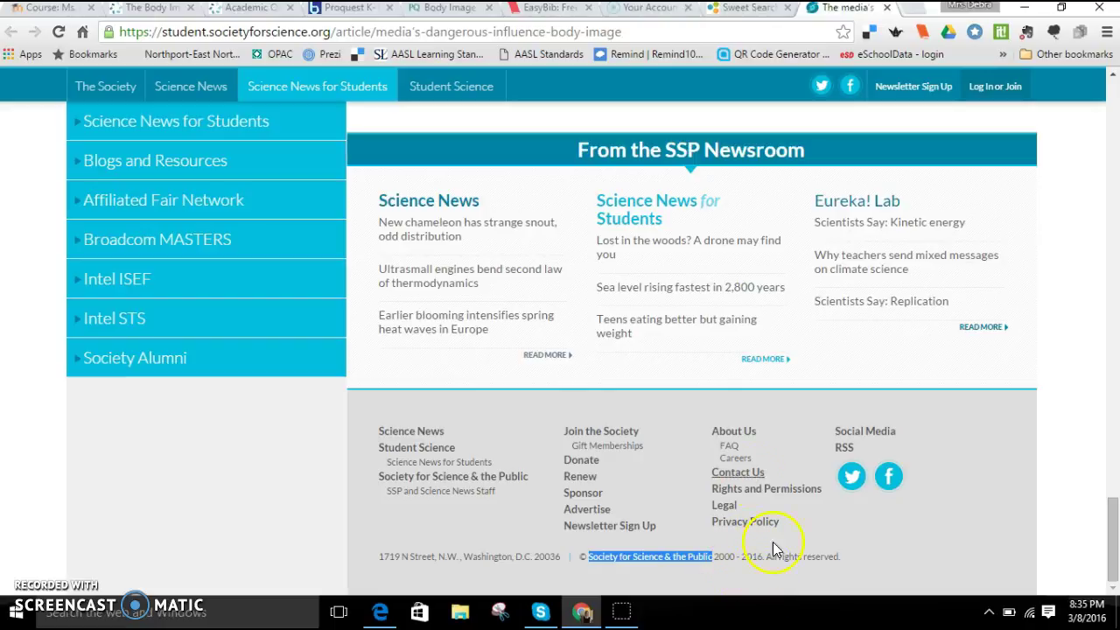
pyautogui.click(523, 11)
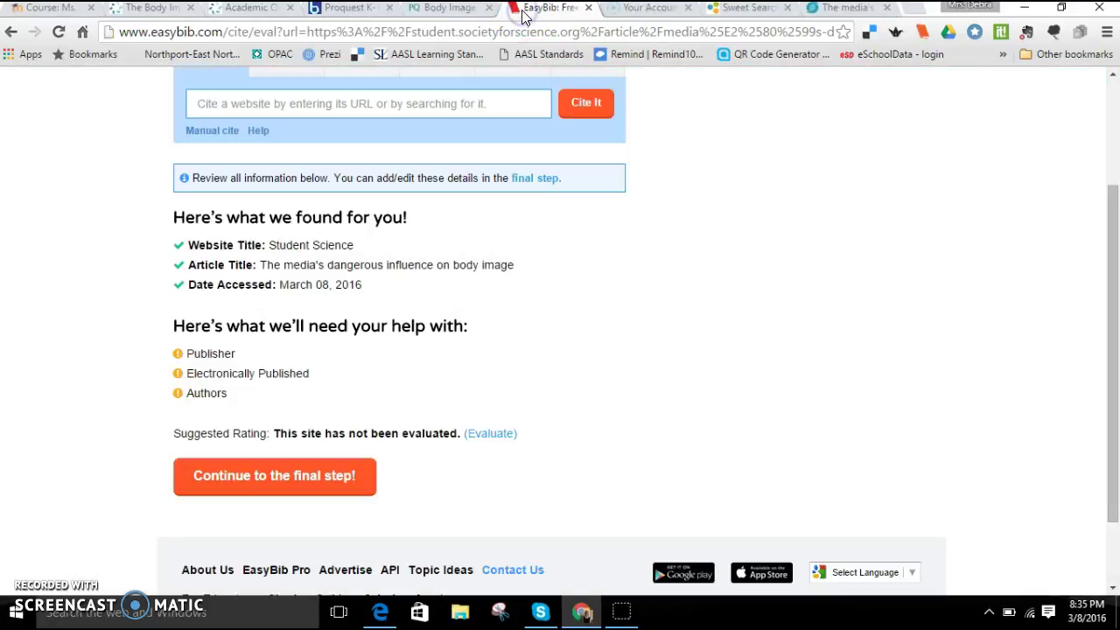
pyautogui.click(326, 477)
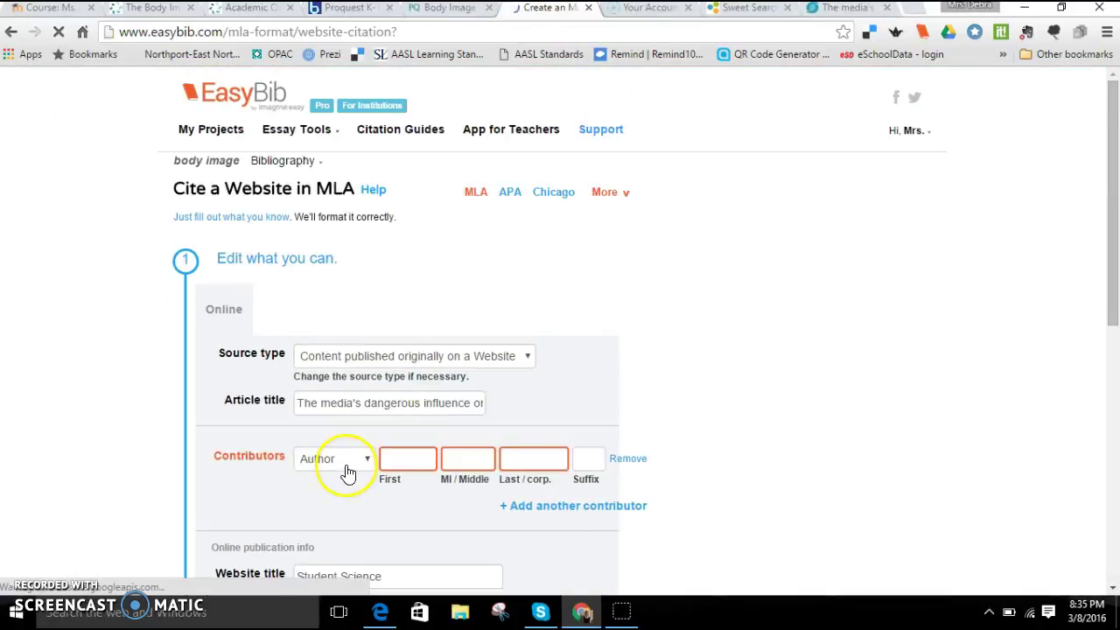
# Enter "Society for Science & the Public" as the publisher/sponsor in the website citation form.
pyautogui.scroll(-4, 350, 467)
pyautogui.click(326, 284)
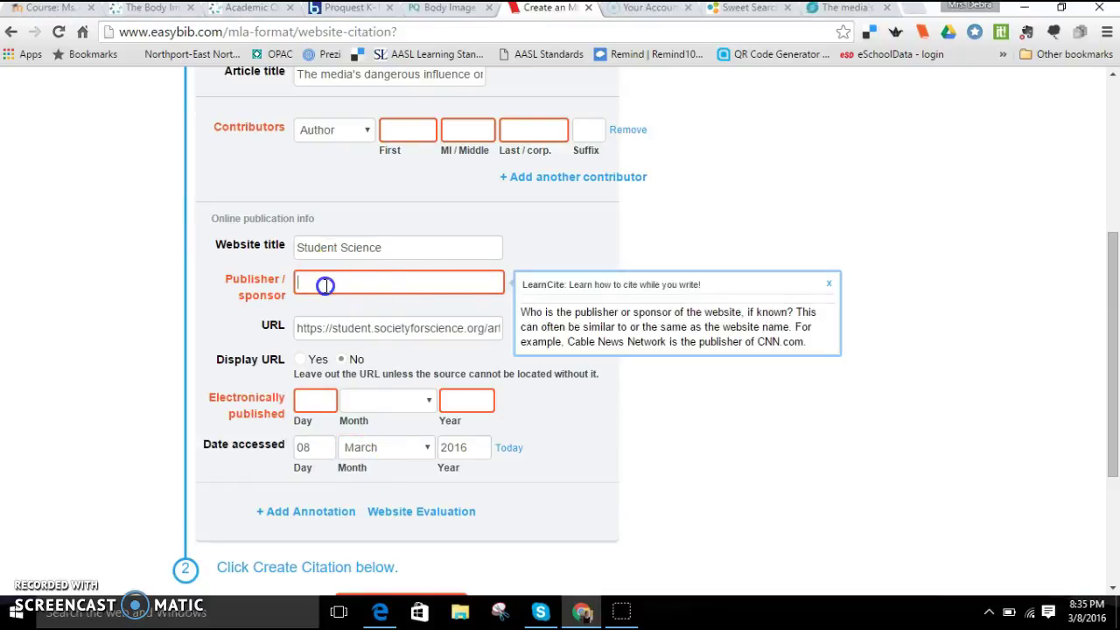
pyautogui.write('Society for Science & the Public')
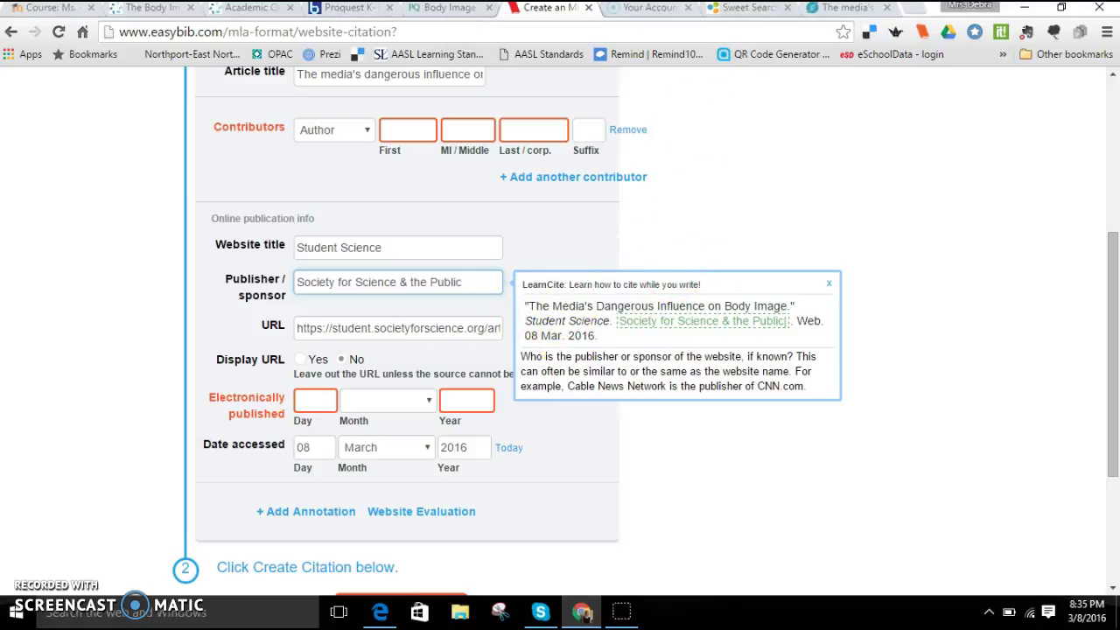
# Look up the byline of the Student Science article and enter the author's first, middle and last name as contributor in EasyBib.
pyautogui.click(847, 8)
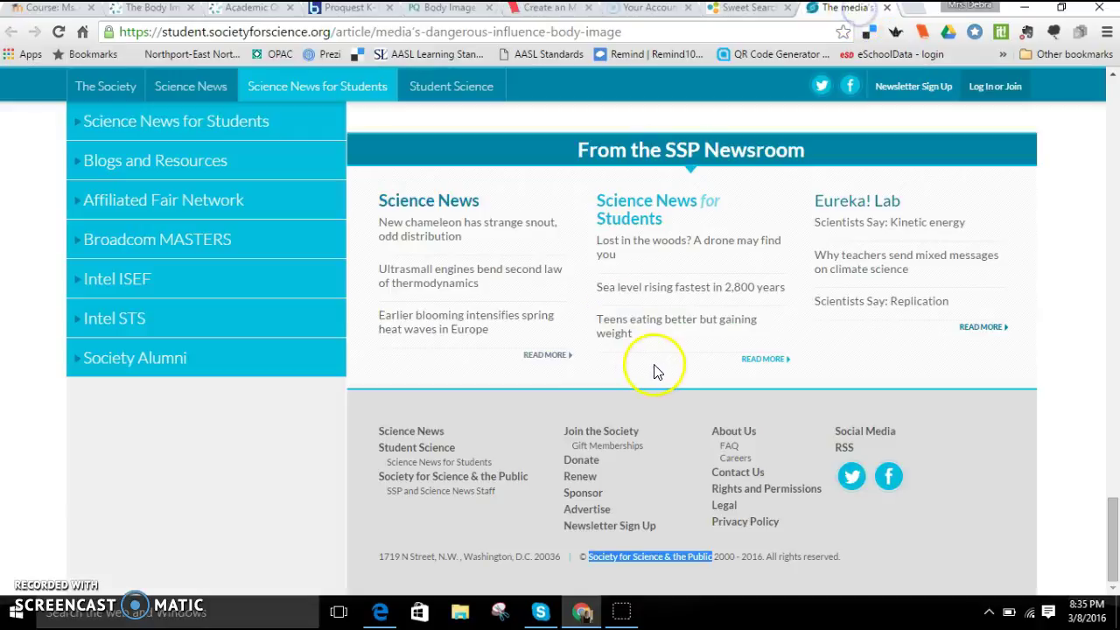
pyautogui.scroll(10, 670, 513)
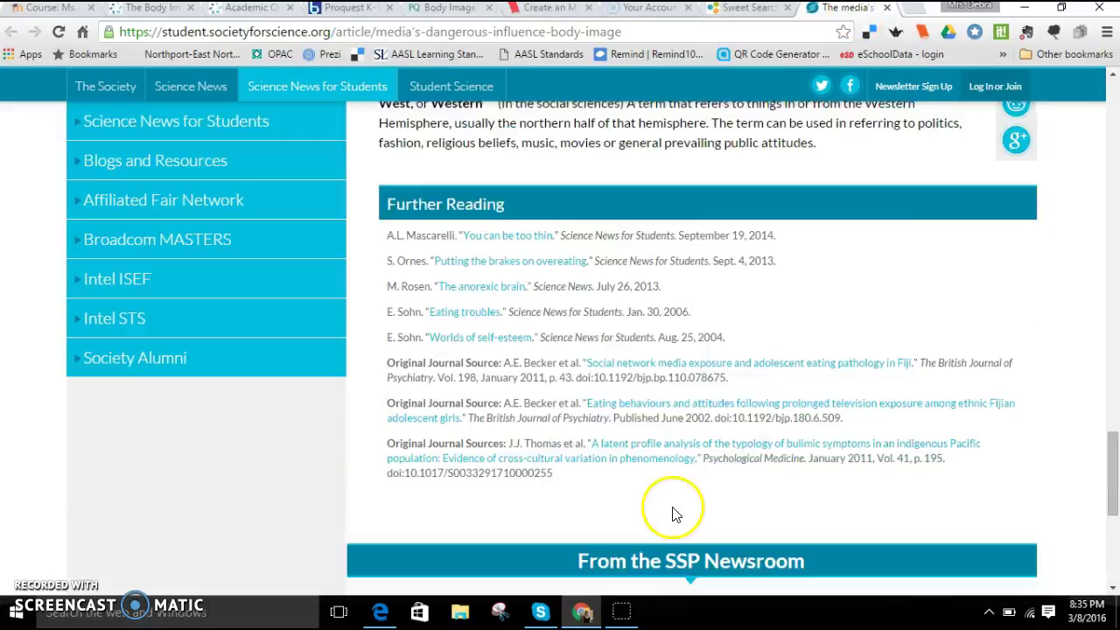
pyautogui.scroll(15, 673, 508)
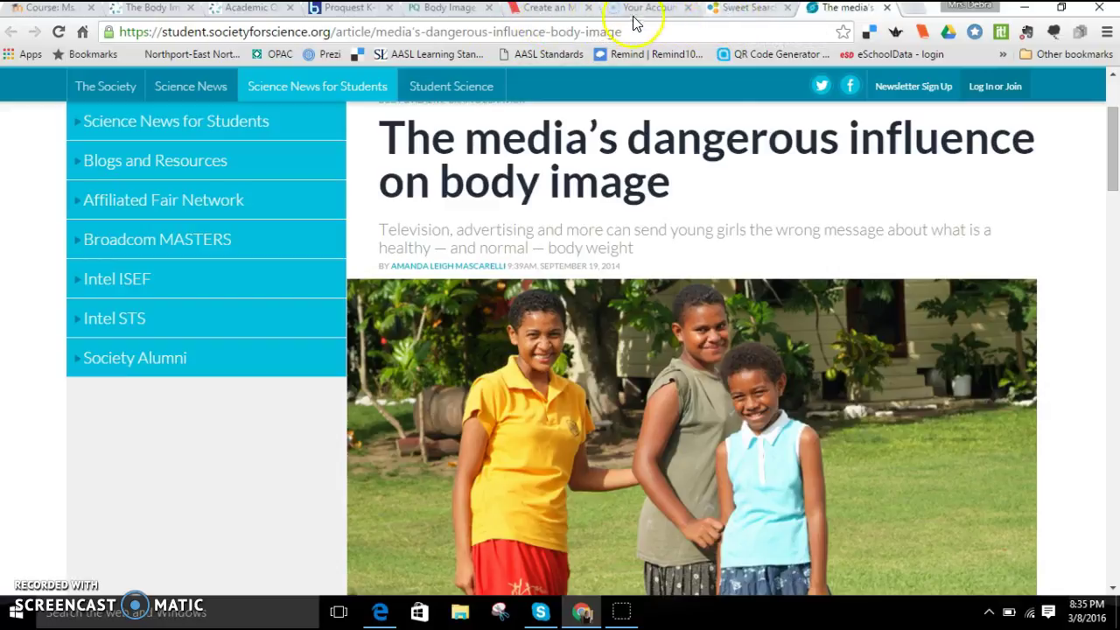
pyautogui.click(565, 13)
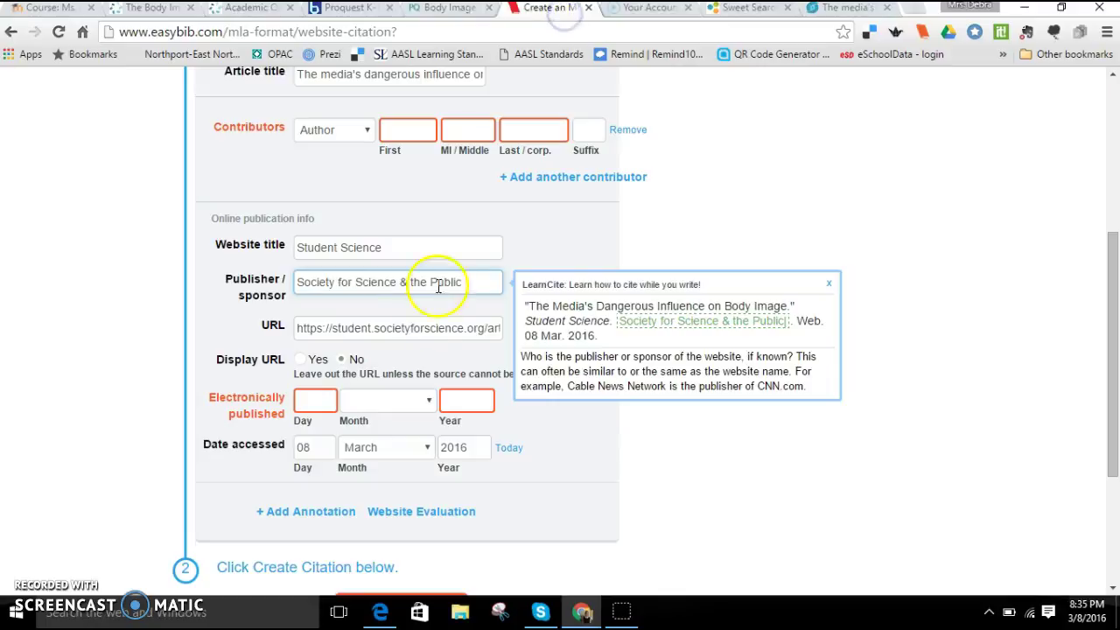
pyautogui.scroll(2, 434, 293)
pyautogui.click(405, 293)
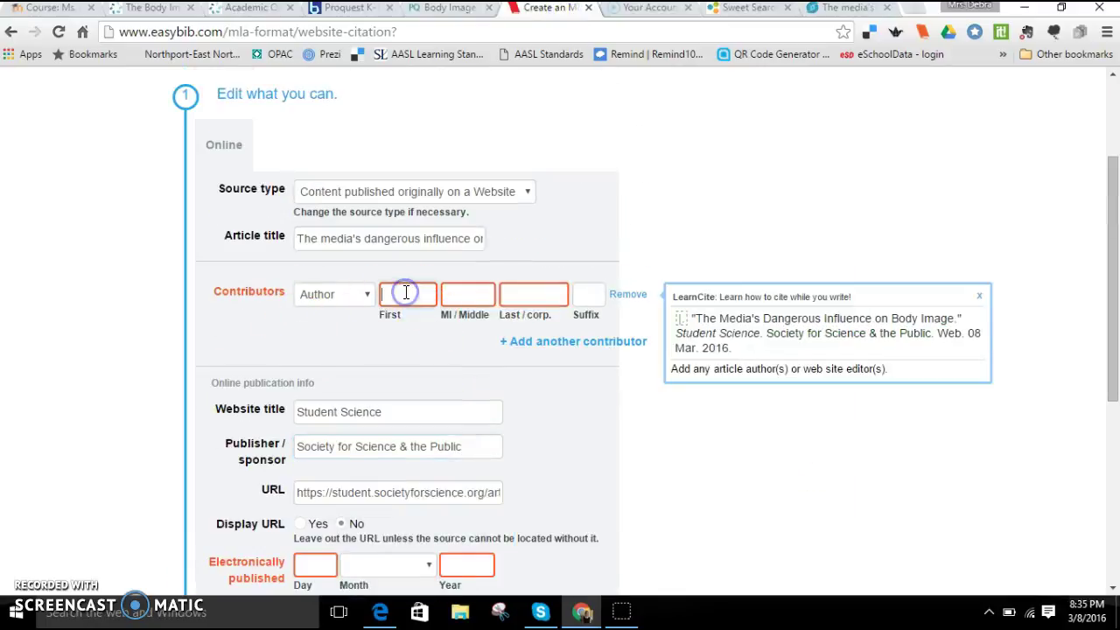
pyautogui.write('Amanda')
pyautogui.click(458, 298)
pyautogui.write('Lee')
pyautogui.click(545, 293)
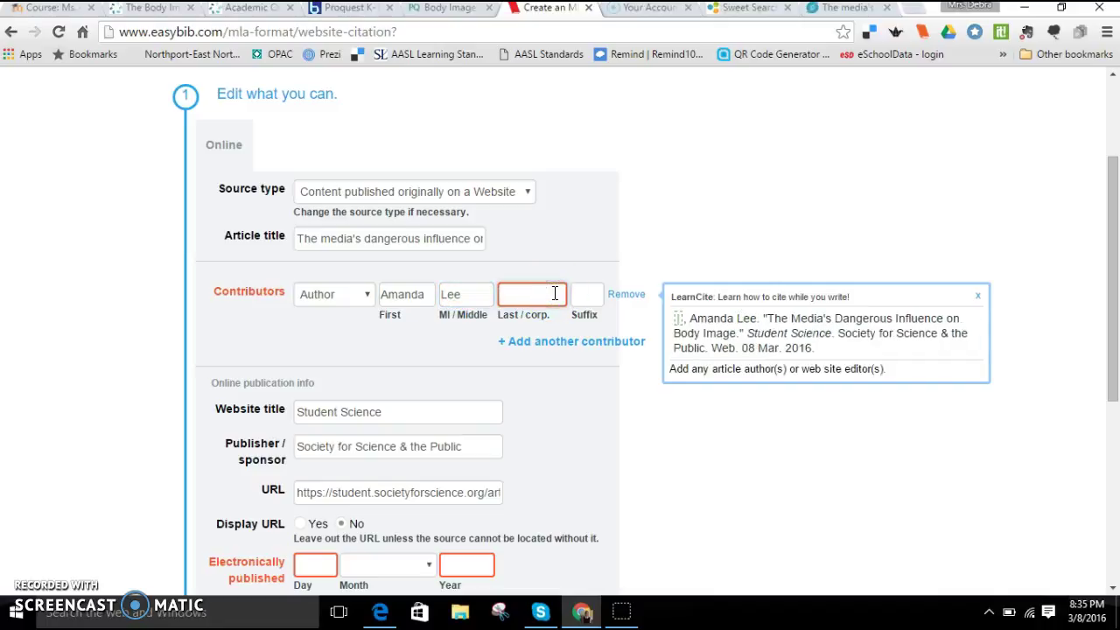
pyautogui.write('Masca')
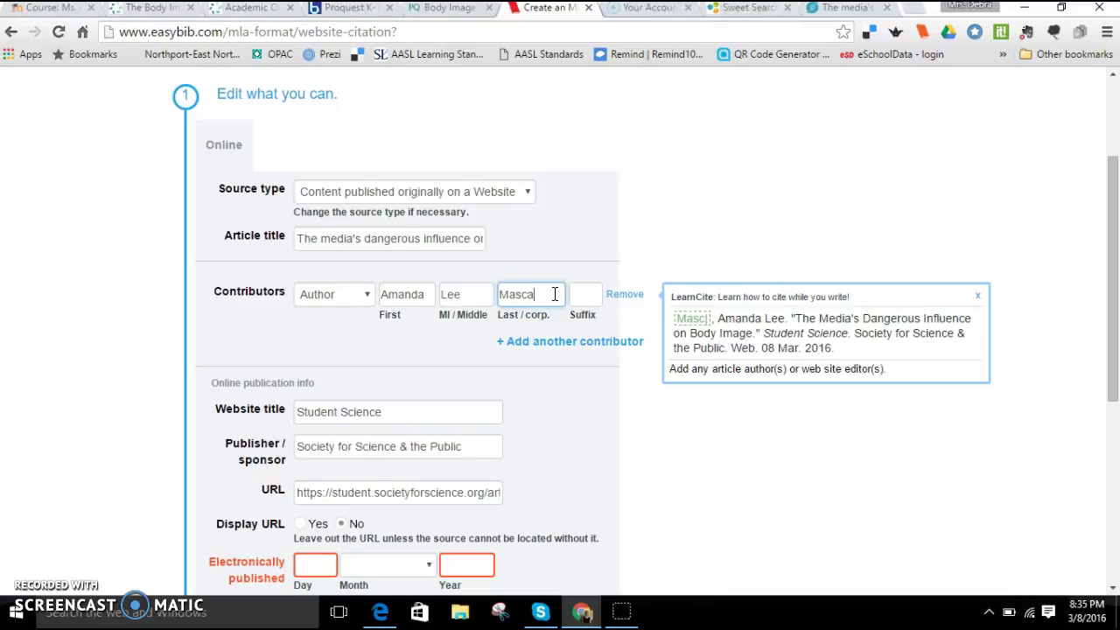
pyautogui.write('relli')
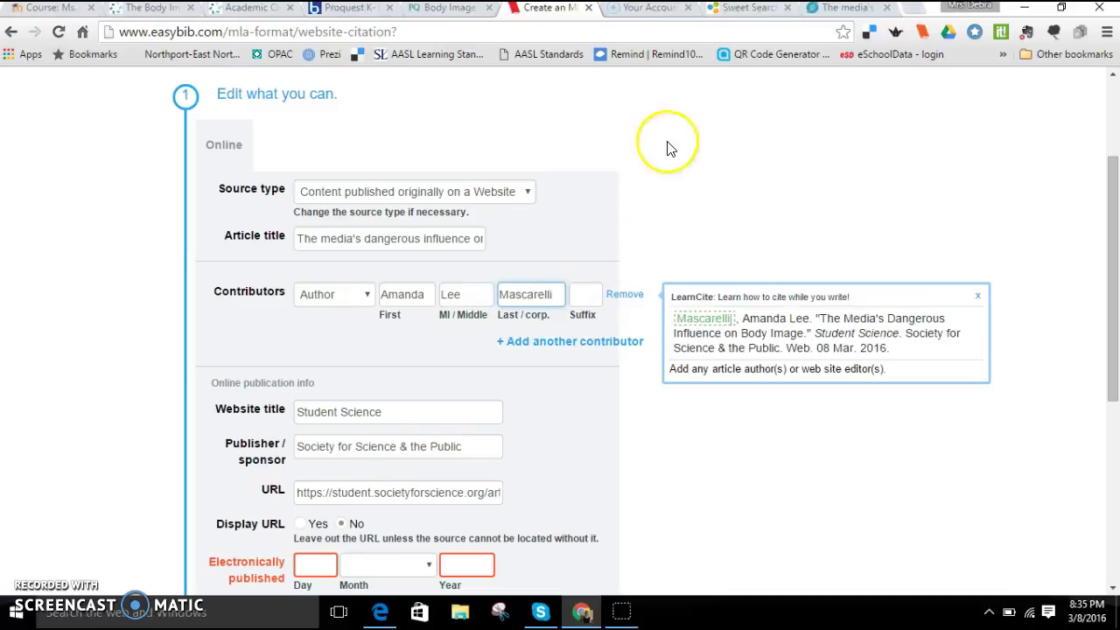
# Check the spelling in the article's byline and correct the author's middle name in the EasyBib form.
pyautogui.click(844, 8)
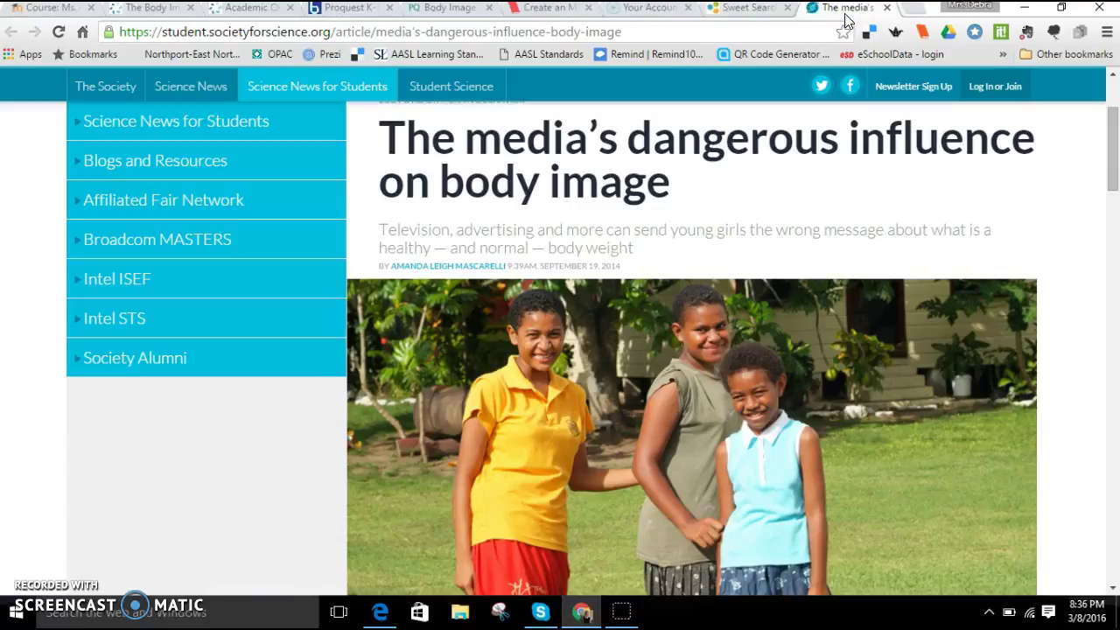
pyautogui.click(530, 10)
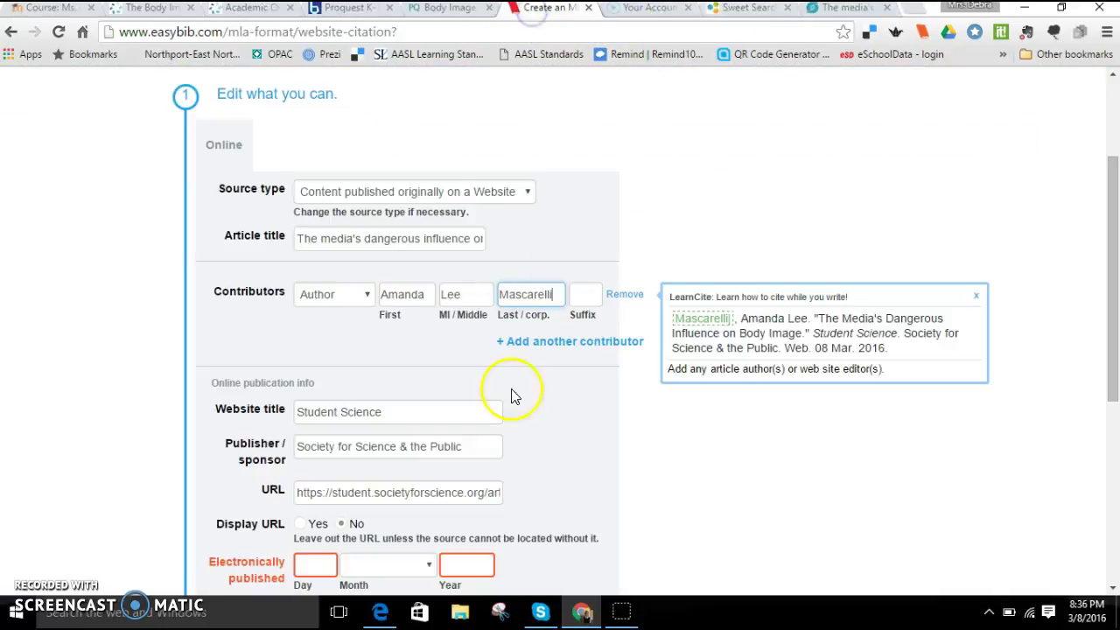
pyautogui.click(483, 292)
pyautogui.press('BackSpace')
pyautogui.write('igh')
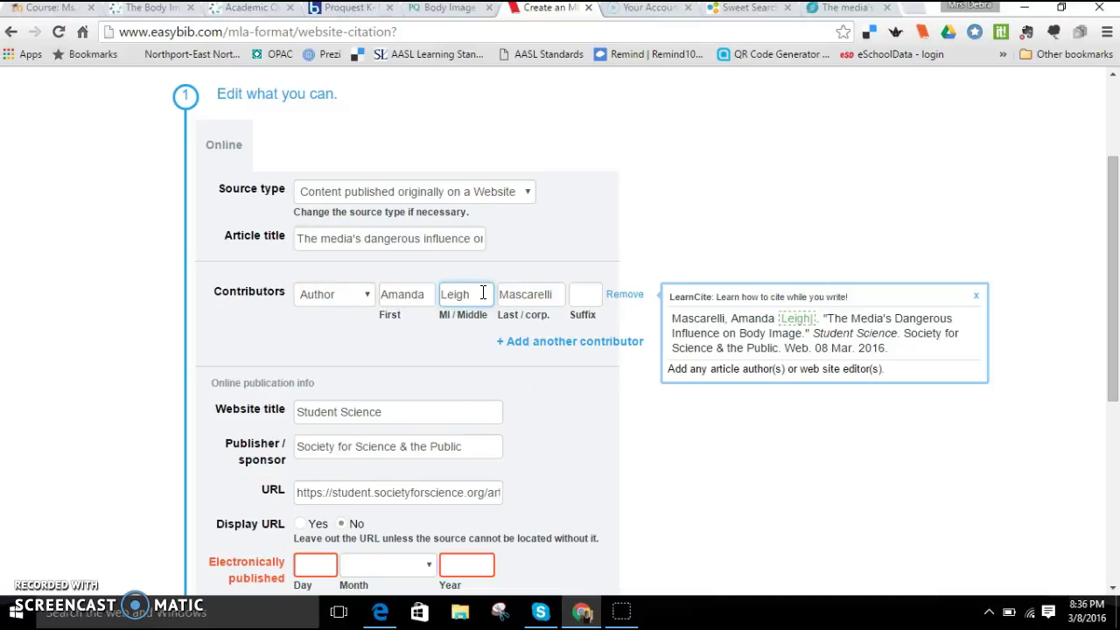
# Set the electronic publication date of the website citation to 24 September 2014.
pyautogui.scroll(-1, 573, 459)
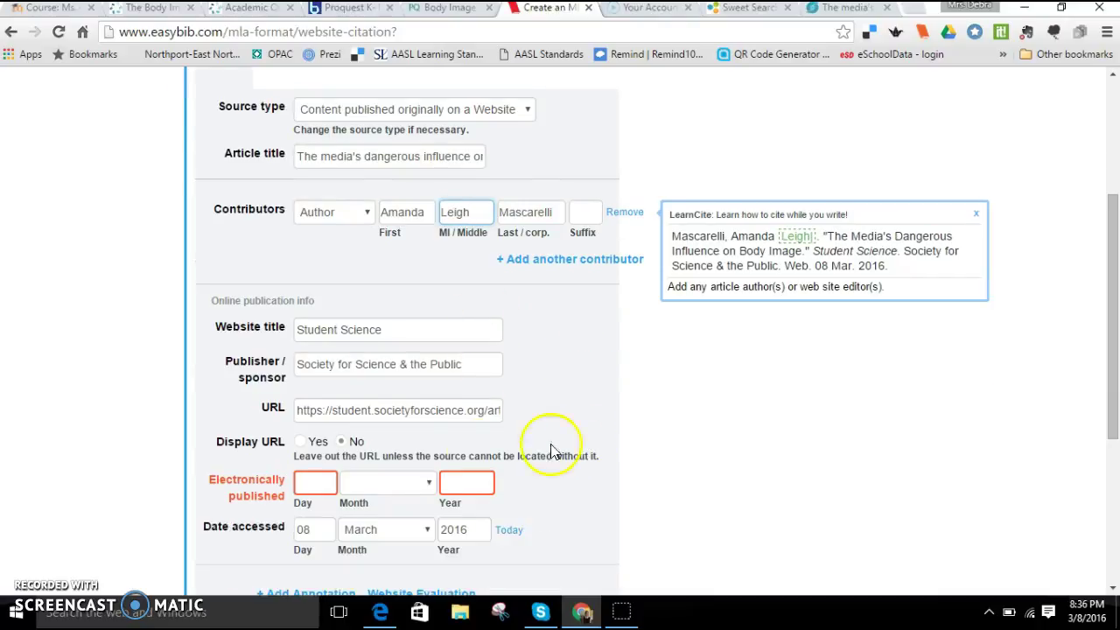
pyautogui.click(308, 482)
pyautogui.write('24')
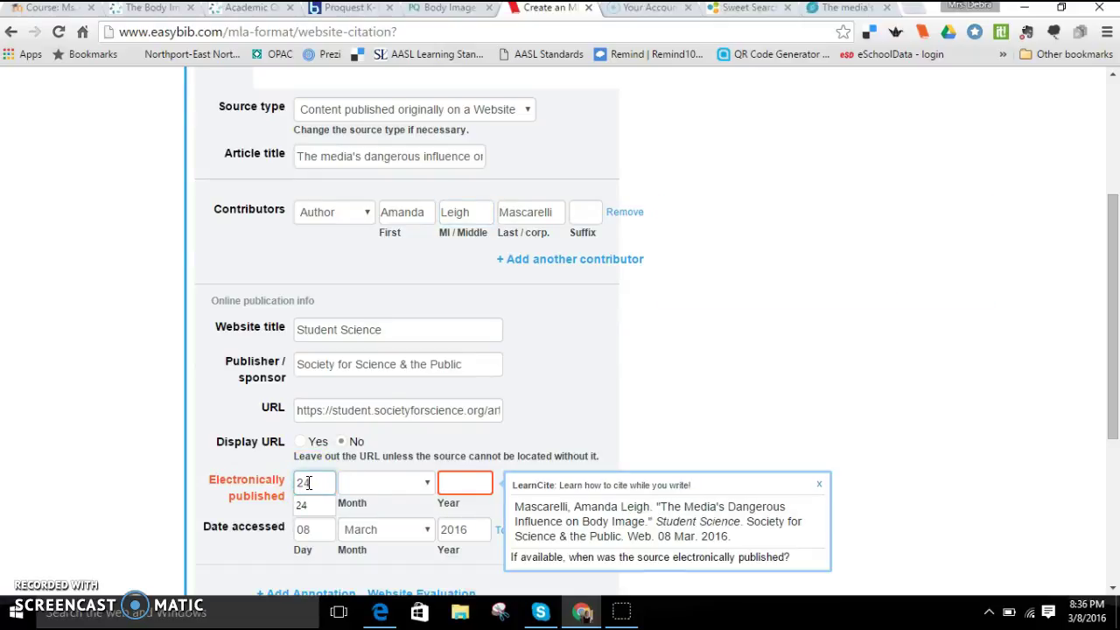
pyautogui.click(372, 484)
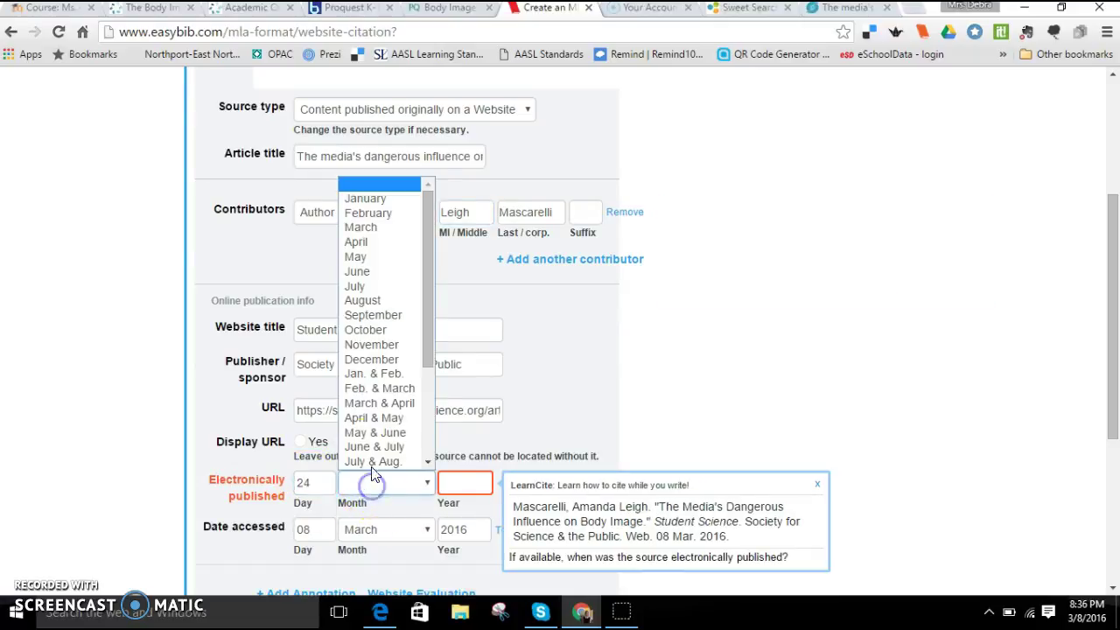
pyautogui.click(355, 317)
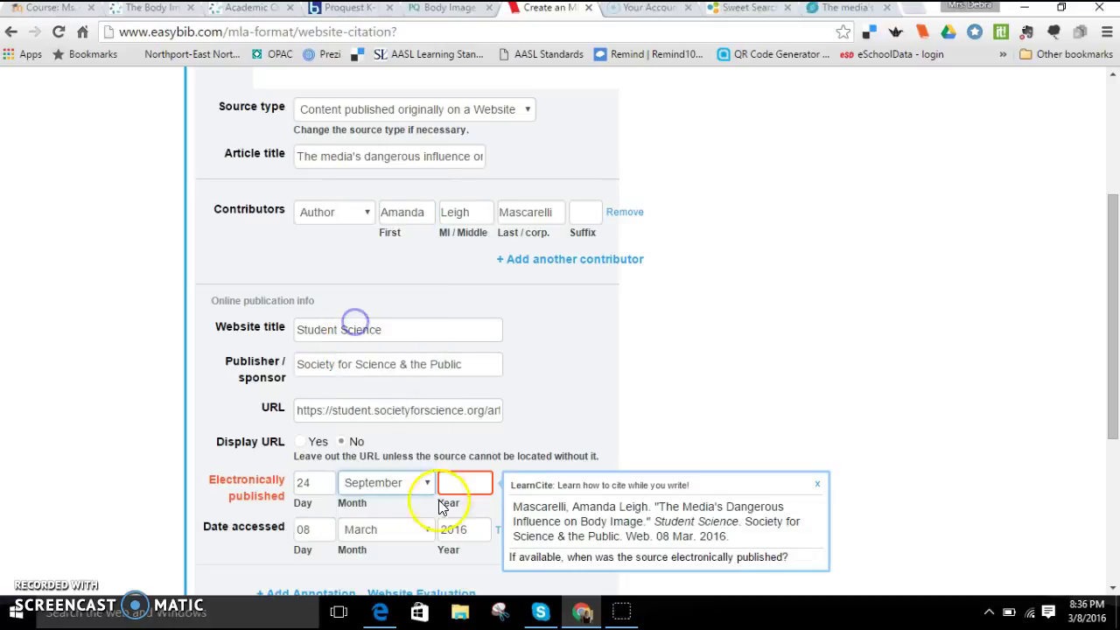
pyautogui.click(457, 485)
pyautogui.write('2')
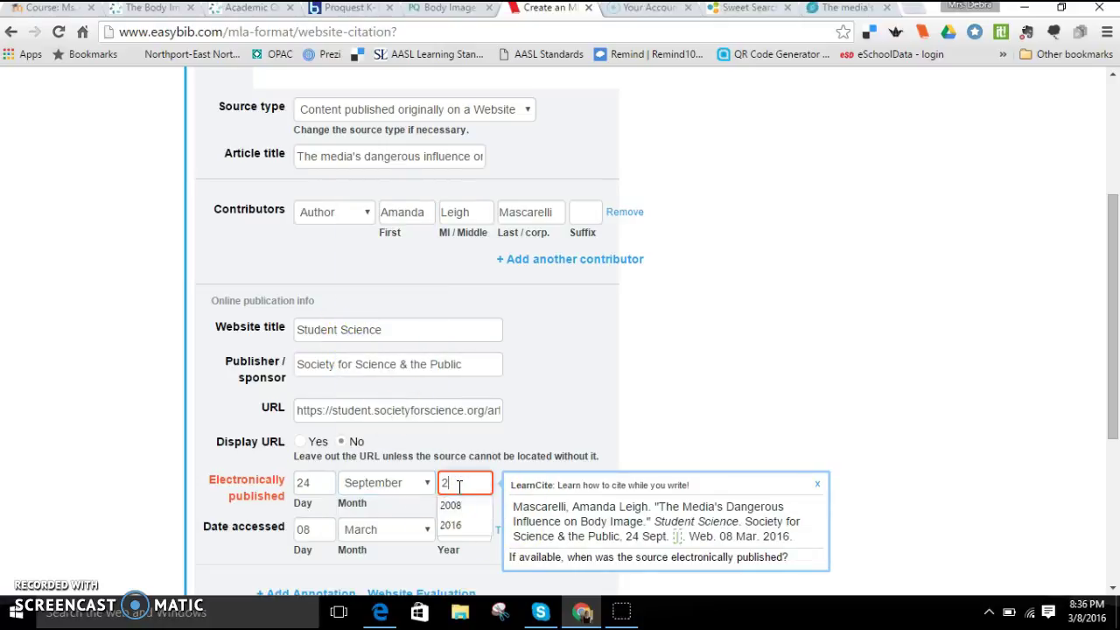
pyautogui.write('016')
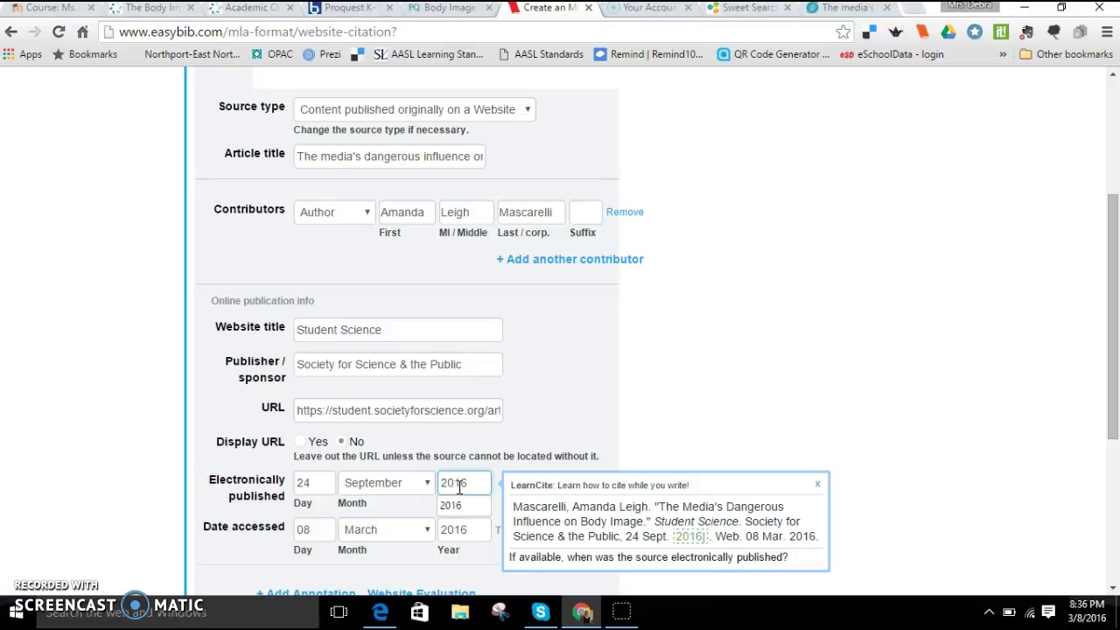
pyautogui.press('BackSpace')
pyautogui.write('4')
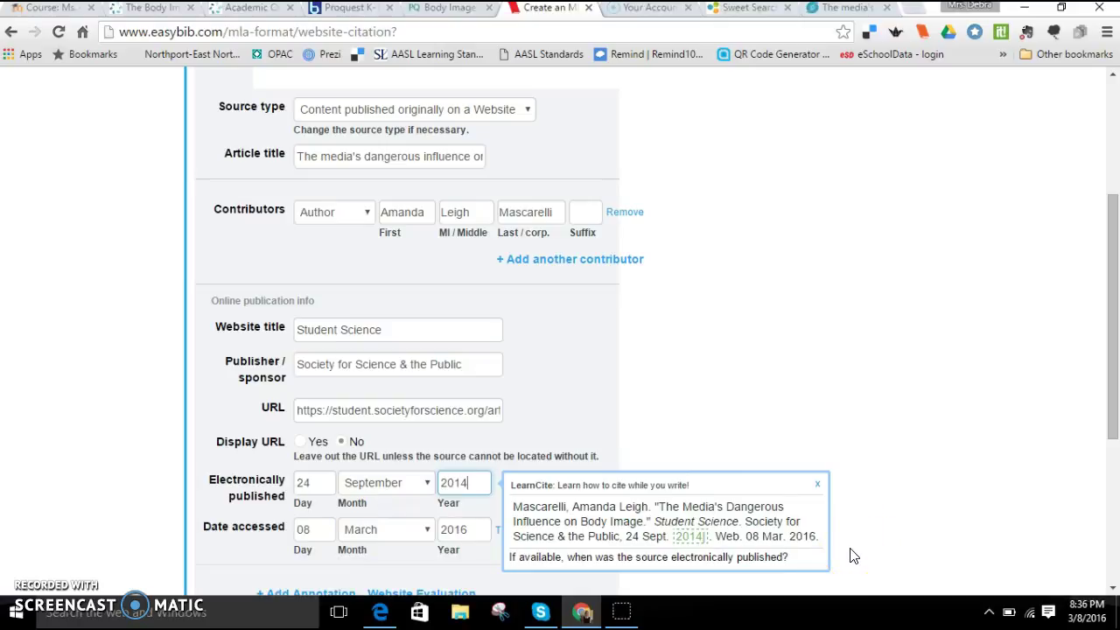
# Create the website citation and review it with the other entries in the project's citation list.
pyautogui.scroll(-1, 853, 556)
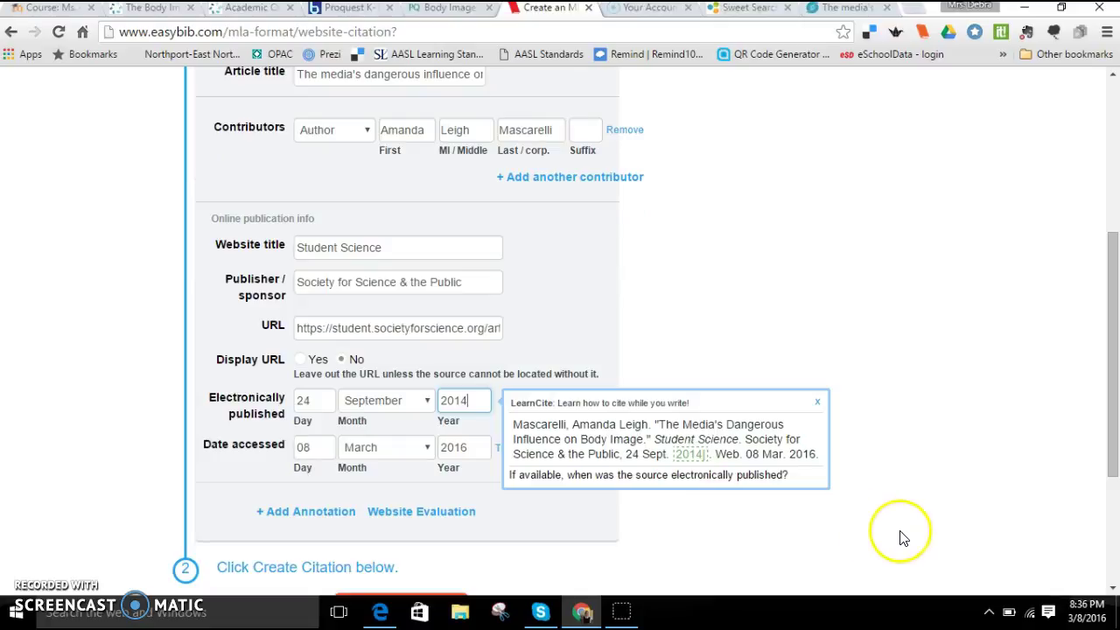
pyautogui.scroll(-3, 538, 452)
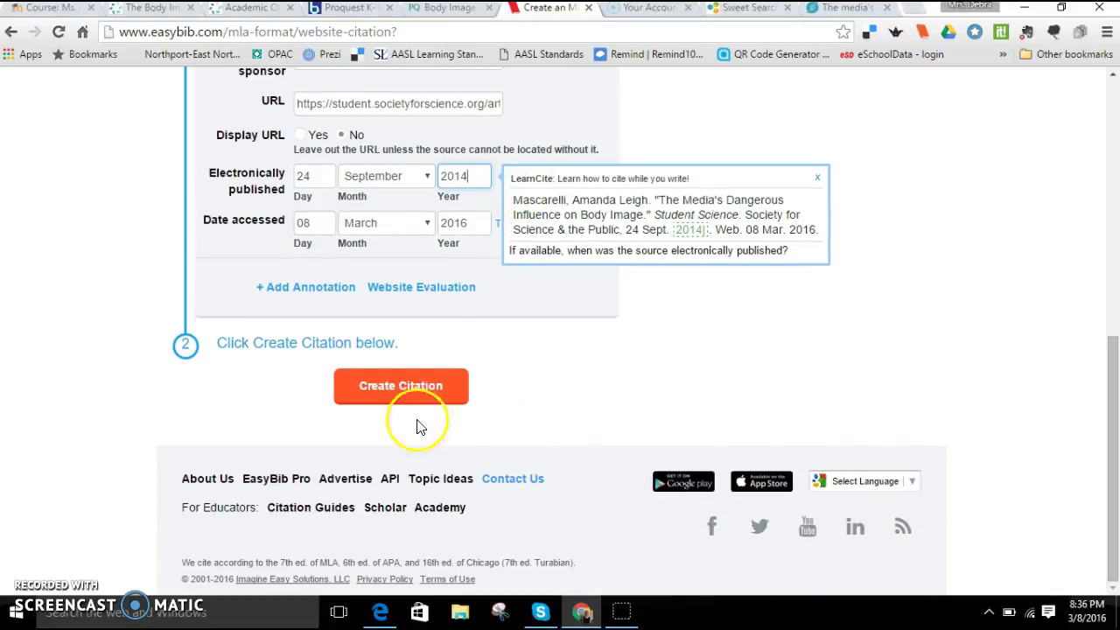
pyautogui.click(402, 391)
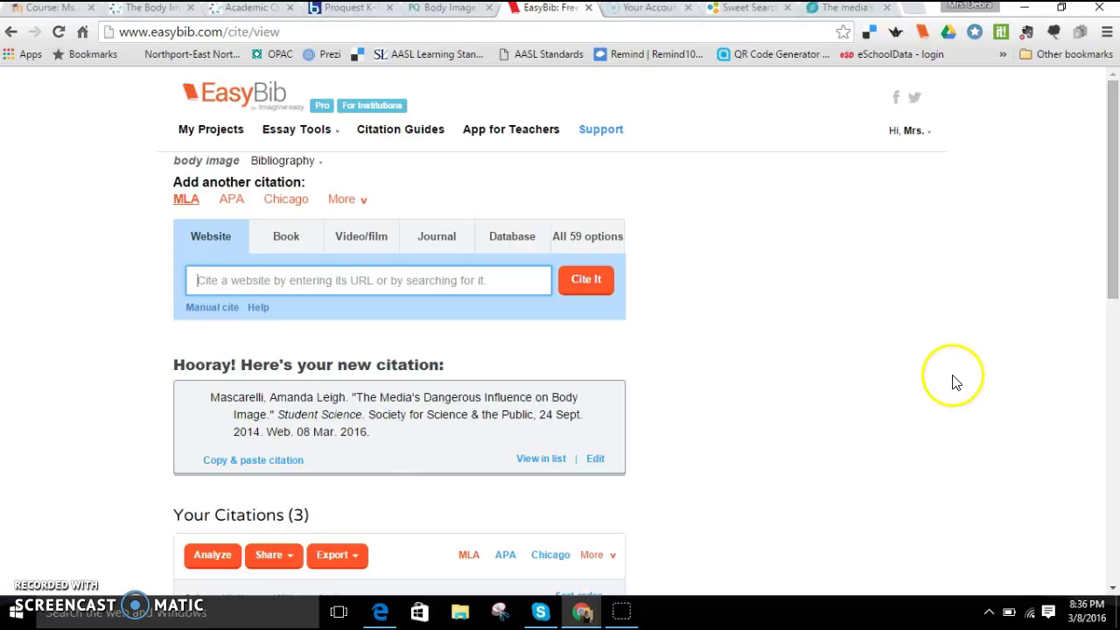
pyautogui.scroll(-1, 952, 376)
pyautogui.scroll(-4, 953, 377)
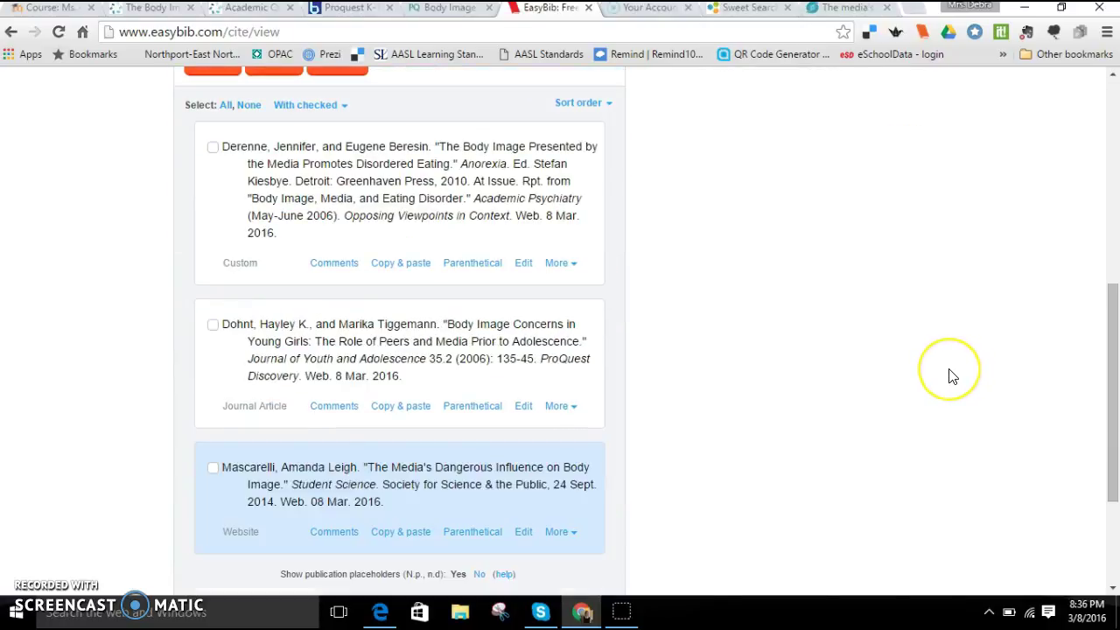
pyautogui.scroll(-4, 953, 376)
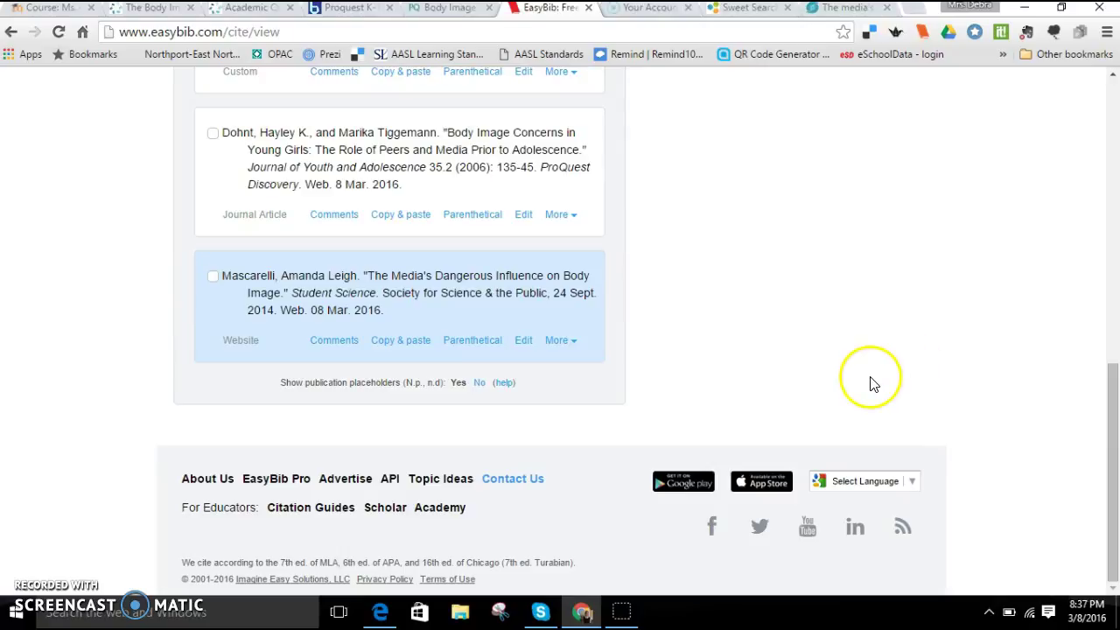
pyautogui.scroll(2, 870, 382)
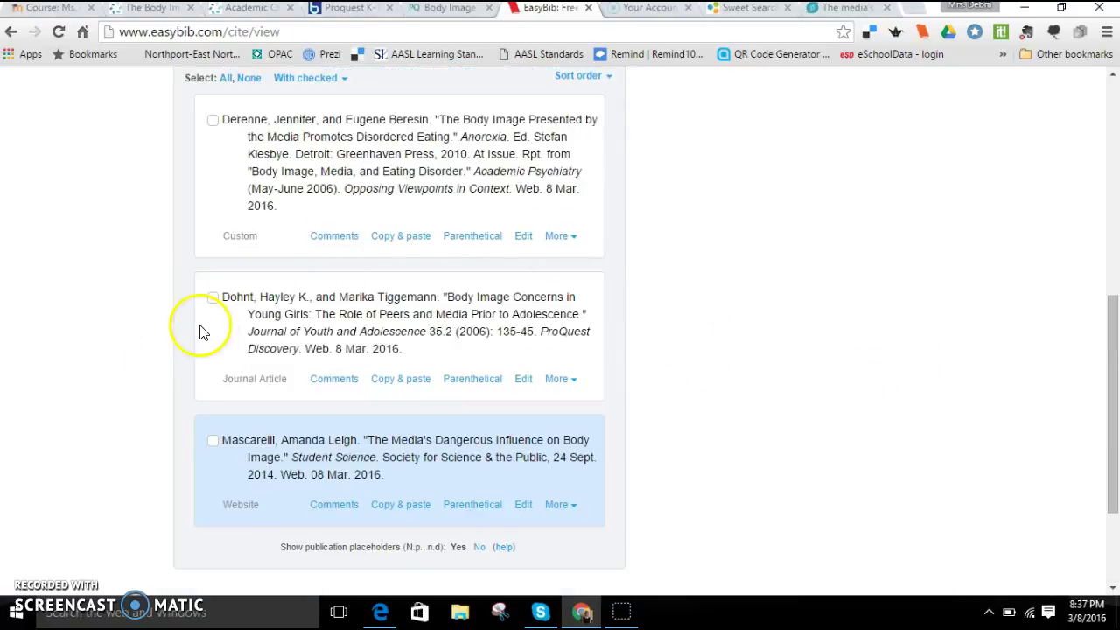
pyautogui.scroll(3, 210, 326)
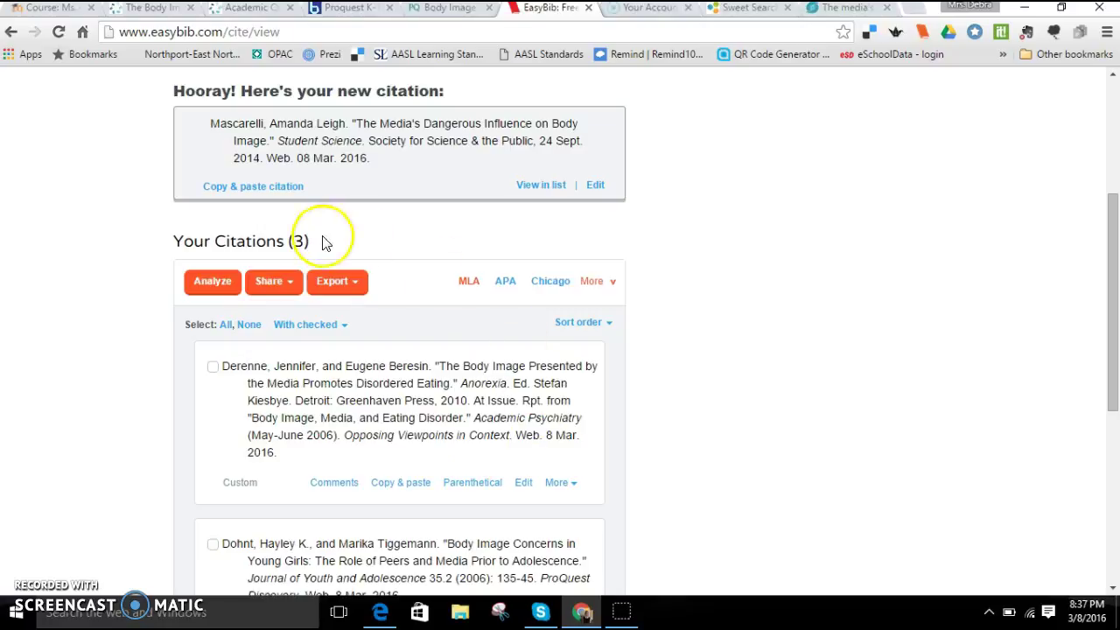
# Export the bibliography to Google Docs and open the saved Works Cited document.
pyautogui.click(354, 285)
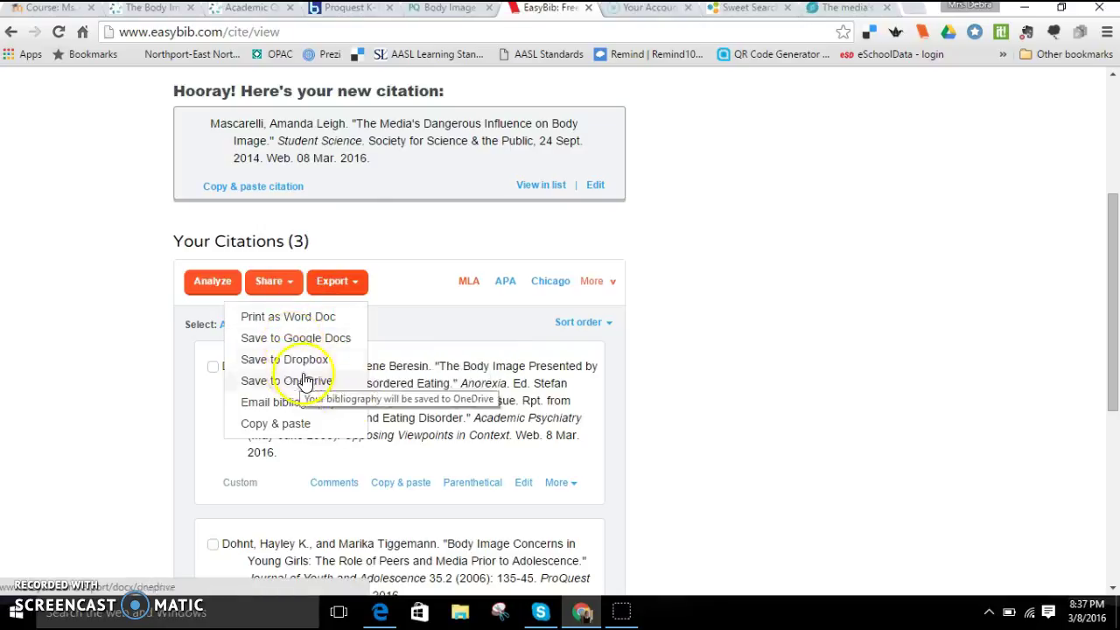
pyautogui.click(291, 341)
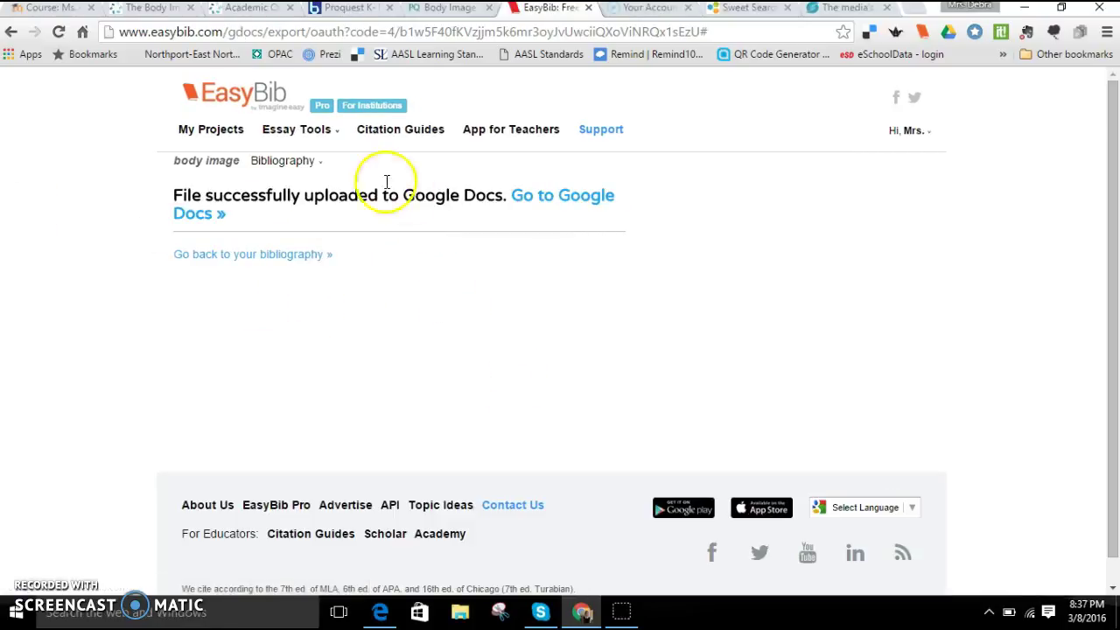
pyautogui.click(580, 207)
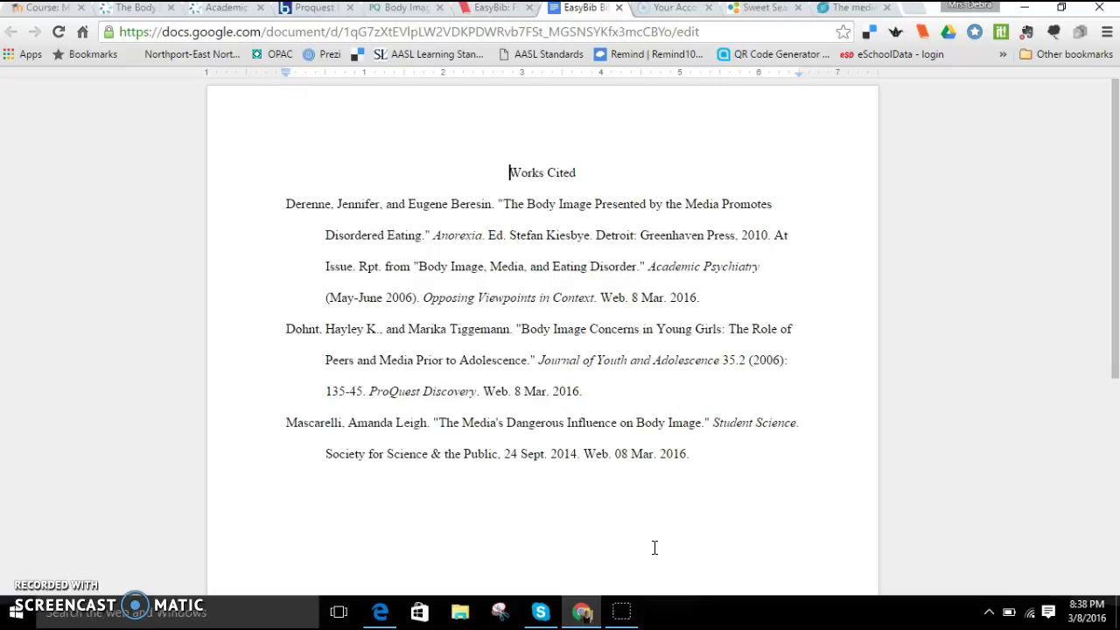
pyautogui.click(221, 477)
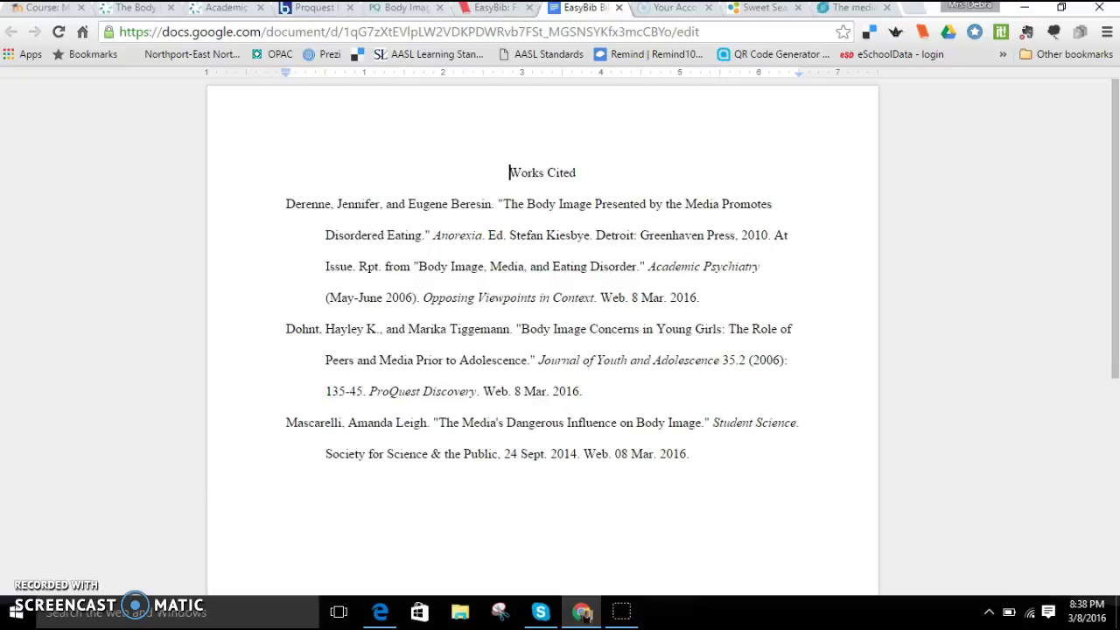